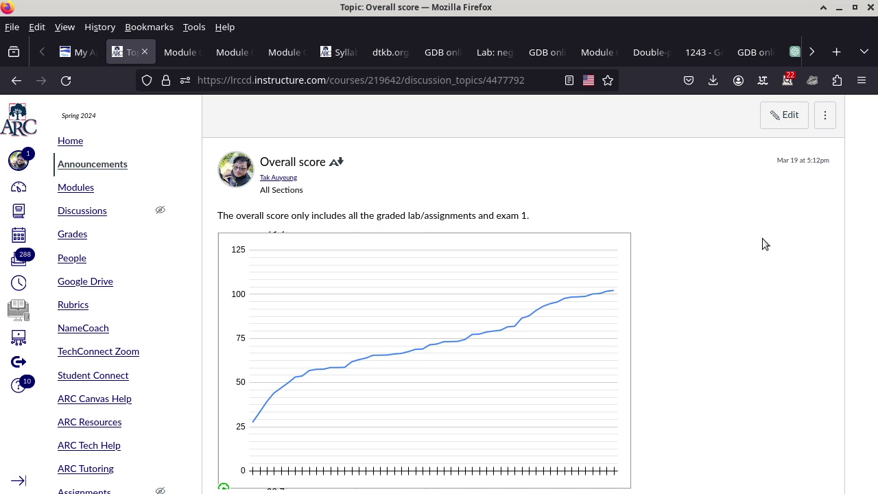
Scroll the Overall score announcement to reveal the rising class overall-score chart
{"action": "scroll", "coordinate": [762, 238], "scroll_direction": "down", "scroll_amount": 2}
Scroll past the letter-grade explanation (25% D to 100% A, ±12.5%) to the exam 1 chart
{"action": "scroll", "coordinate": [657, 255], "scroll_direction": "down", "scroll_amount": 8}
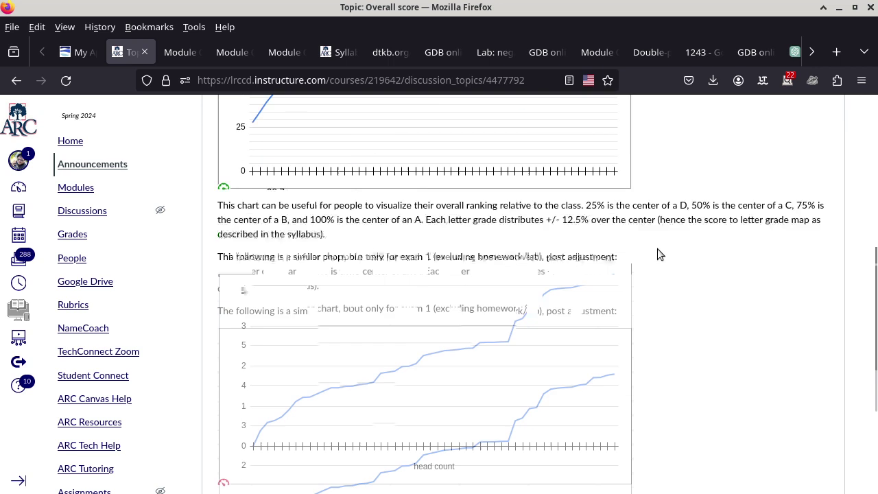
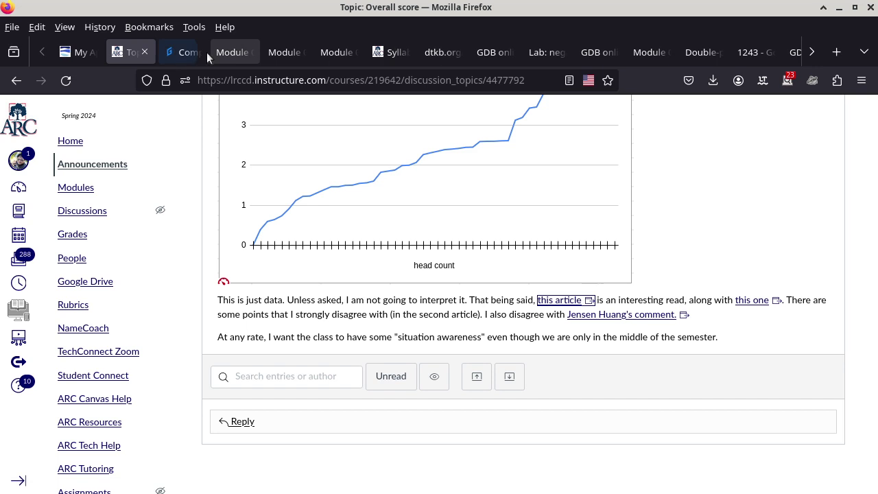
Switch to the Gitnux 'Computer Science Employment Statistics' tab
{"action": "left_click", "coordinate": [183, 52]}
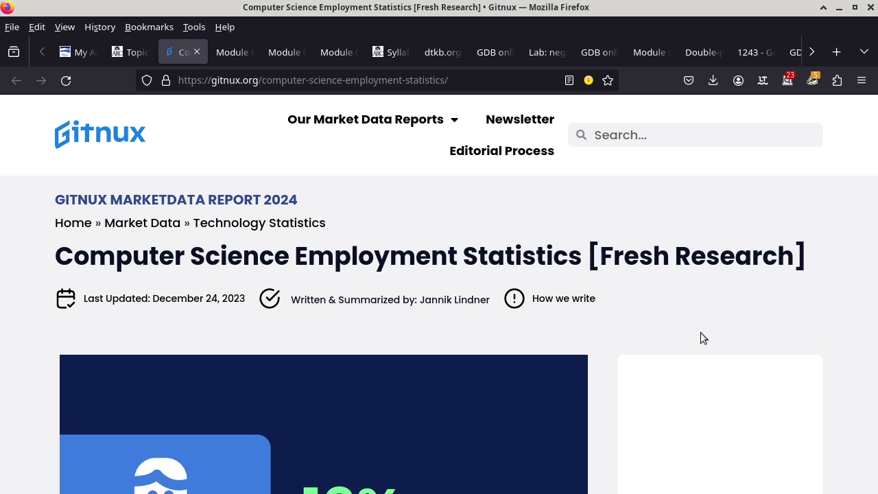
{"action": "scroll", "coordinate": [700, 332], "scroll_direction": "down", "scroll_amount": 4}
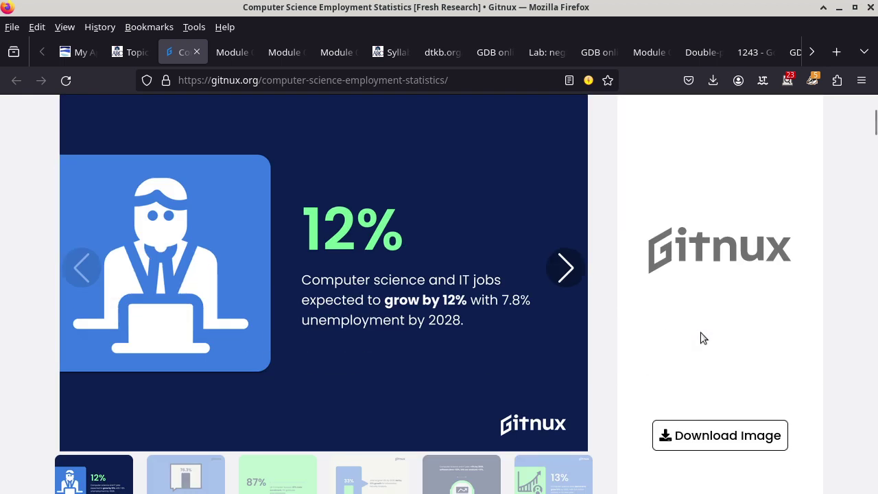
{"action": "scroll", "coordinate": [700, 332], "scroll_direction": "down", "scroll_amount": 1}
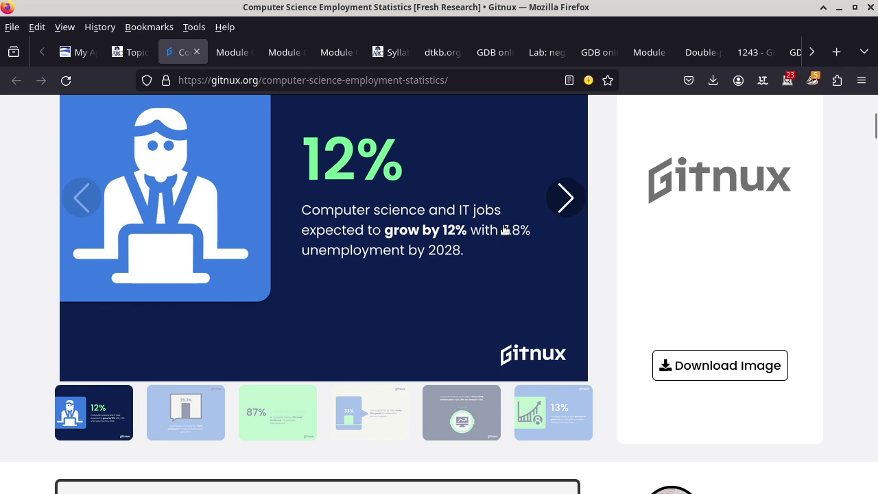
Close the Gitnux tab and open the 'this one' link as SynergisticIT's article in a new tab
{"action": "left_click", "coordinate": [197, 51]}
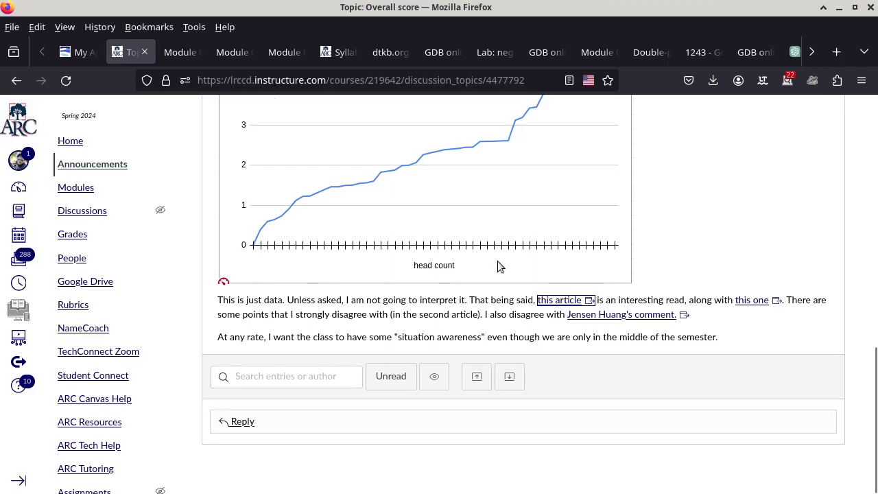
{"action": "right_click", "coordinate": [743, 302]}
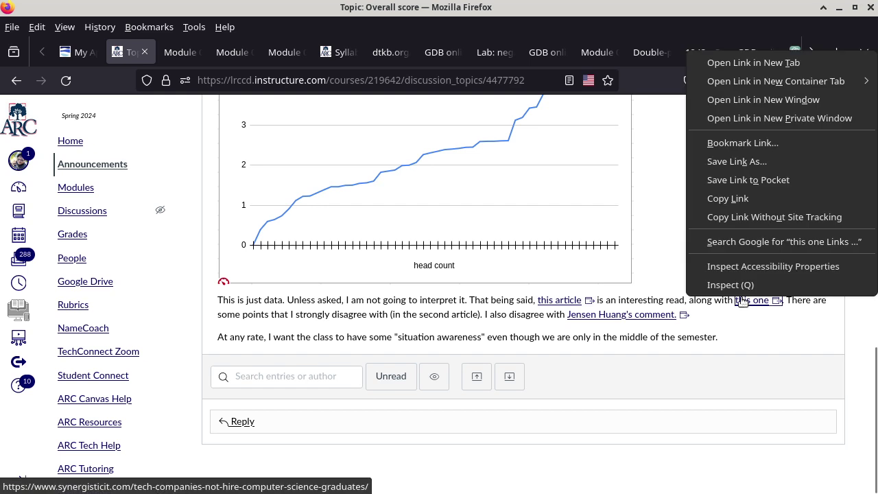
{"action": "left_click", "coordinate": [779, 63]}
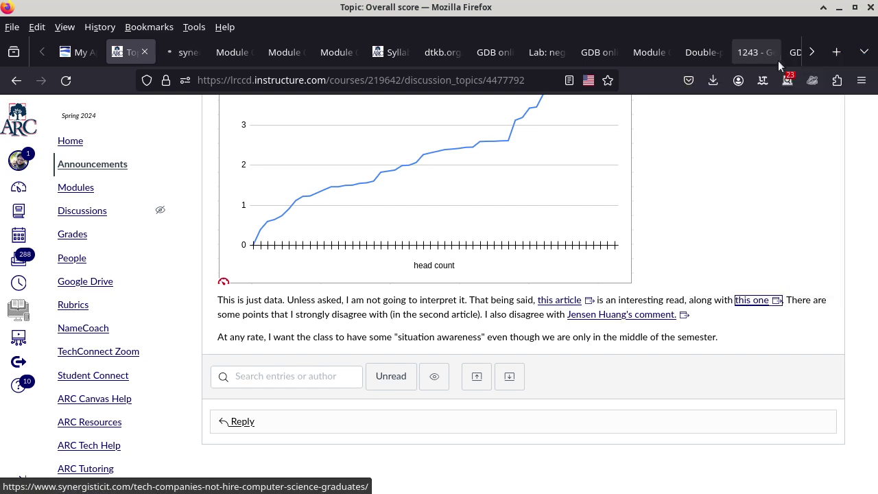
{"action": "left_click", "coordinate": [185, 57]}
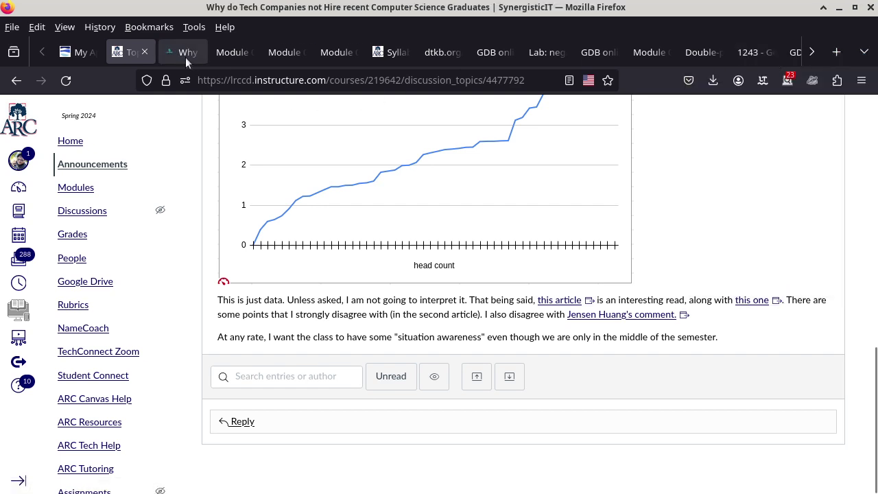
{"action": "scroll", "coordinate": [498, 303], "scroll_direction": "down", "scroll_amount": 5}
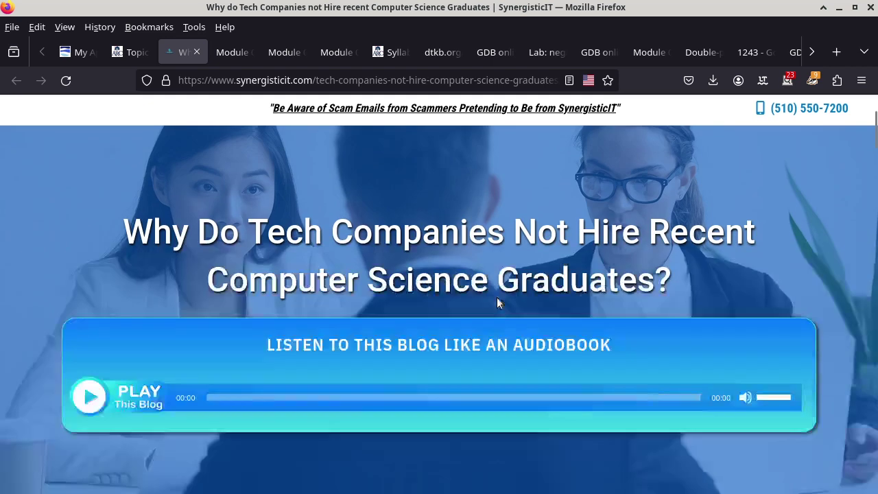
{"action": "scroll", "coordinate": [498, 304], "scroll_direction": "up", "scroll_amount": 1}
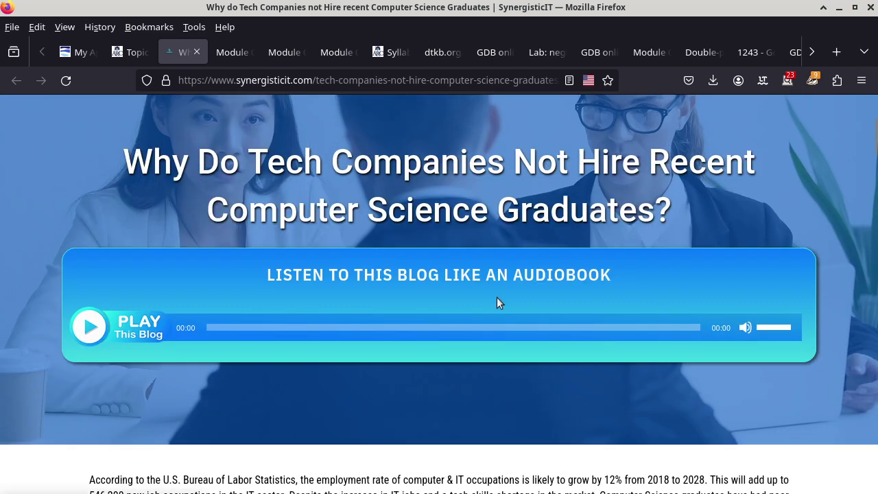
{"action": "scroll", "coordinate": [498, 303], "scroll_direction": "down", "scroll_amount": 3}
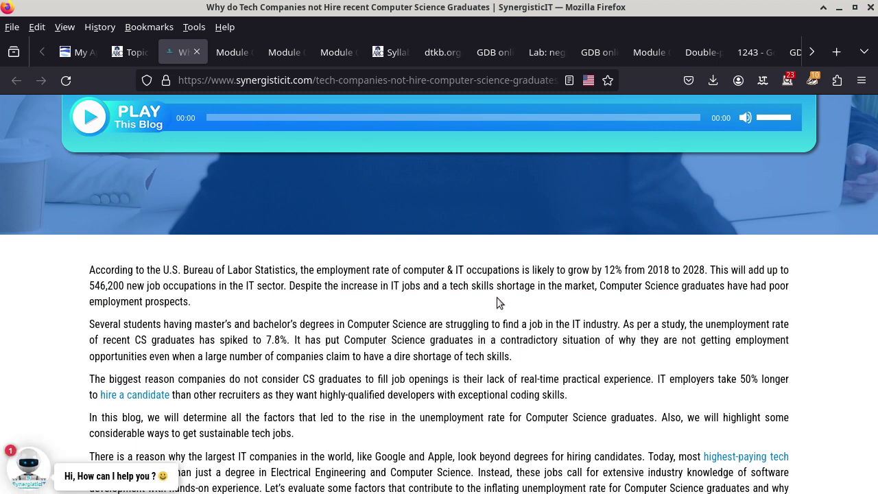
{"action": "scroll", "coordinate": [534, 297], "scroll_direction": "down", "scroll_amount": 3}
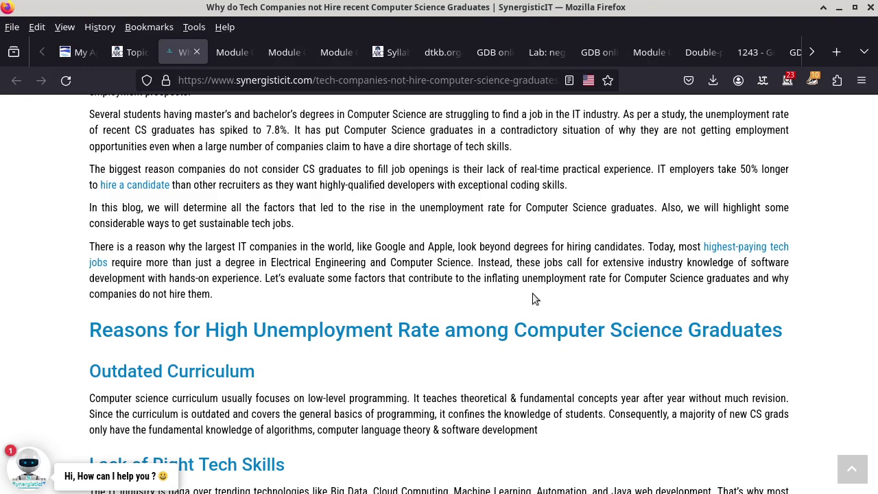
{"action": "scroll", "coordinate": [532, 299], "scroll_direction": "down", "scroll_amount": 2}
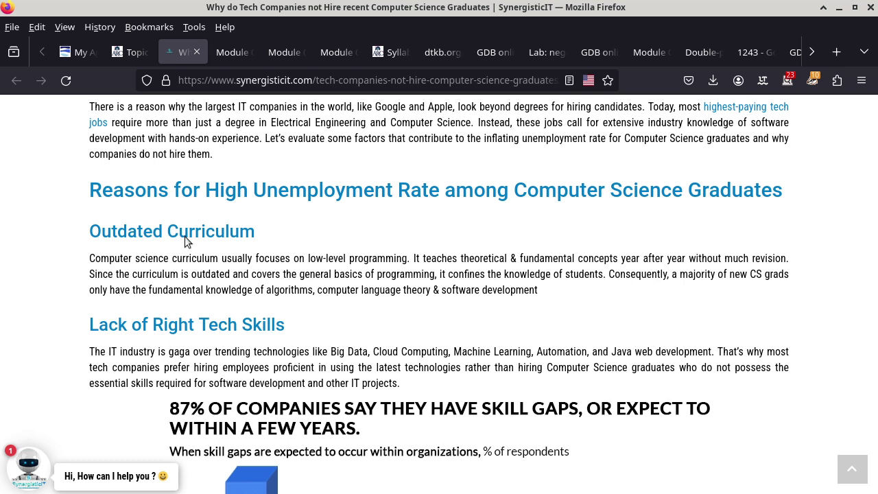
{"action": "scroll", "coordinate": [437, 253], "scroll_direction": "down", "scroll_amount": 3}
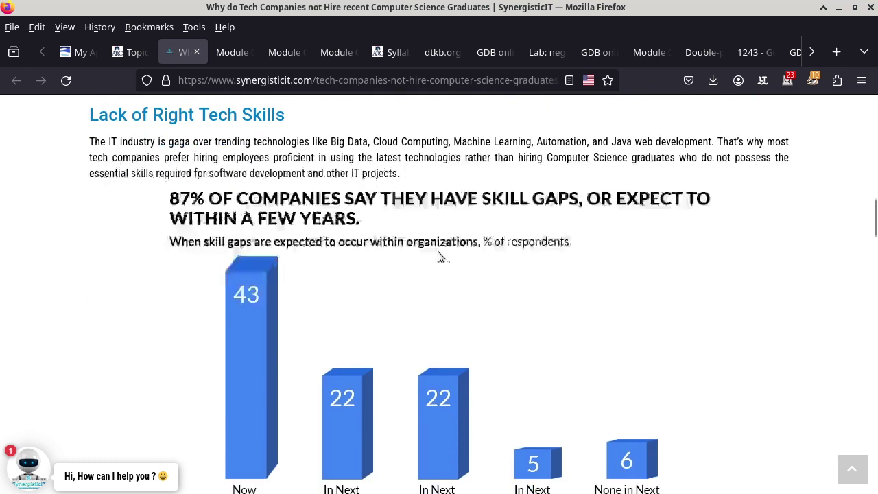
{"action": "scroll", "coordinate": [438, 252], "scroll_direction": "down", "scroll_amount": 5}
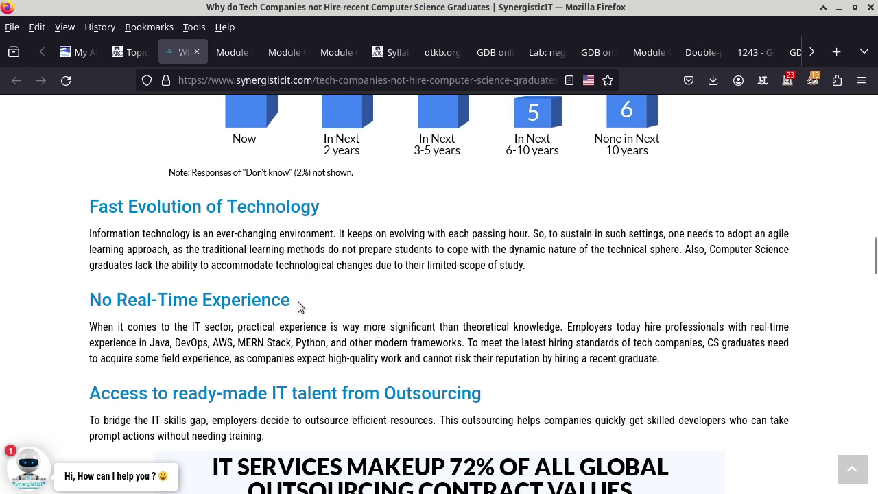
{"action": "scroll", "coordinate": [297, 306], "scroll_direction": "down", "scroll_amount": 3}
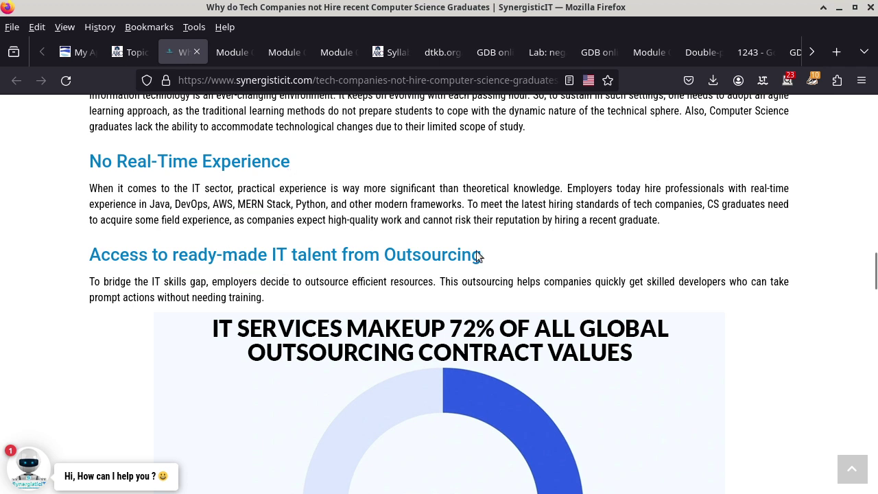
Read through the SynergisticIT article on why recent CS graduates aren't hired
{"action": "scroll", "coordinate": [516, 258], "scroll_direction": "down", "scroll_amount": 3}
{"action": "scroll", "coordinate": [516, 258], "scroll_direction": "up", "scroll_amount": 2}
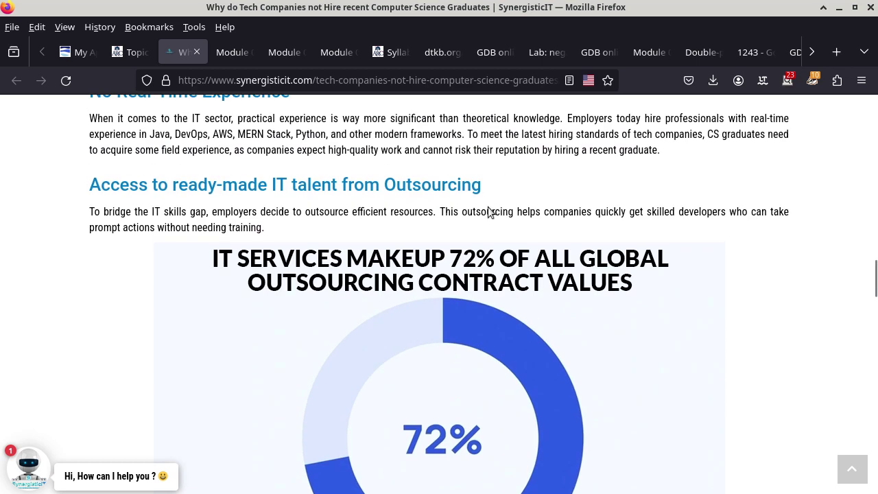
{"action": "scroll", "coordinate": [490, 212], "scroll_direction": "down", "scroll_amount": 3}
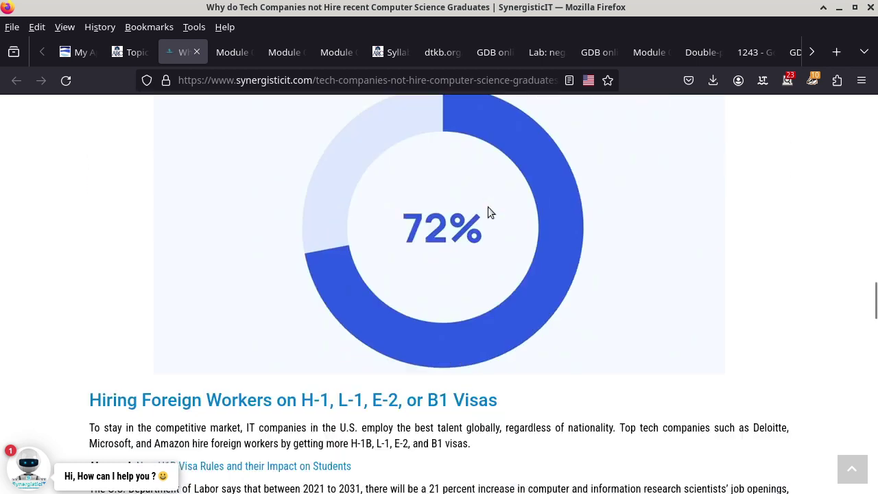
{"action": "scroll", "coordinate": [489, 211], "scroll_direction": "down", "scroll_amount": 3}
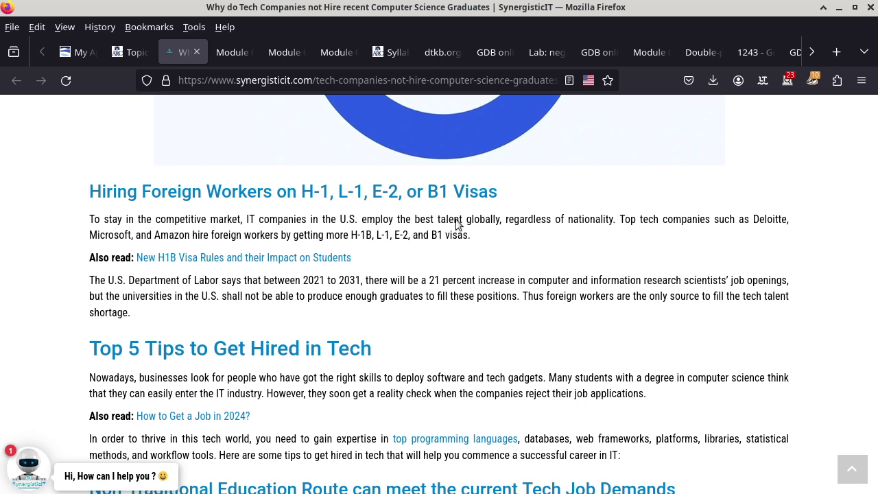
{"action": "scroll", "coordinate": [458, 223], "scroll_direction": "down", "scroll_amount": 3}
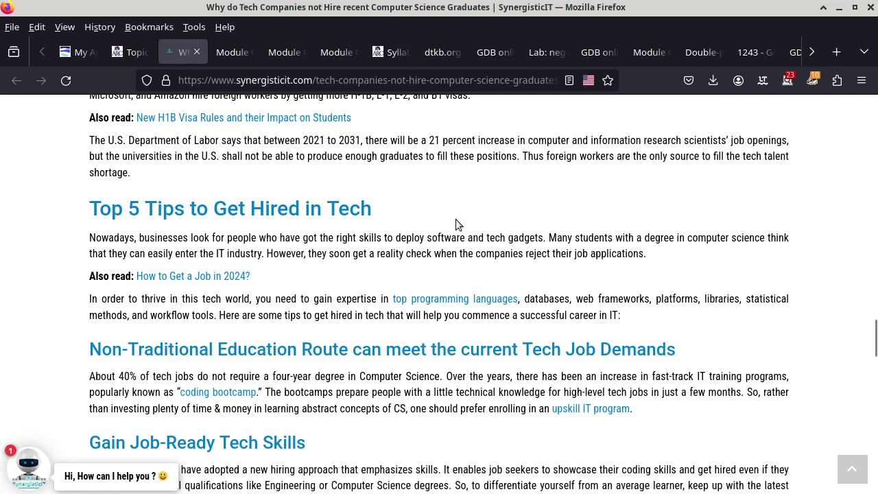
{"action": "scroll", "coordinate": [457, 224], "scroll_direction": "up", "scroll_amount": 10}
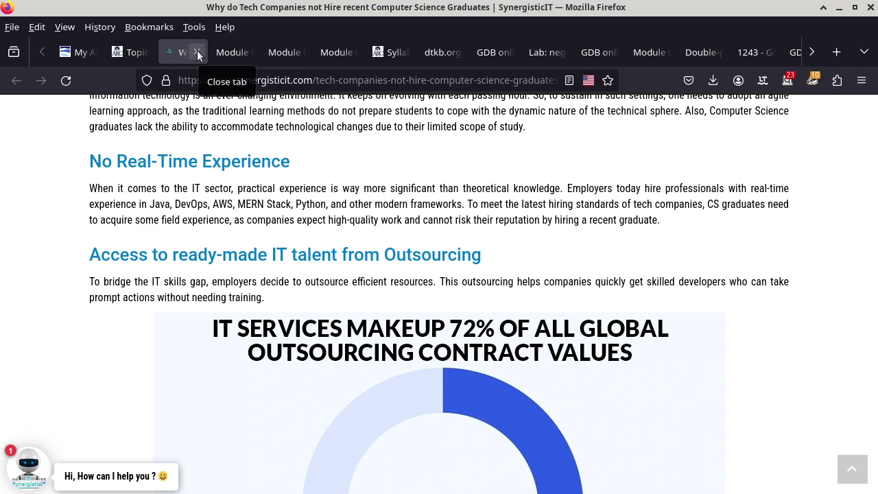
Close the article and open 'Jensen Huang's comment' Reddit post in a new tab
{"action": "left_click", "coordinate": [197, 52]}
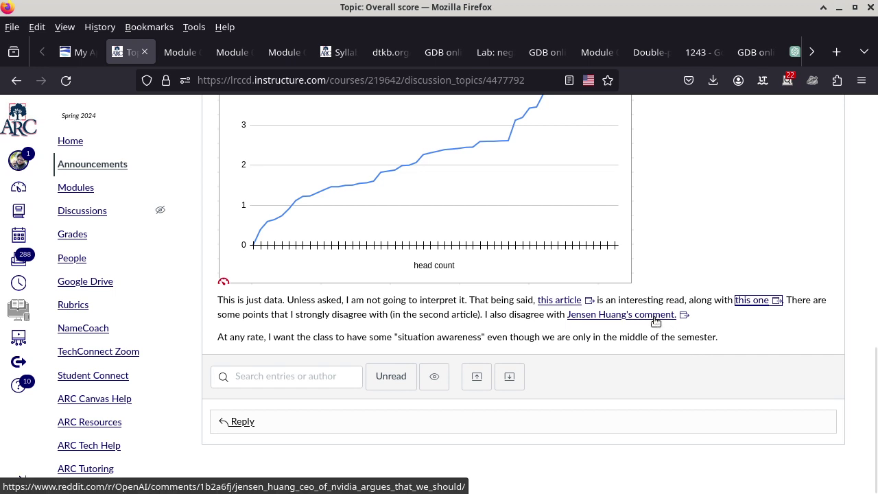
{"action": "right_click", "coordinate": [654, 318]}
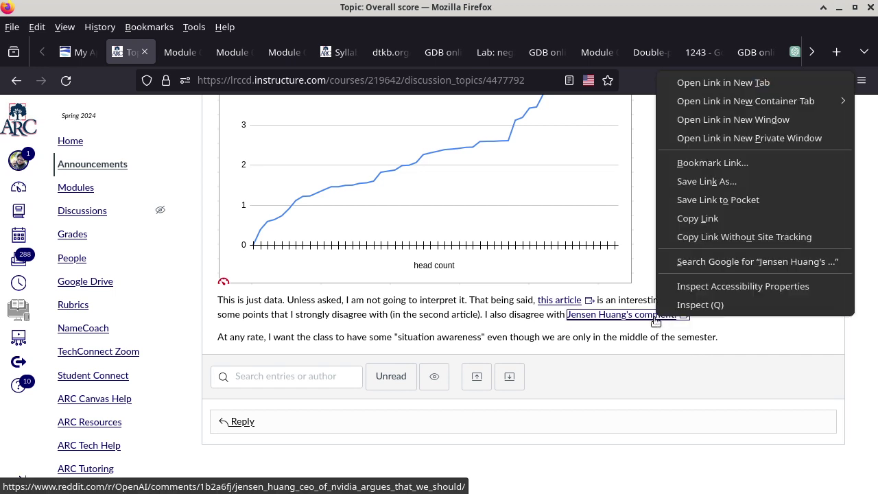
{"action": "left_click", "coordinate": [756, 79]}
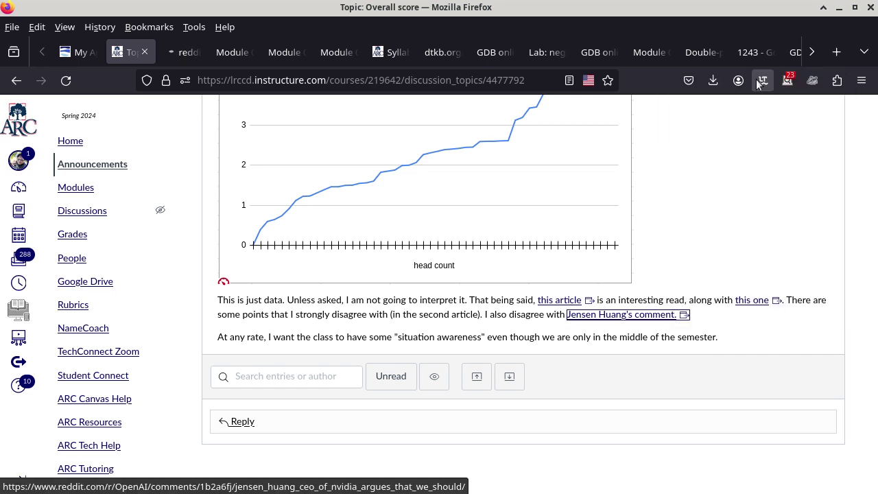
{"action": "left_click", "coordinate": [187, 57]}
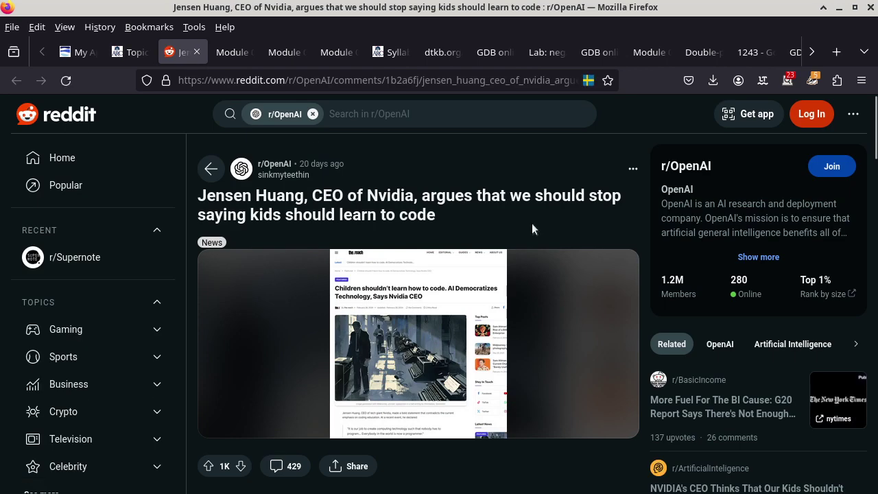
Scroll the r/OpenAI comments down to the one about Expedia laying off 1.5k people
{"action": "scroll", "coordinate": [531, 223], "scroll_direction": "down", "scroll_amount": 5}
{"action": "scroll", "coordinate": [532, 228], "scroll_direction": "down", "scroll_amount": 1}
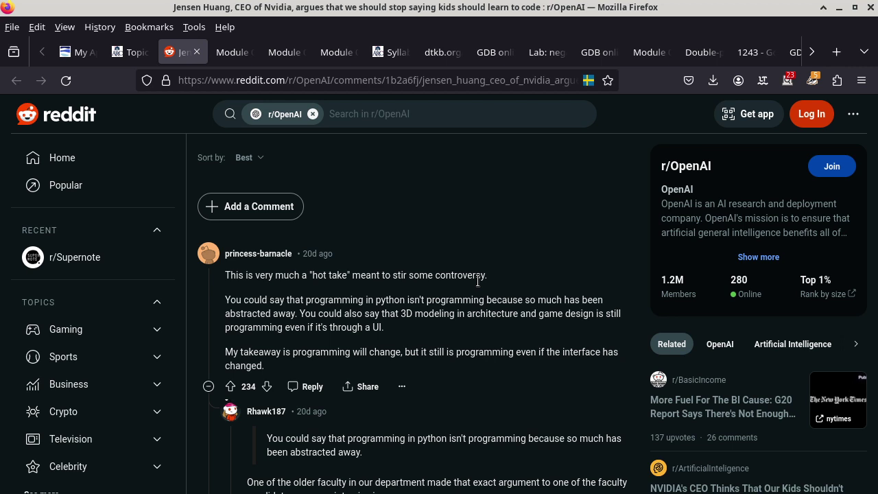
{"action": "scroll", "coordinate": [477, 280], "scroll_direction": "down", "scroll_amount": 10}
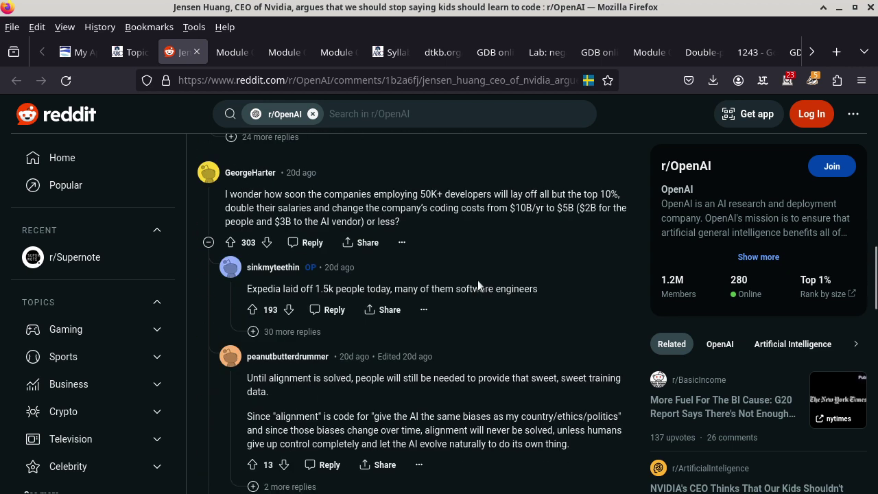
{"action": "scroll", "coordinate": [477, 280], "scroll_direction": "down", "scroll_amount": 5}
{"action": "scroll", "coordinate": [477, 280], "scroll_direction": "up", "scroll_amount": 5}
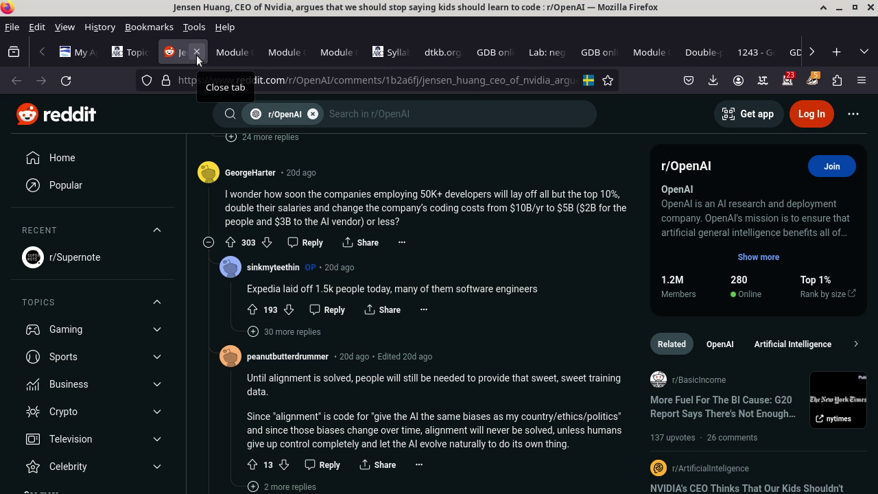
Close the Reddit tab to return to the Overall score discussion
{"action": "left_click", "coordinate": [197, 52]}
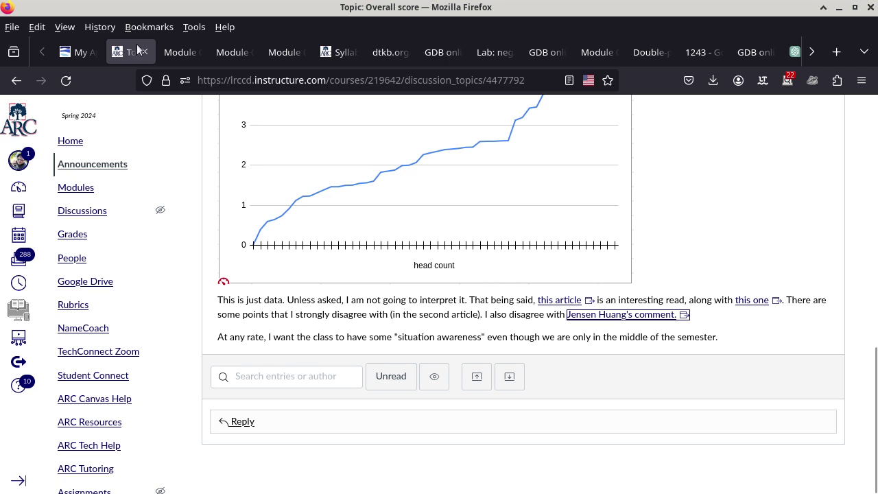
{"action": "scroll", "coordinate": [188, 162], "scroll_direction": "up", "scroll_amount": 10}
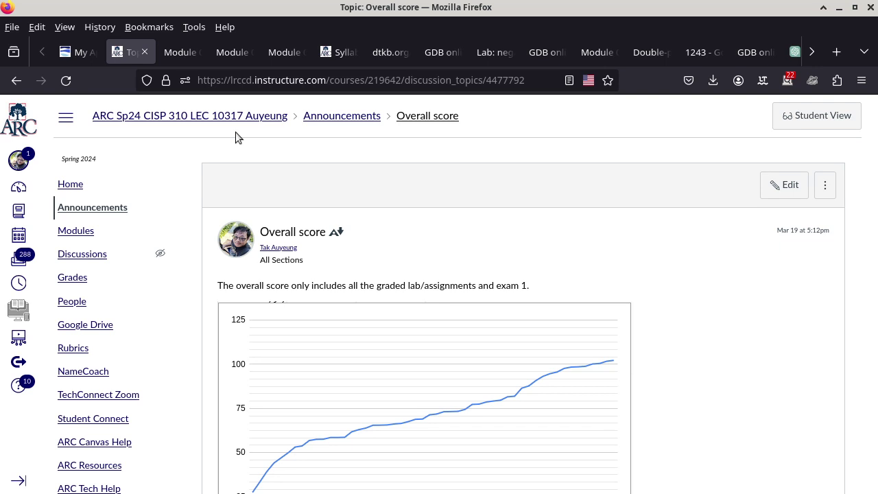
{"action": "scroll", "coordinate": [718, 275], "scroll_direction": "down", "scroll_amount": 3}
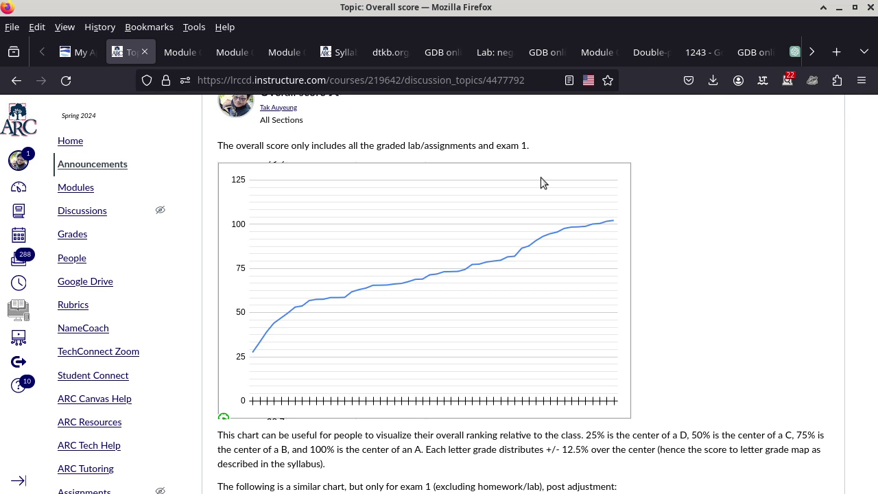
{"action": "scroll", "coordinate": [541, 177], "scroll_direction": "up", "scroll_amount": 3}
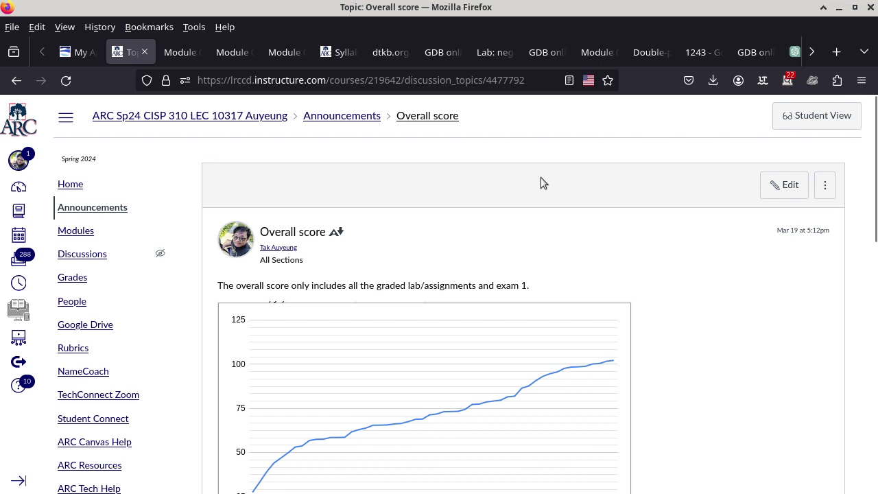
Go to the course home and scroll to the 'Von Neumann architecture and memory' module
{"action": "left_click", "coordinate": [251, 122]}
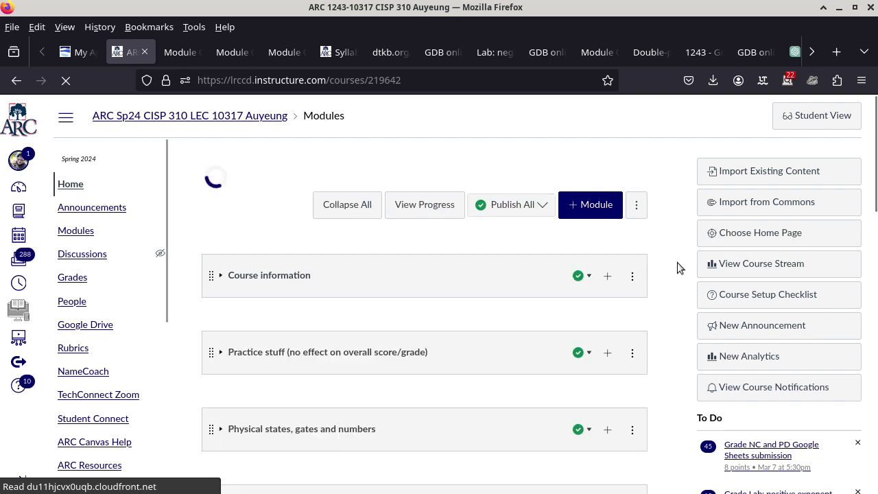
{"action": "scroll", "coordinate": [677, 268], "scroll_direction": "down", "scroll_amount": 2}
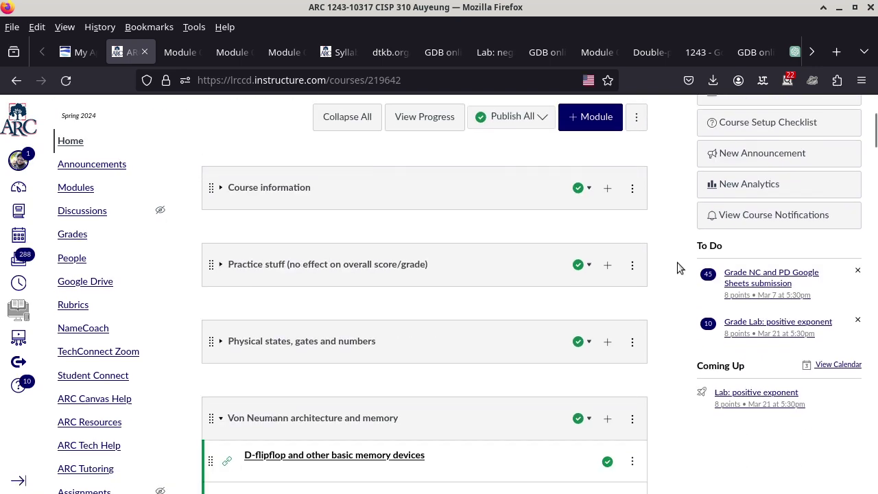
{"action": "scroll", "coordinate": [677, 263], "scroll_direction": "down", "scroll_amount": 5}
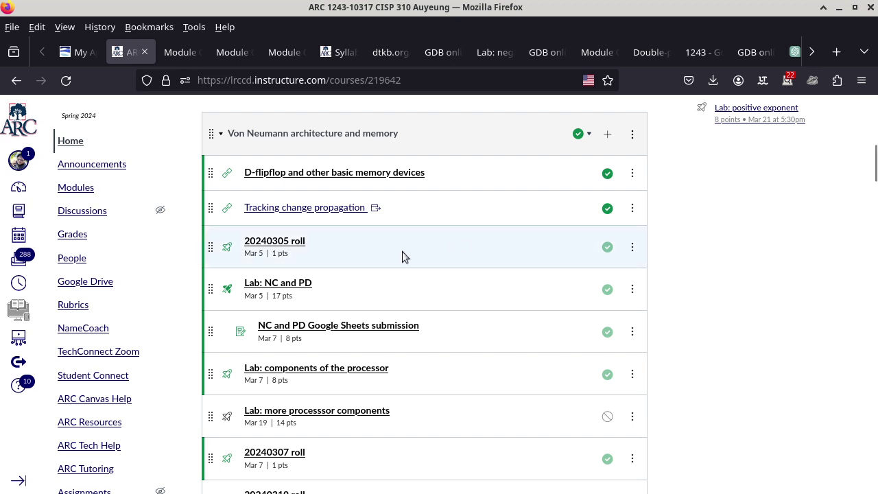
{"action": "scroll", "coordinate": [402, 251], "scroll_direction": "down", "scroll_amount": 2}
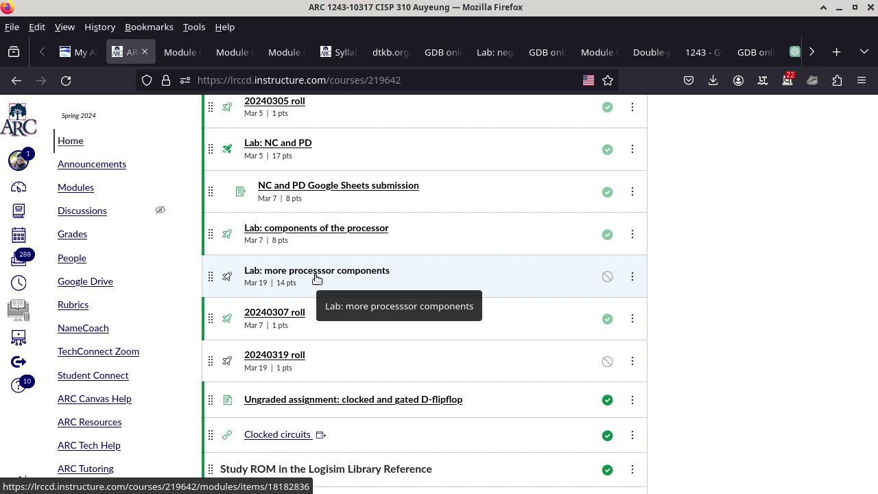
{"action": "scroll", "coordinate": [319, 275], "scroll_direction": "up", "scroll_amount": 4}
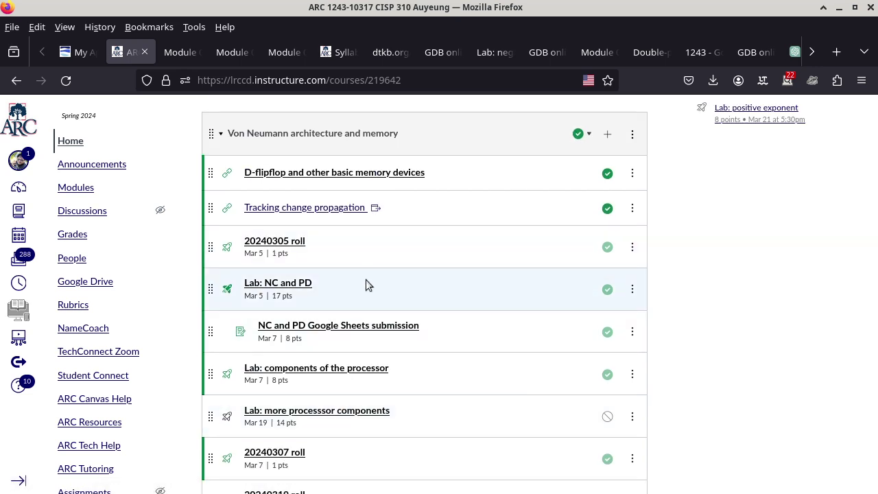
{"action": "scroll", "coordinate": [366, 280], "scroll_direction": "down", "scroll_amount": 8}
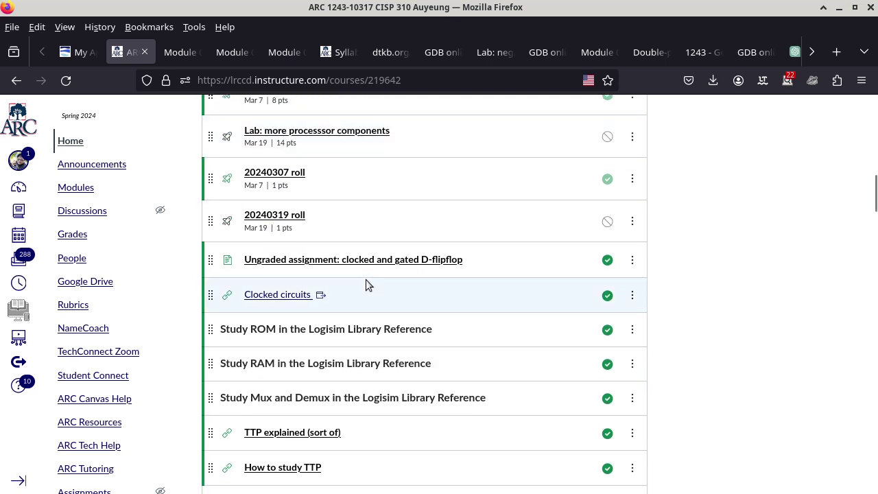
Open the 'Module 0299: Clocked circuits' web page and scroll to the 3.1 Example circuit
{"action": "left_click", "coordinate": [292, 296]}
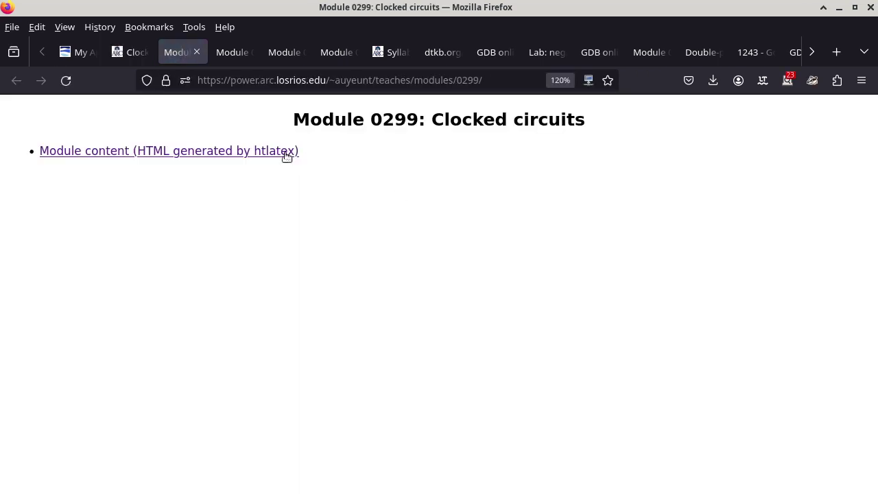
{"action": "left_click", "coordinate": [284, 152]}
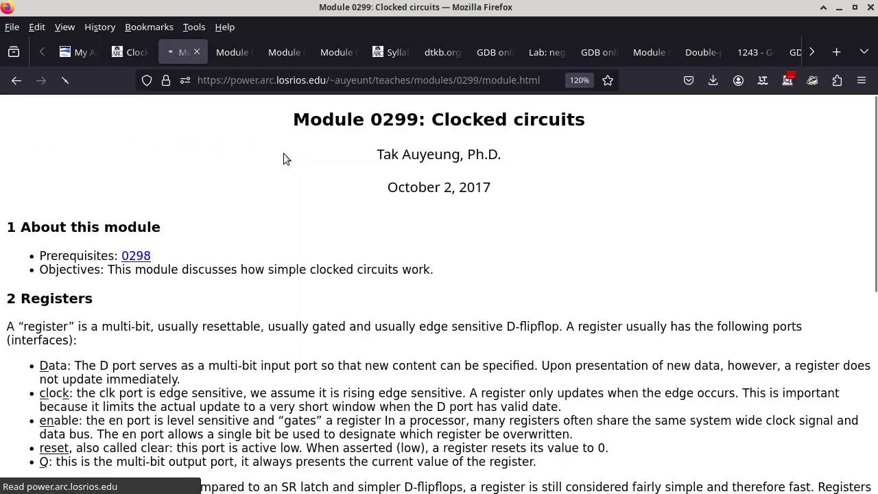
{"action": "scroll", "coordinate": [565, 251], "scroll_direction": "down", "scroll_amount": 2}
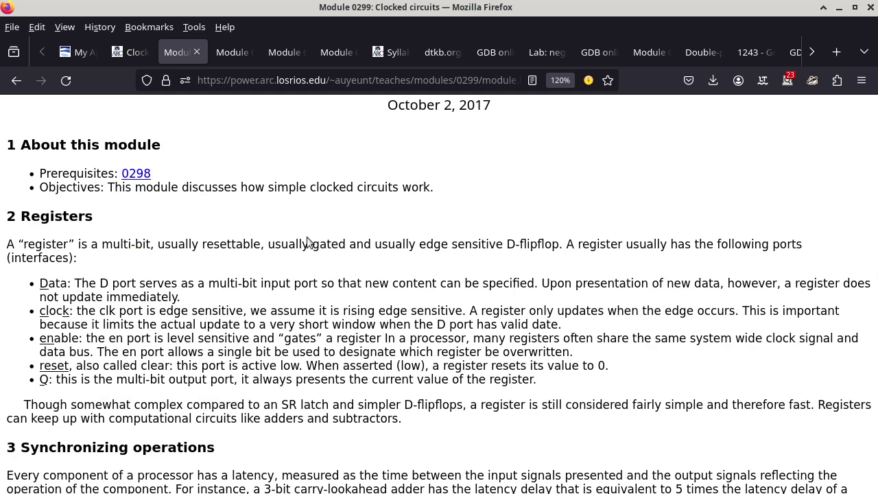
{"action": "scroll", "coordinate": [367, 203], "scroll_direction": "down", "scroll_amount": 10}
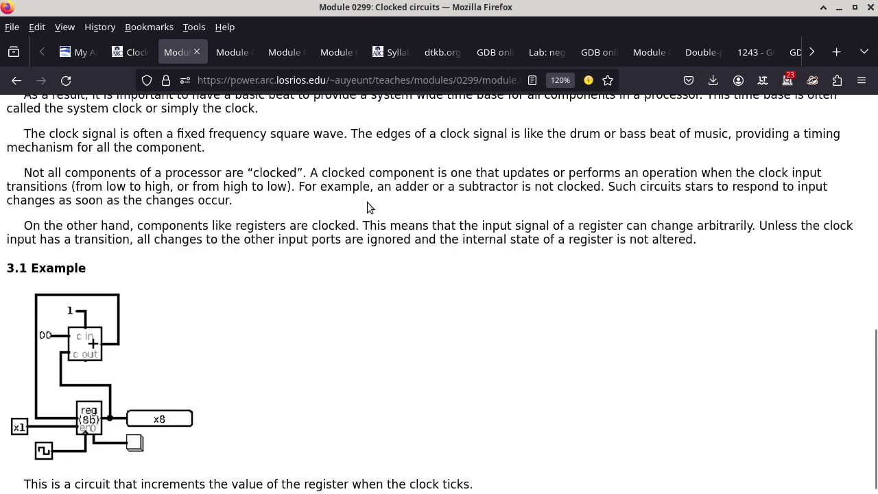
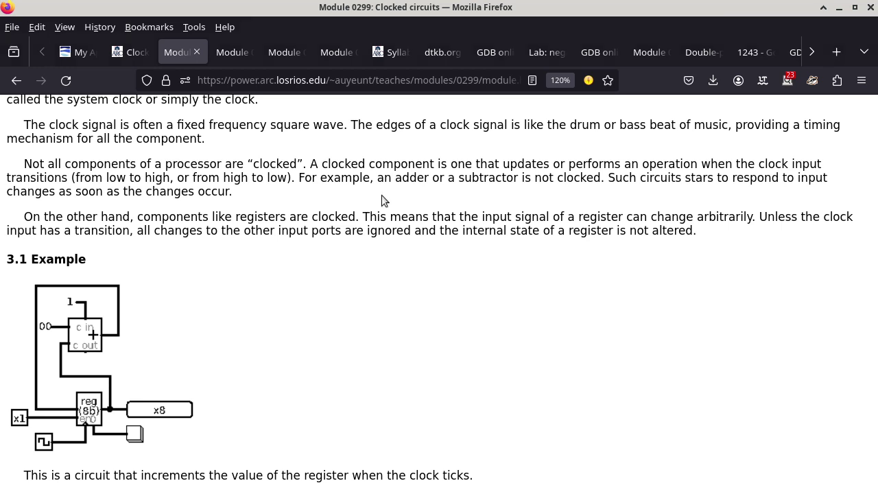
Bring up a terminal tiled beside the Firefox clocked-circuits lesson page
{"action": "key", "text": "alt+Tab"}
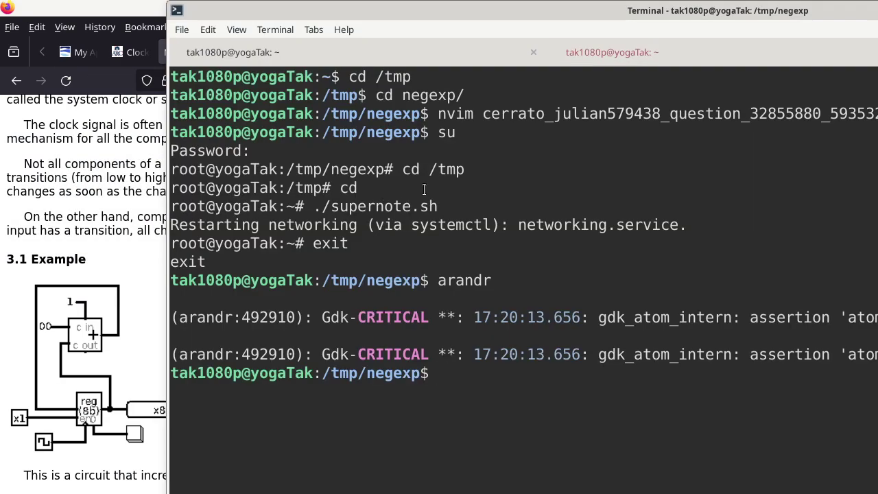
Run logisim.sh from the terminal to launch Logisim with a blank Untitled circuit
{"action": "type", "text": "logims"}
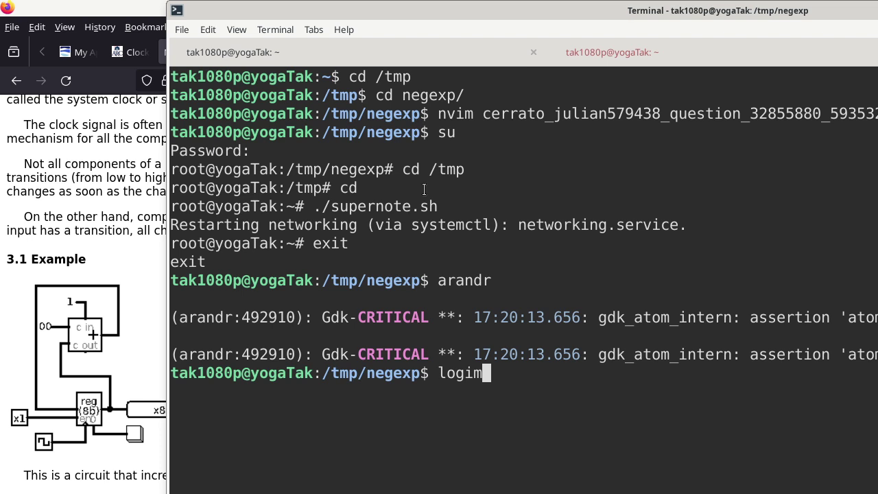
{"action": "key", "text": "BackSpace"}
{"action": "key", "text": "BackSpace"}
{"action": "type", "text": "sim.sh"}
{"action": "key", "text": "Return"}
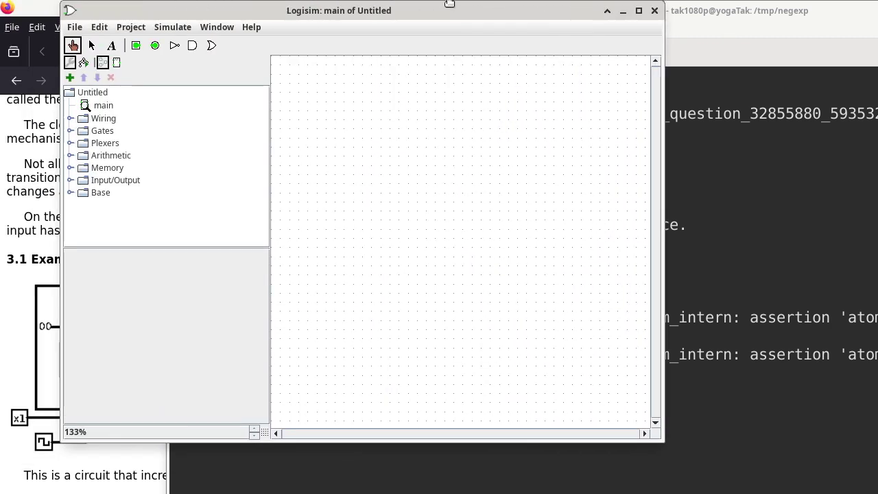
Move the Logisim window left and place an 8-bit Adder from Arithmetic on the canvas
{"action": "left_click_drag", "start_coordinate": [437, 6], "coordinate": [382, 6]}
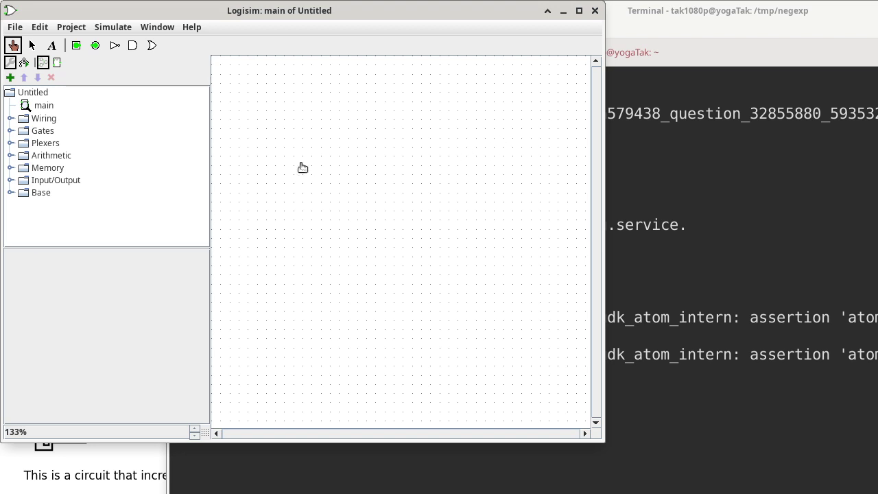
{"action": "left_click", "coordinate": [11, 156]}
{"action": "left_click", "coordinate": [59, 141]}
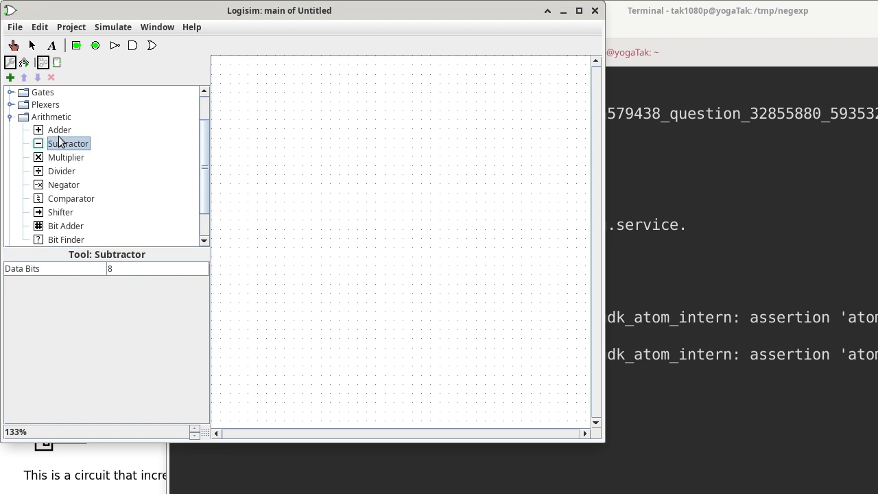
{"action": "left_click", "coordinate": [60, 130]}
{"action": "left_click", "coordinate": [404, 129]}
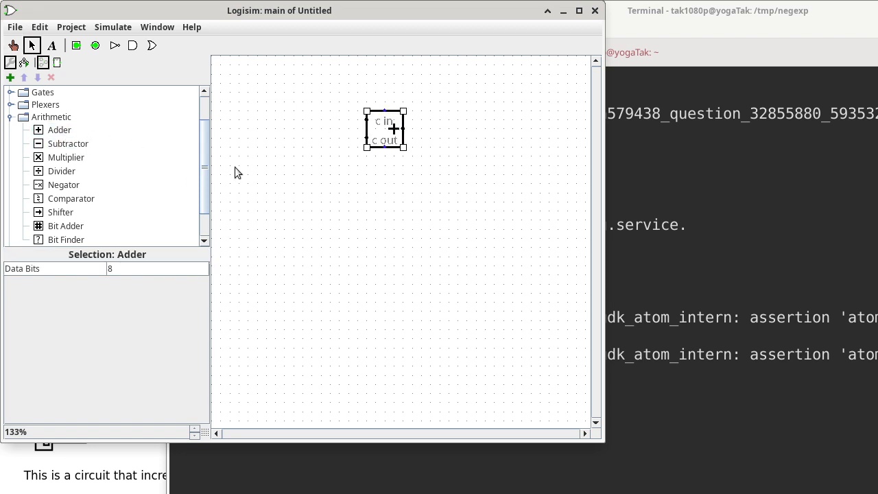
{"action": "left_click_drag", "start_coordinate": [203, 171], "coordinate": [204, 199]}
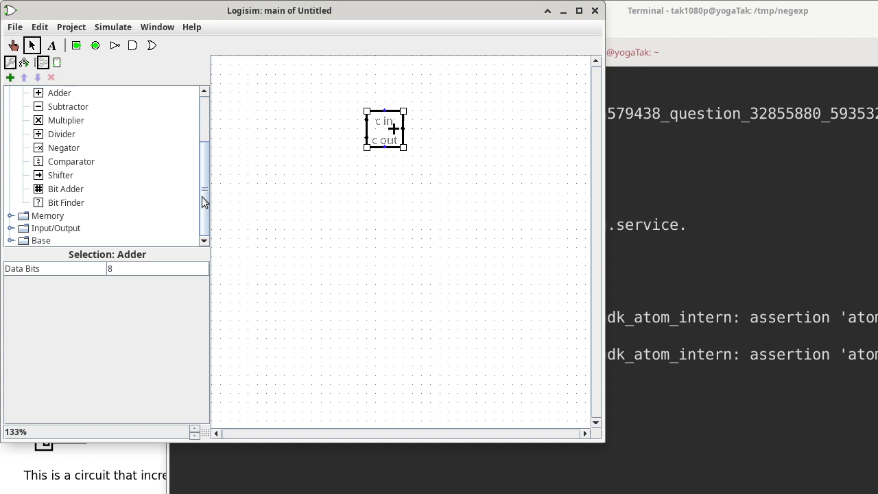
Place an 8-bit Register from Memory below the adder
{"action": "left_click", "coordinate": [11, 216]}
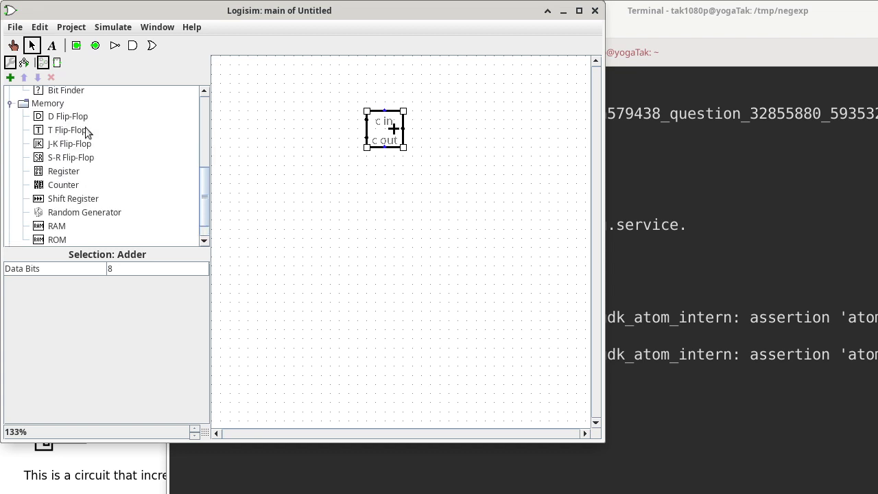
{"action": "left_click", "coordinate": [73, 174]}
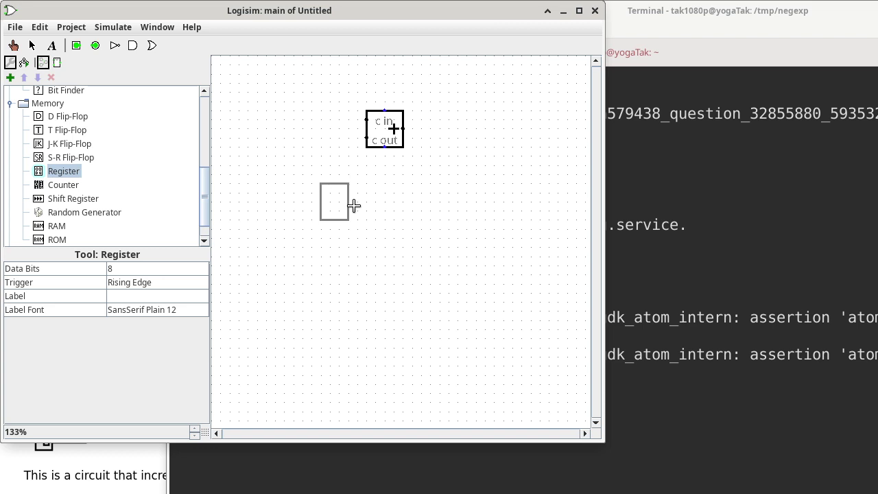
{"action": "left_click", "coordinate": [388, 204]}
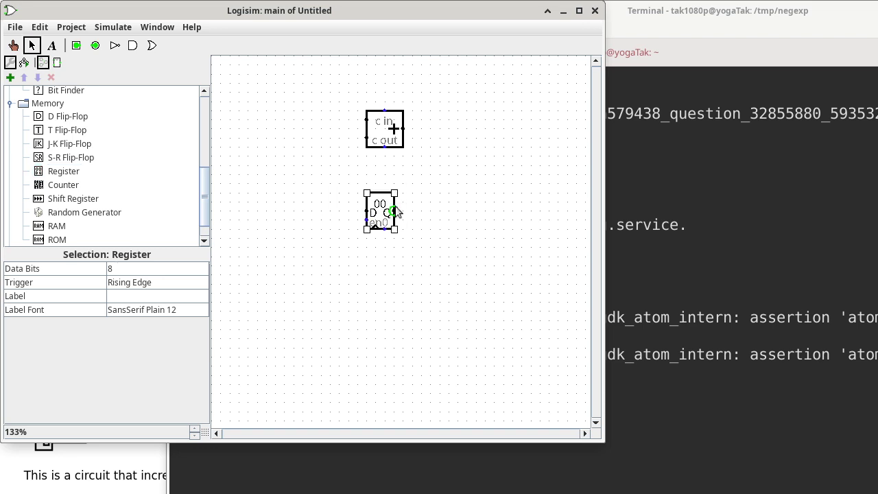
{"action": "left_click", "coordinate": [95, 45]}
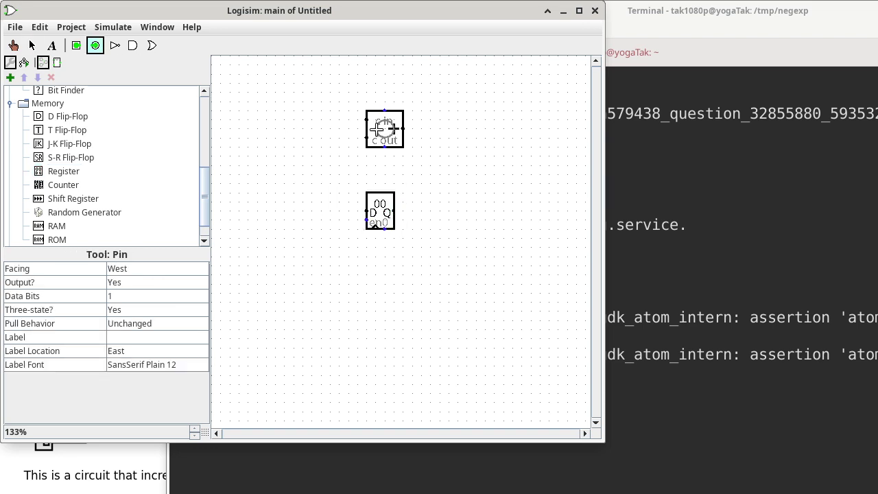
Add an output pin right of the register and an input pin wired to its D input
{"action": "left_click", "coordinate": [465, 207]}
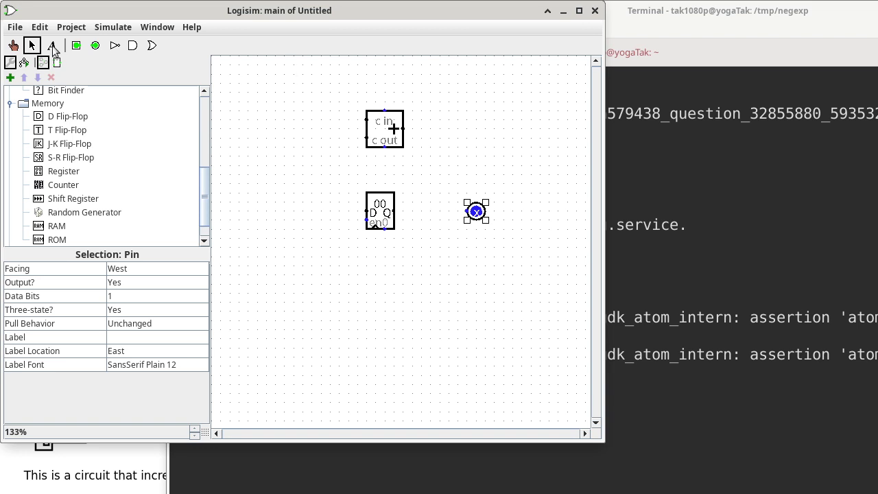
{"action": "left_click", "coordinate": [77, 45]}
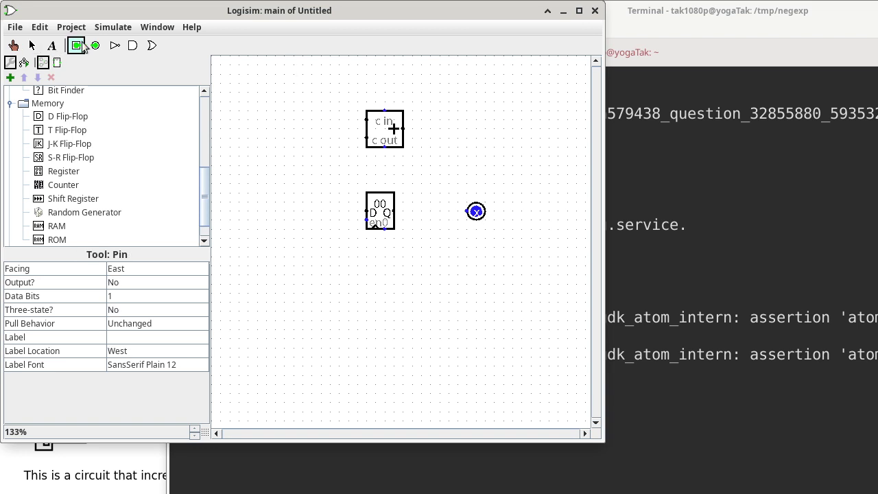
{"action": "left_click", "coordinate": [312, 220]}
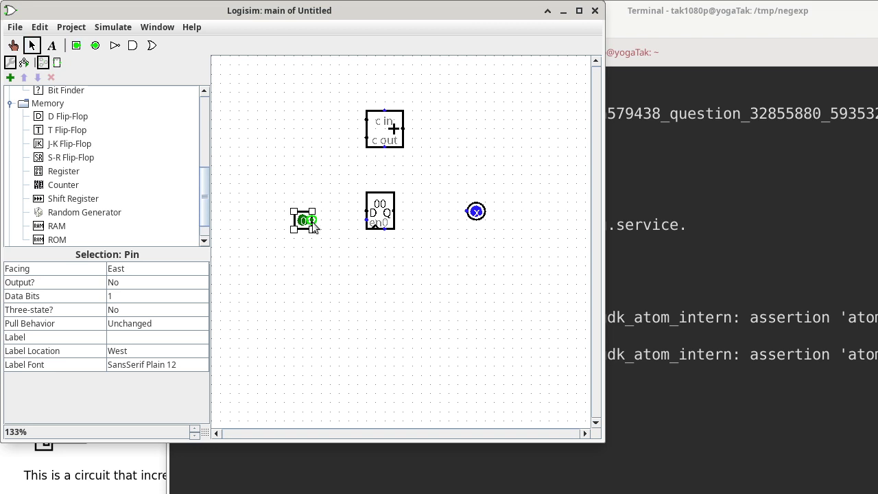
{"action": "left_click_drag", "start_coordinate": [313, 221], "coordinate": [366, 221]}
{"action": "left_click", "coordinate": [206, 104]}
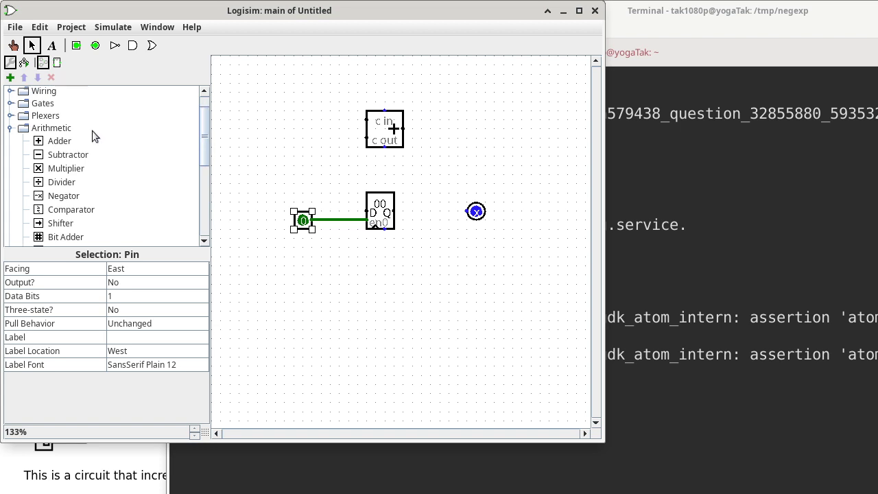
Place a Clock below the input pin and wire it to the register's clock input
{"action": "scroll", "coordinate": [69, 113], "scroll_direction": "up", "scroll_amount": 1}
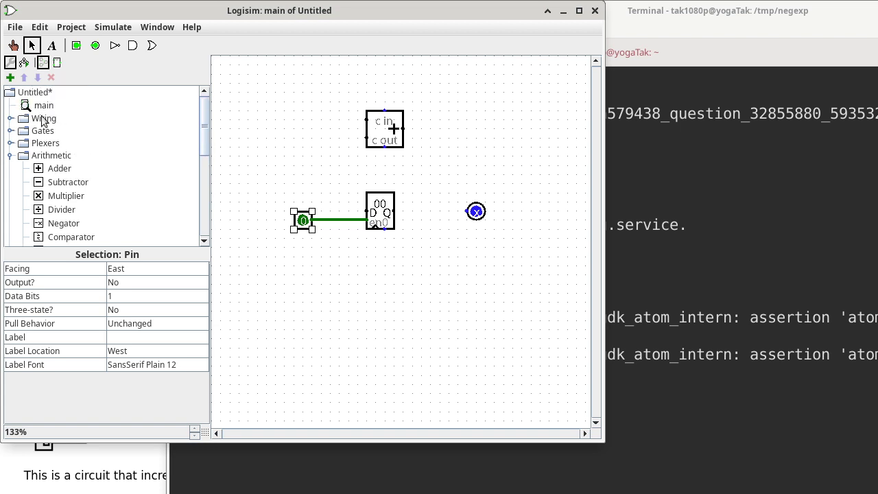
{"action": "left_click", "coordinate": [11, 118]}
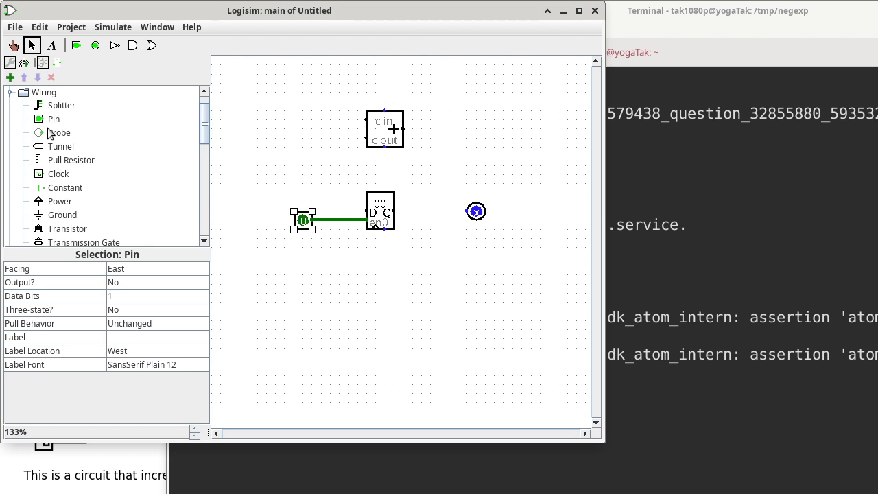
{"action": "left_click", "coordinate": [59, 173]}
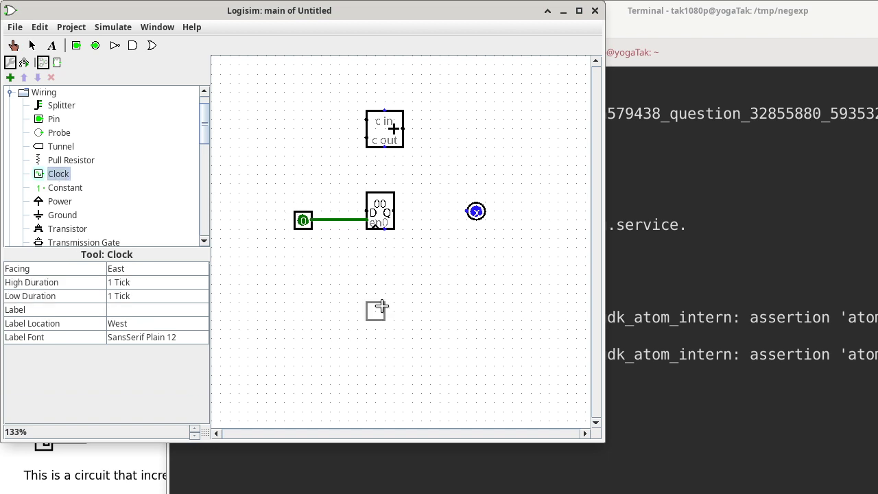
{"action": "left_click", "coordinate": [311, 249]}
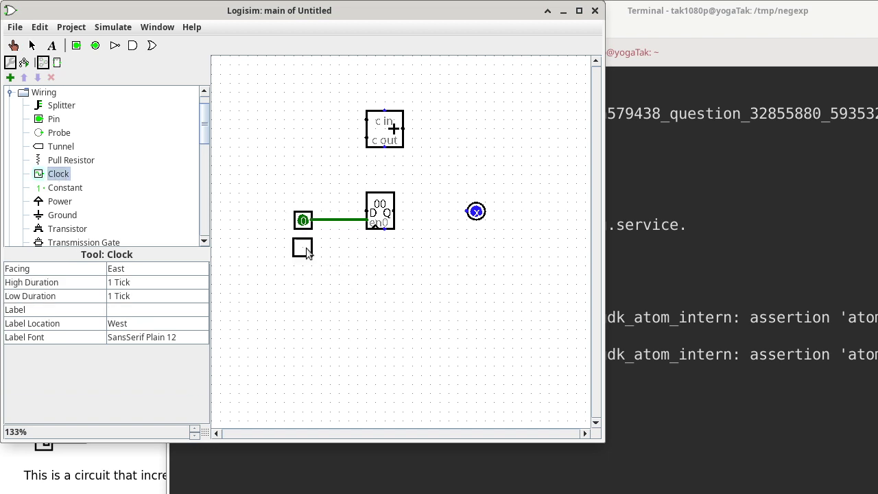
{"action": "left_click_drag", "start_coordinate": [310, 250], "coordinate": [376, 229]}
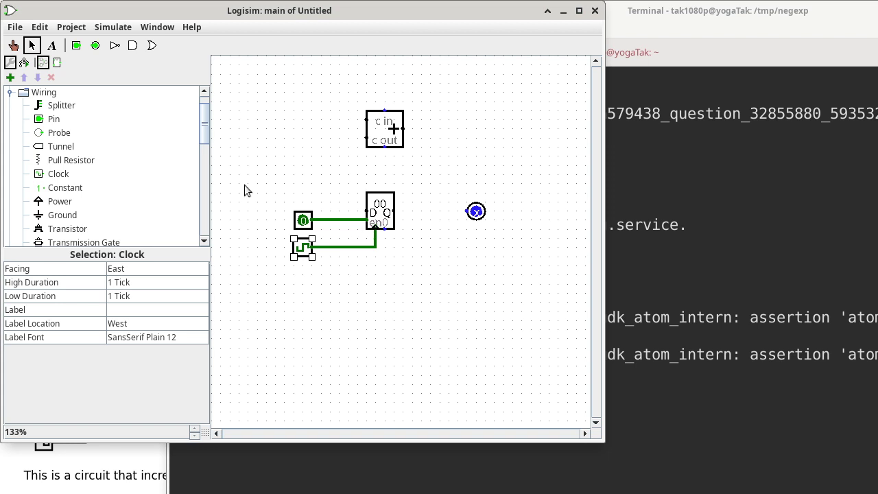
{"action": "left_click_drag", "start_coordinate": [203, 142], "coordinate": [161, 229]}
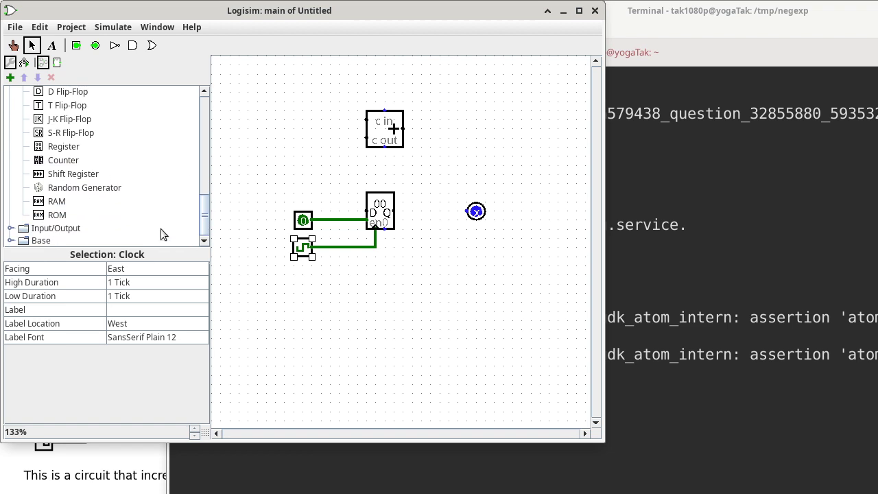
{"action": "left_click", "coordinate": [11, 240]}
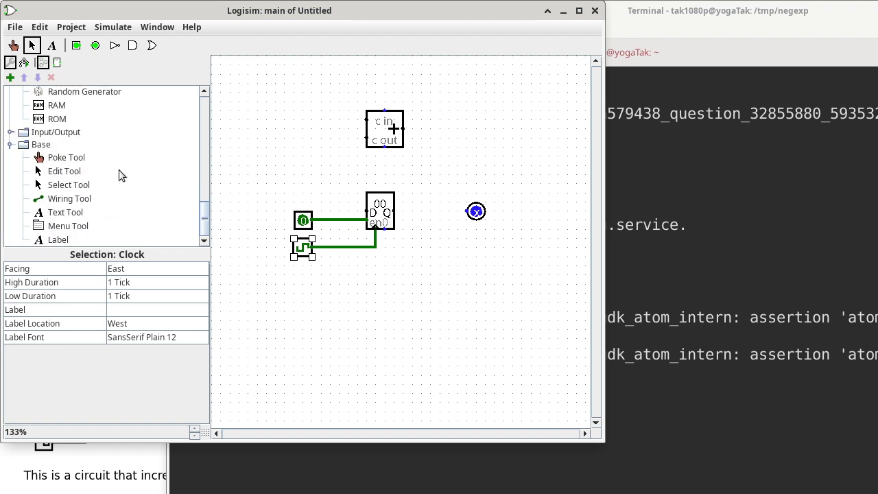
{"action": "double_click", "coordinate": [23, 134]}
{"action": "left_click", "coordinate": [59, 148]}
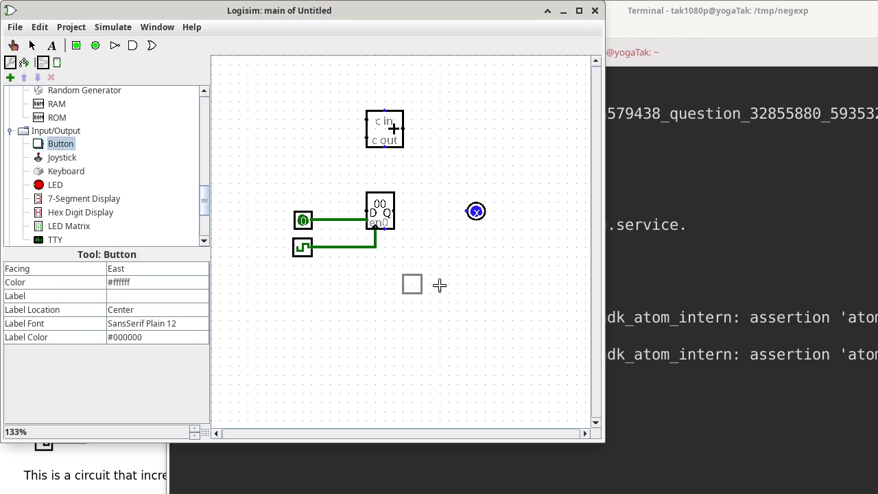
Place a button below the register, wire it in, and connect the register's Q to the output pin
{"action": "left_click", "coordinate": [396, 274]}
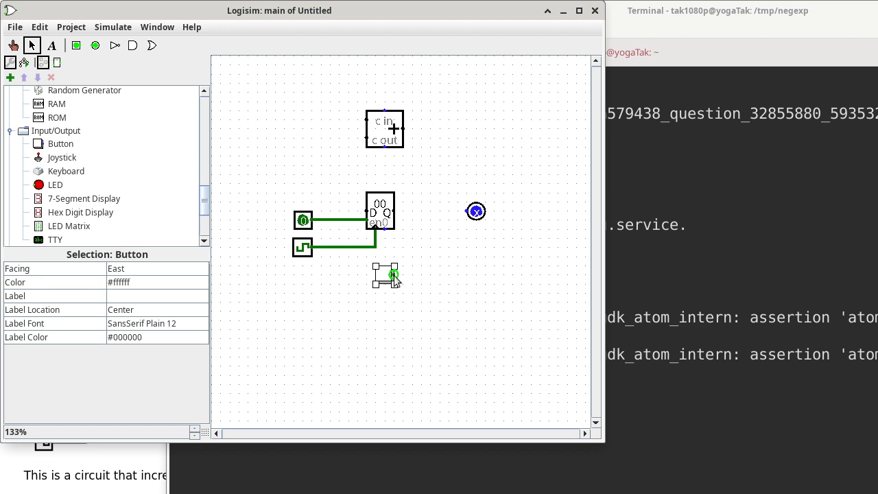
{"action": "left_click_drag", "start_coordinate": [393, 275], "coordinate": [385, 228]}
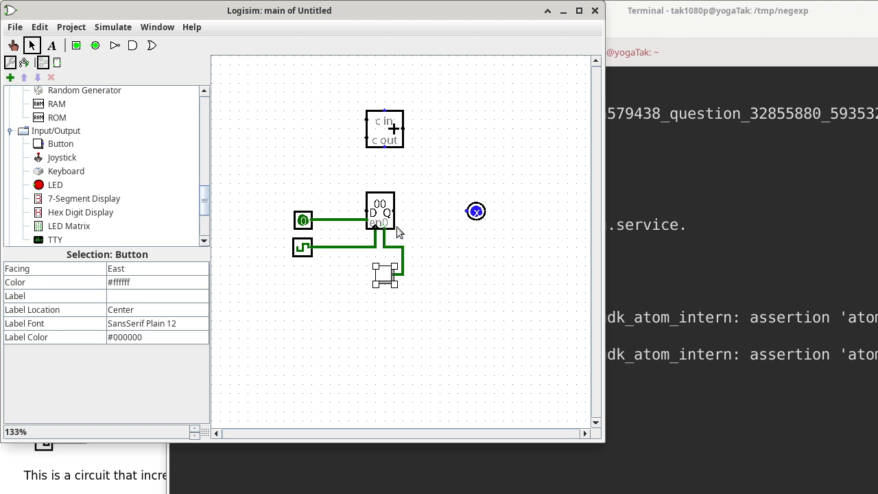
{"action": "left_click_drag", "start_coordinate": [404, 212], "coordinate": [463, 212]}
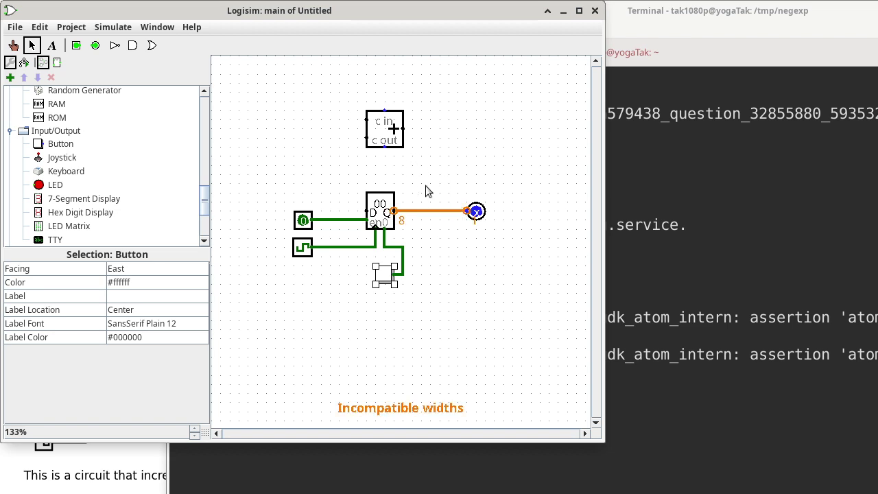
Set the output pin to 8 data bits and branch the register's Q wire up into the adder
{"action": "left_click", "coordinate": [477, 212]}
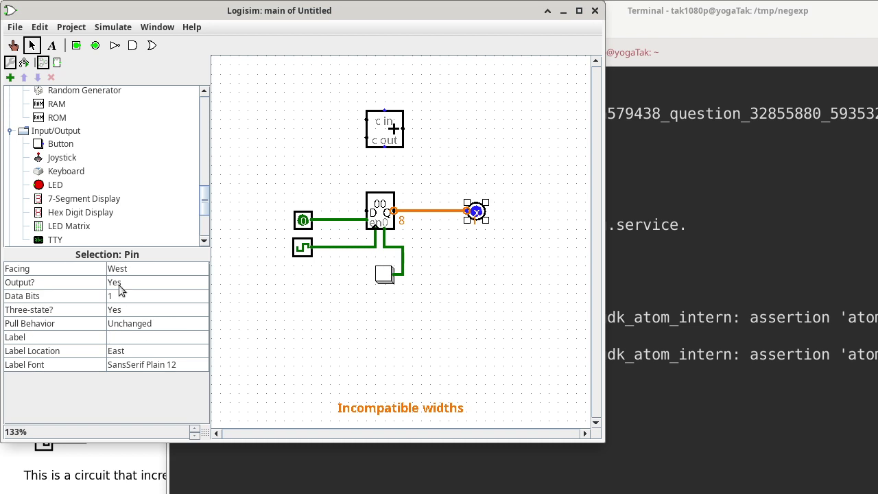
{"action": "left_click", "coordinate": [155, 292]}
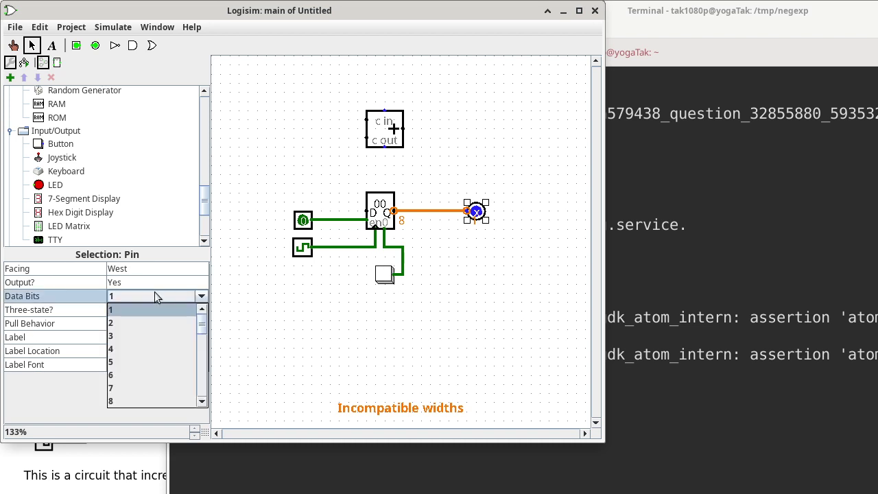
{"action": "left_click", "coordinate": [150, 395]}
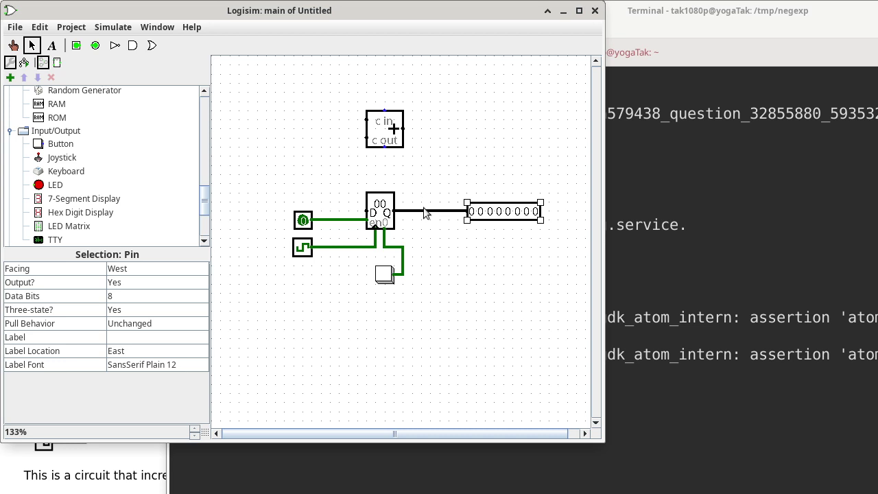
{"action": "left_click_drag", "start_coordinate": [424, 214], "coordinate": [365, 138]}
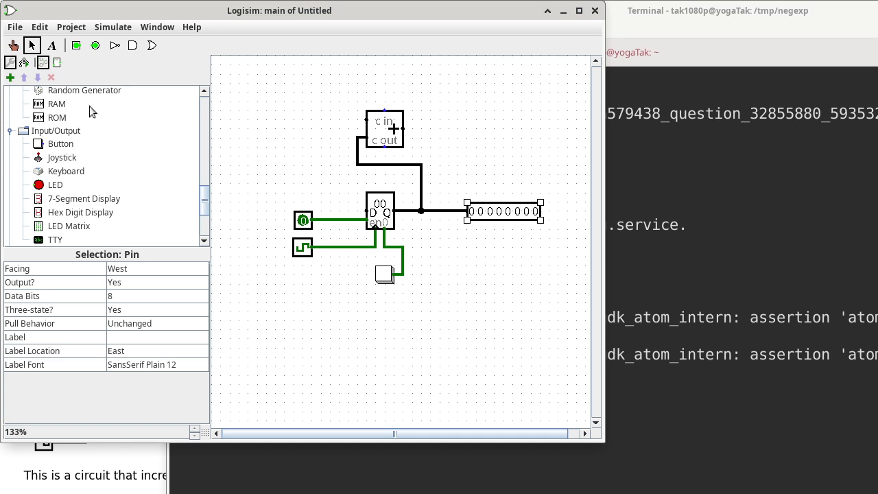
Place an 8-bit constant of value 0x0 left of the adder and wire it into its upper input
{"action": "scroll", "coordinate": [96, 116], "scroll_direction": "up", "scroll_amount": 5}
{"action": "scroll", "coordinate": [96, 116], "scroll_direction": "up", "scroll_amount": 3}
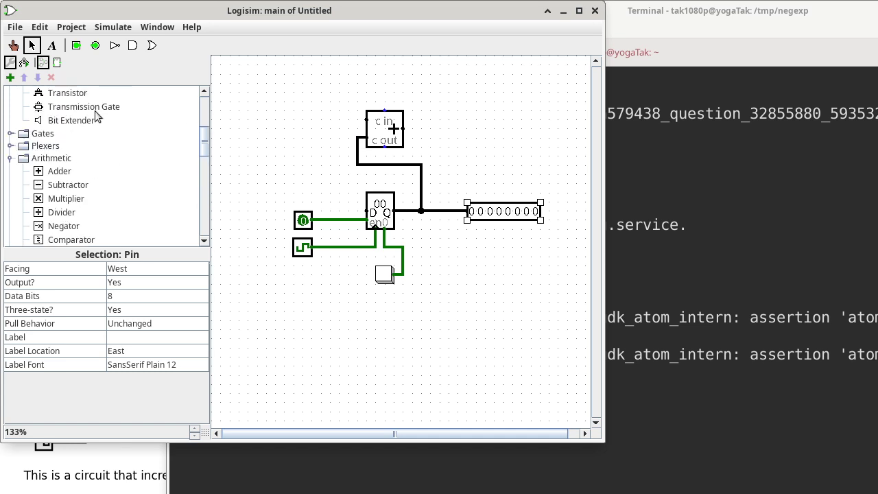
{"action": "scroll", "coordinate": [96, 113], "scroll_direction": "up", "scroll_amount": 4}
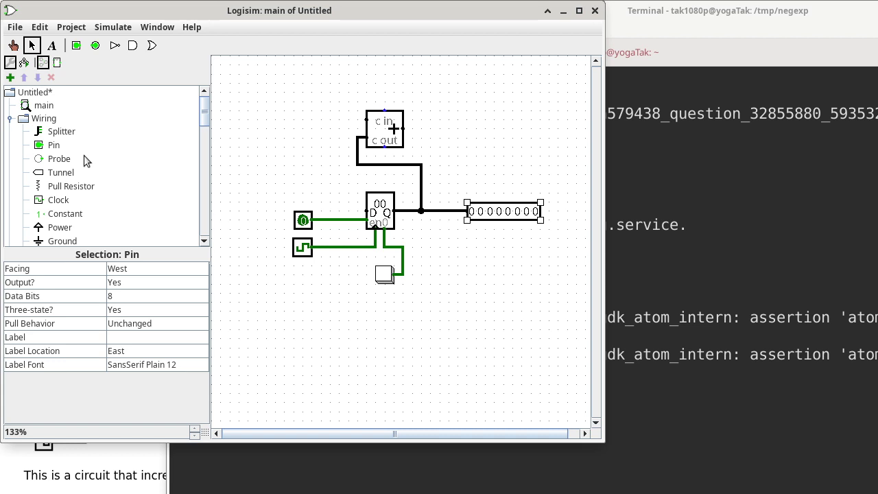
{"action": "left_click", "coordinate": [78, 216]}
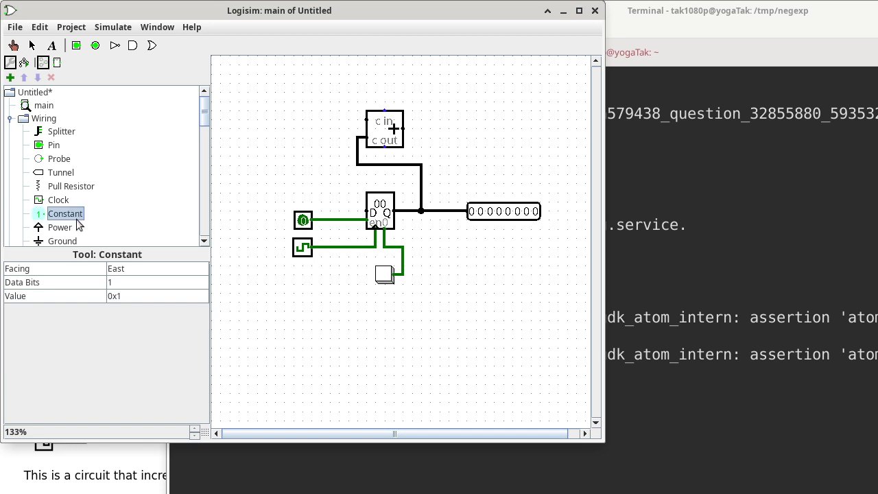
{"action": "left_click", "coordinate": [198, 285]}
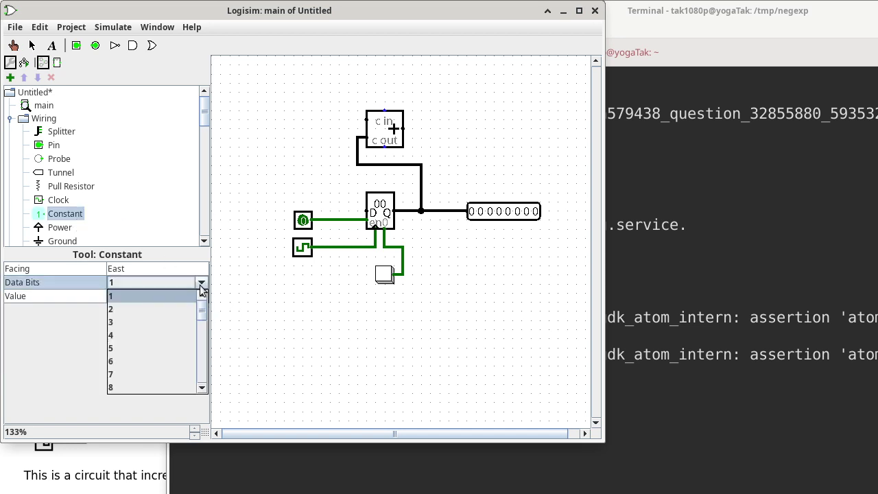
{"action": "left_click", "coordinate": [175, 383]}
{"action": "left_click", "coordinate": [284, 120]}
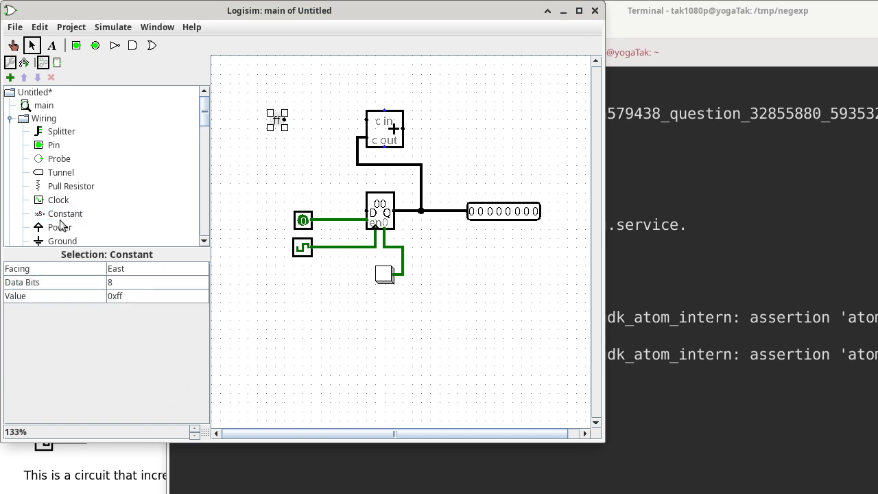
{"action": "left_click", "coordinate": [147, 296]}
{"action": "key", "text": "BackSpace"}
{"action": "key", "text": "BackSpace"}
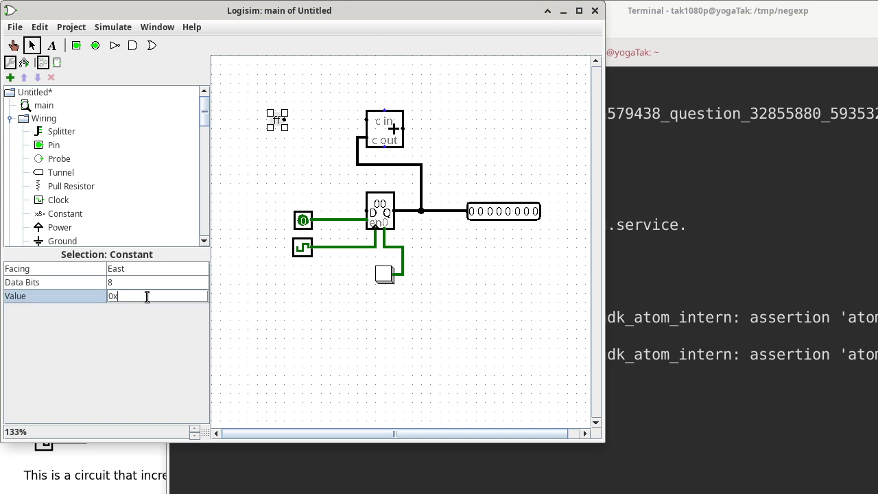
{"action": "type", "text": "00"}
{"action": "key", "text": "Return"}
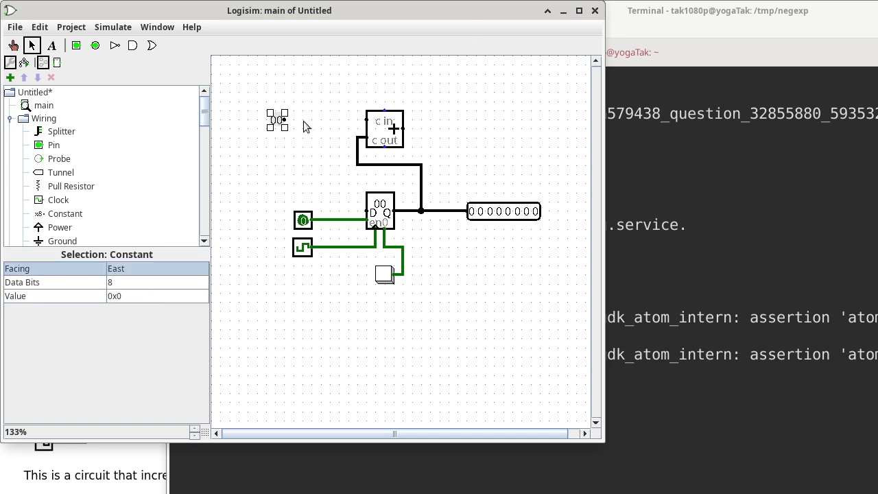
{"action": "left_click_drag", "start_coordinate": [284, 120], "coordinate": [367, 120]}
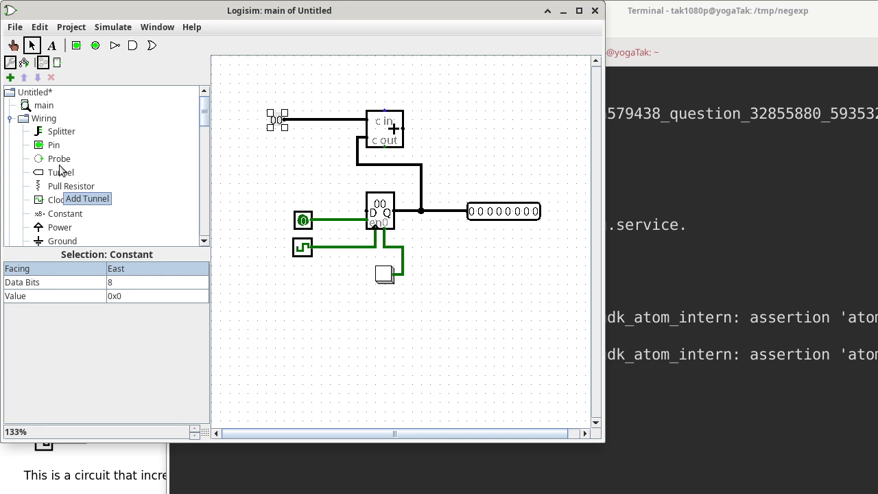
Place a 1-bit constant of value 1 above the adder
{"action": "left_click", "coordinate": [63, 214]}
{"action": "left_click", "coordinate": [375, 94]}
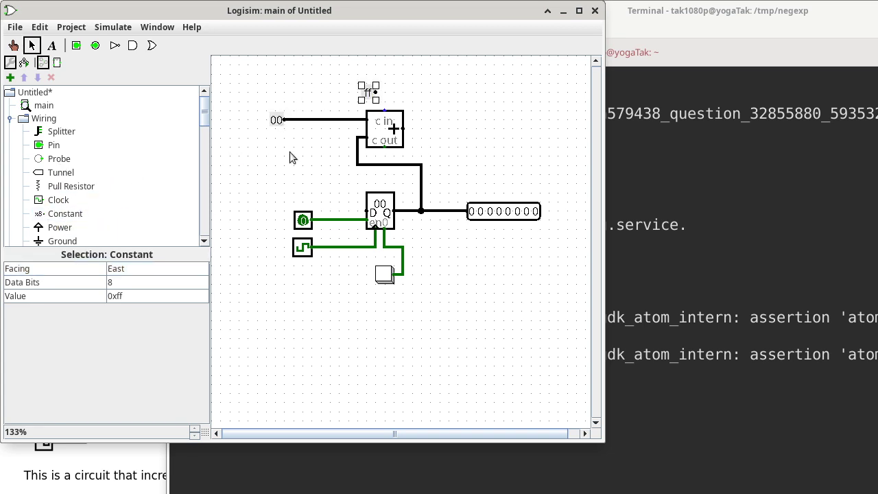
{"action": "left_click", "coordinate": [189, 282]}
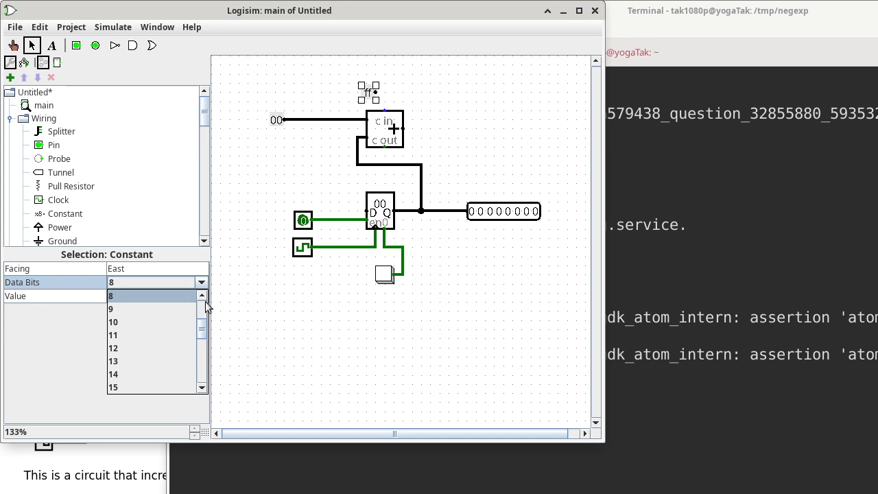
{"action": "scroll", "coordinate": [203, 305], "scroll_direction": "up", "scroll_amount": 3}
{"action": "left_click", "coordinate": [167, 300]}
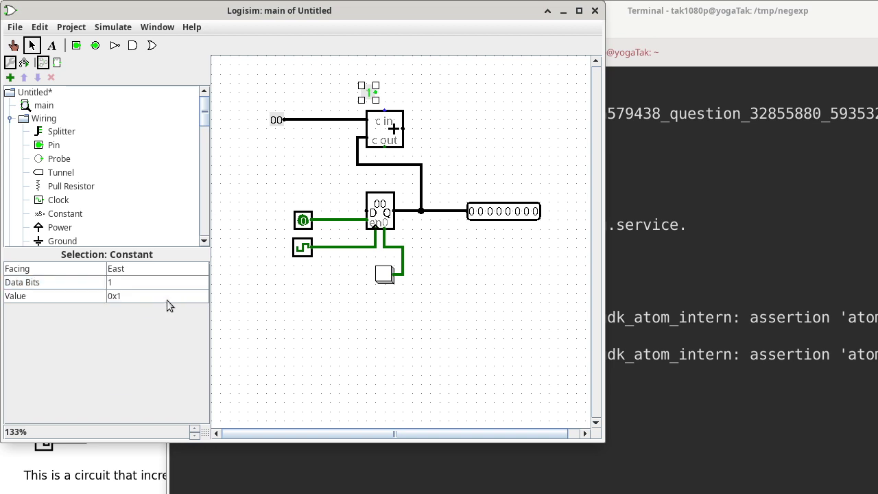
{"action": "left_click", "coordinate": [167, 298]}
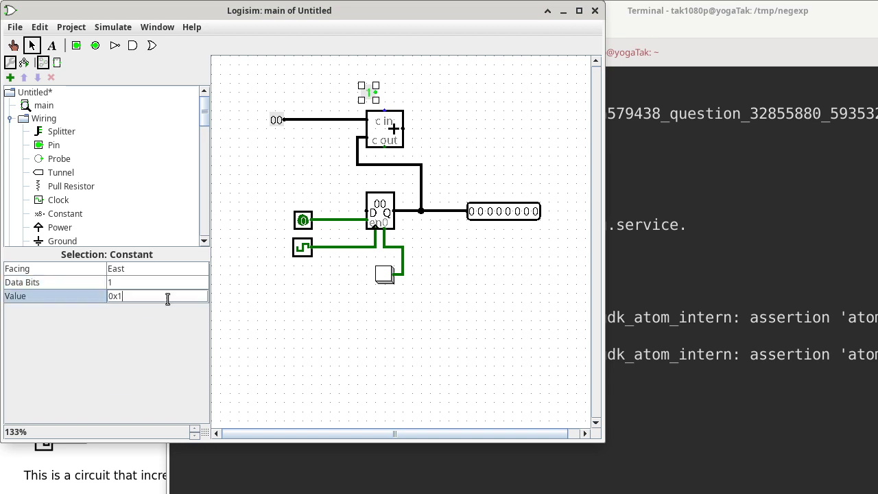
{"action": "left_click", "coordinate": [397, 95]}
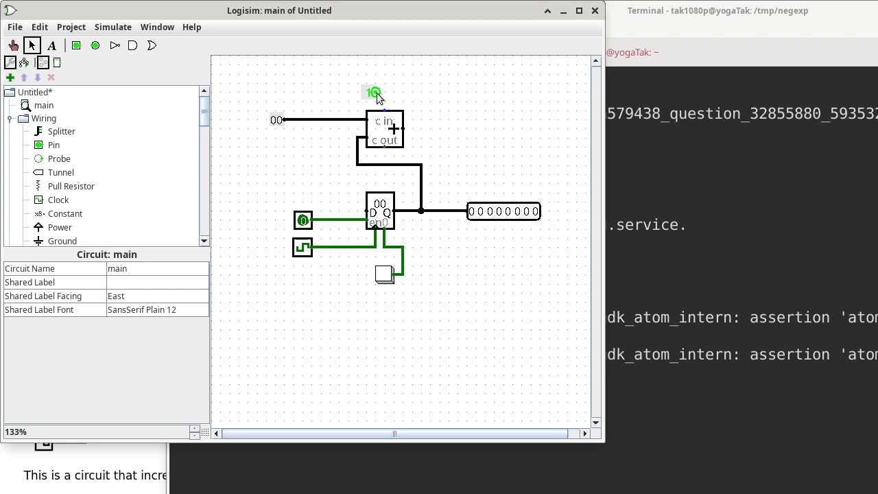
Wire the constant 1 into the adder's carry-in and route the adder output back to the register's D input
{"action": "left_click_drag", "start_coordinate": [376, 92], "coordinate": [382, 114]}
{"action": "mouse_move", "coordinate": [404, 130]}
{"action": "left_mouse_down"}
{"action": "mouse_move", "coordinate": [426, 117]}
{"action": "mouse_move", "coordinate": [421, 71]}
{"action": "mouse_move", "coordinate": [240, 88]}
{"action": "mouse_move", "coordinate": [239, 188]}
{"action": "mouse_move", "coordinate": [359, 212]}
{"action": "left_mouse_up"}
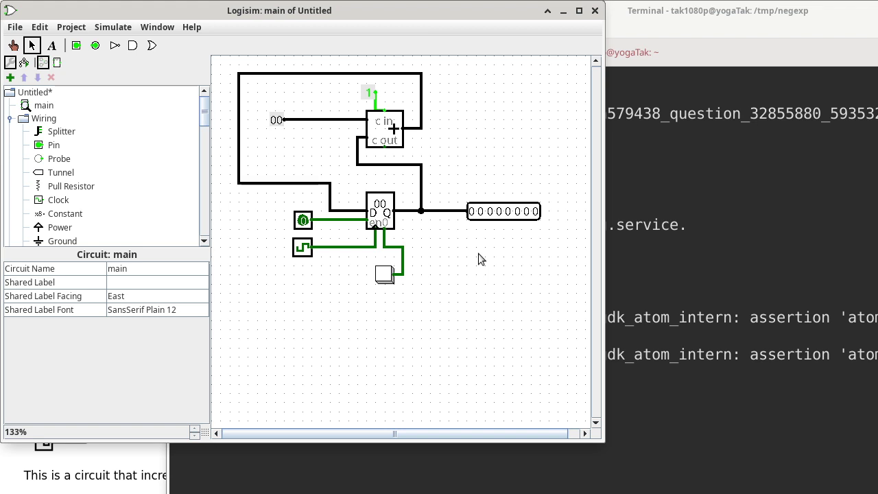
With the Poke tool, press the button, set the input pin to 1, and read the feedback and output wire values
{"action": "left_click", "coordinate": [13, 45]}
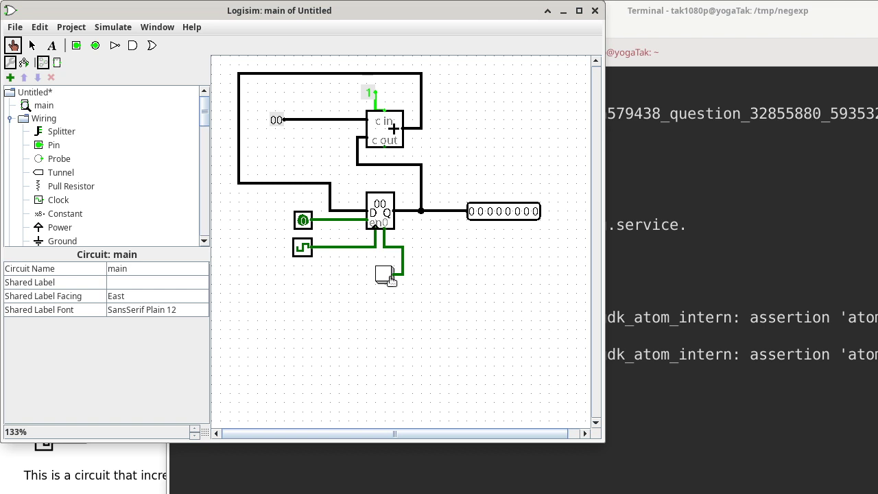
{"action": "left_click", "coordinate": [385, 277]}
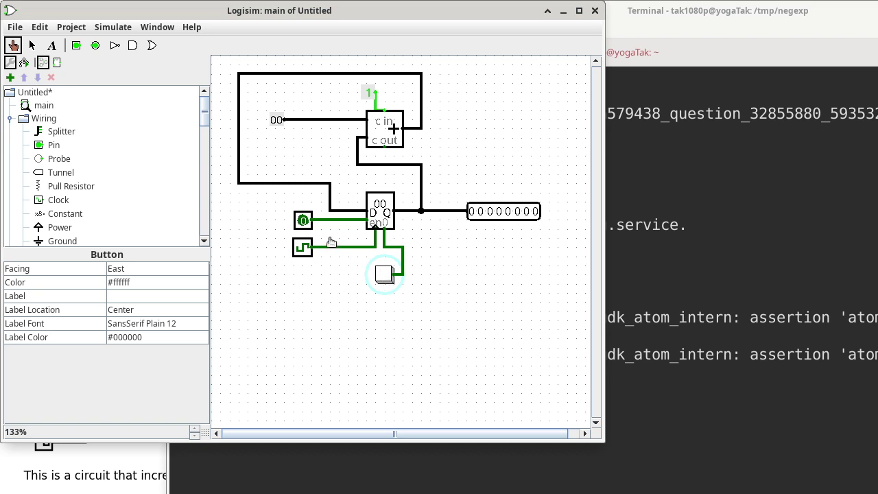
{"action": "left_click", "coordinate": [304, 222]}
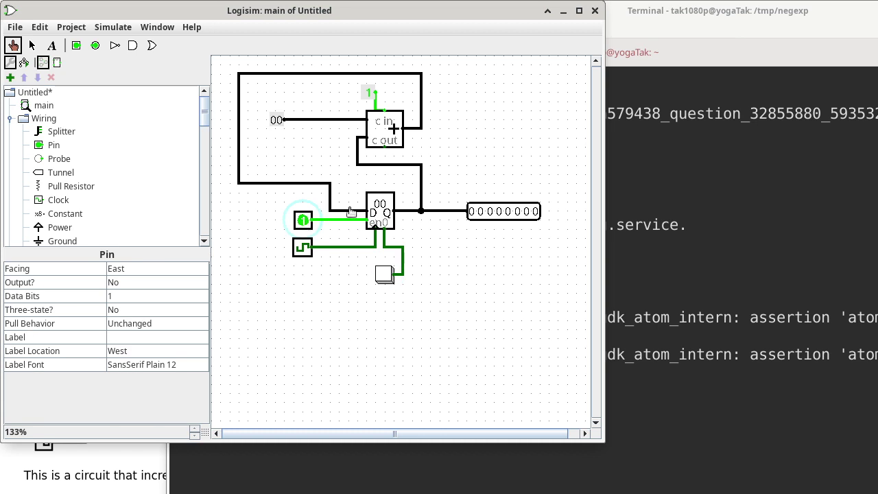
{"action": "left_click", "coordinate": [316, 186]}
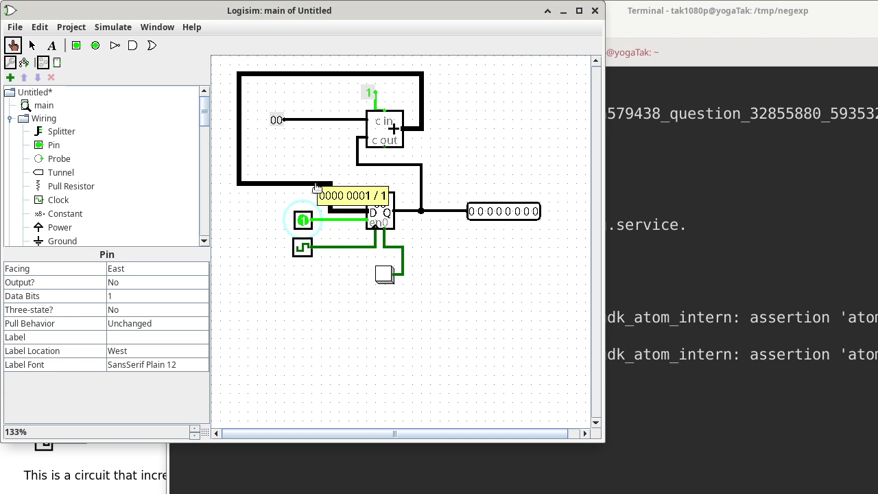
{"action": "left_click", "coordinate": [435, 216]}
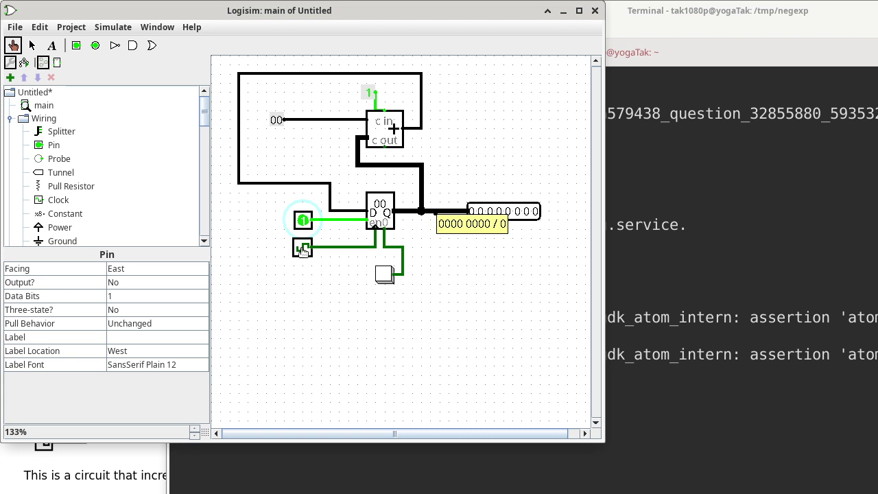
Toggle the clock by hand, checking the wires, until the register holds 02 and the output reads 00000010
{"action": "left_click", "coordinate": [302, 251]}
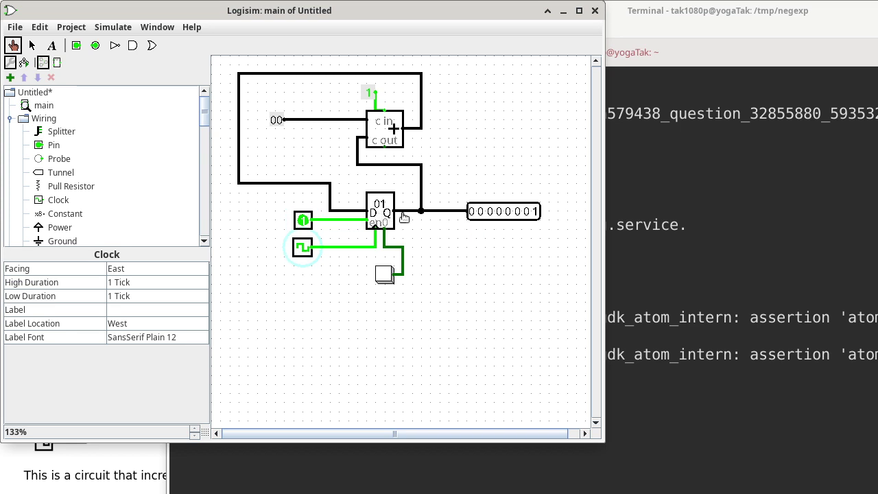
{"action": "left_click", "coordinate": [412, 213]}
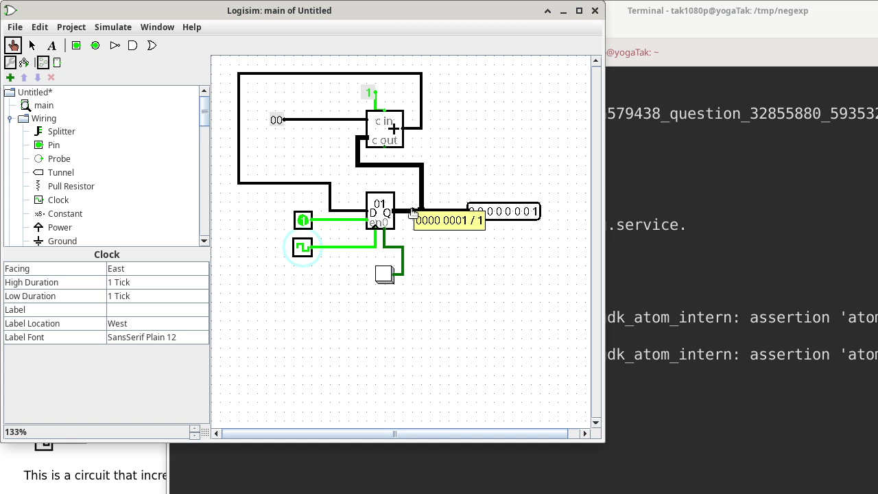
{"action": "left_click", "coordinate": [330, 192]}
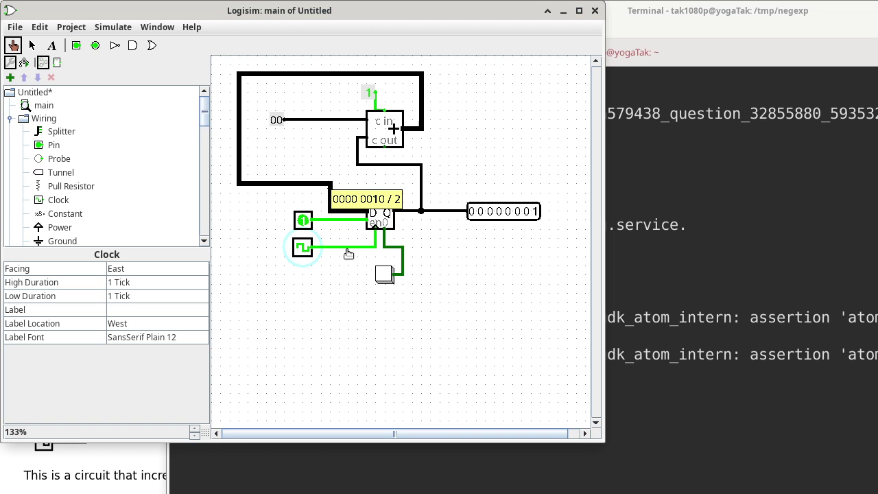
{"action": "left_click", "coordinate": [298, 250]}
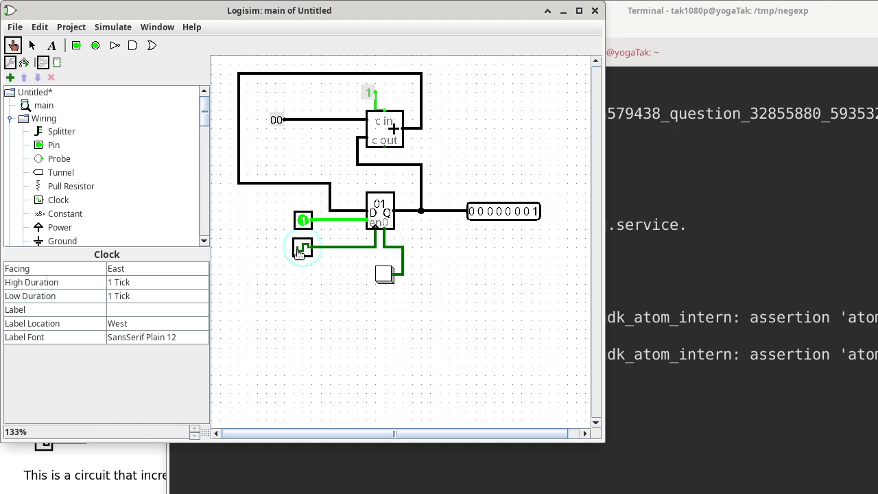
{"action": "left_click", "coordinate": [299, 251]}
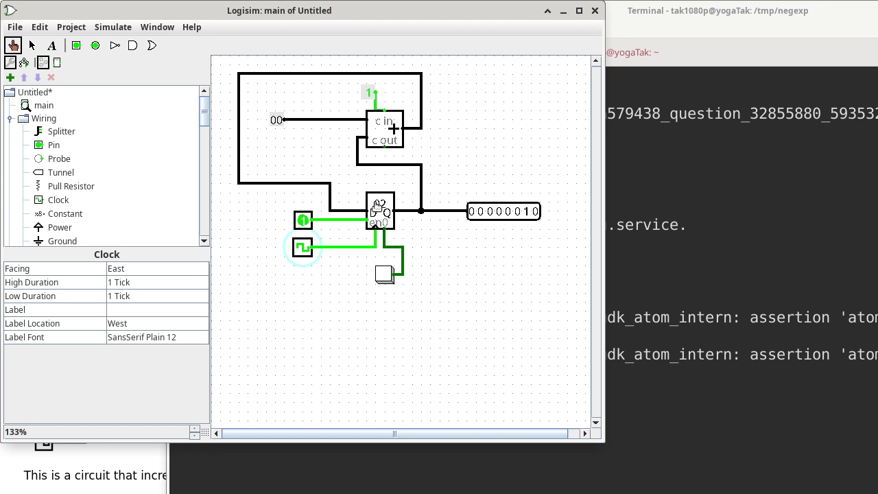
Set Logisim's automatic clock tick frequency to 4 Hz
{"action": "left_click", "coordinate": [111, 27]}
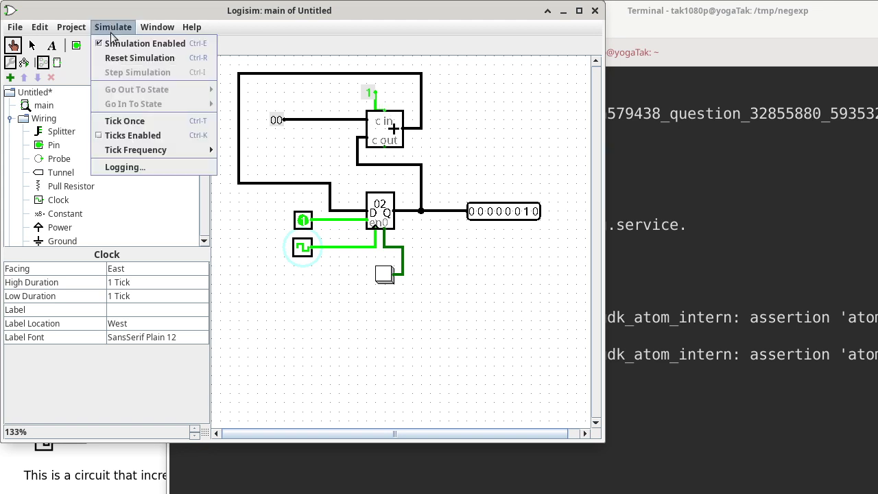
{"action": "mouse_move", "coordinate": [127, 151]}
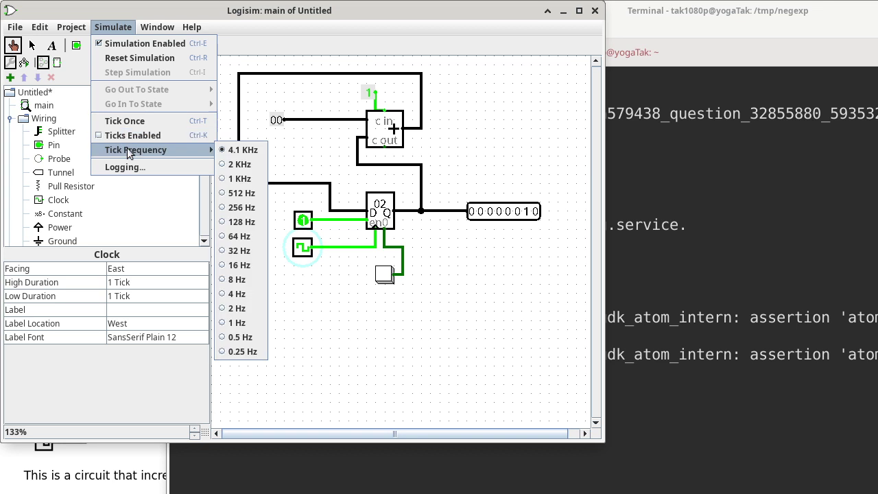
{"action": "left_click", "coordinate": [242, 295]}
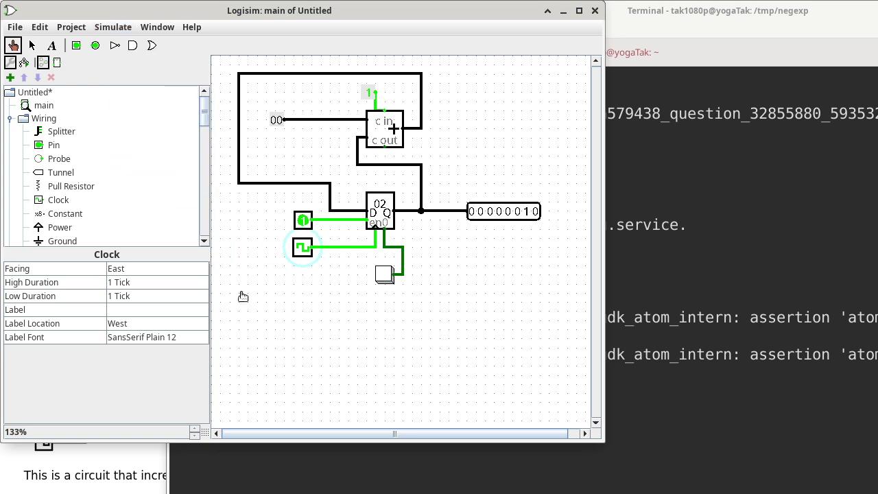
{"action": "left_click", "coordinate": [122, 25]}
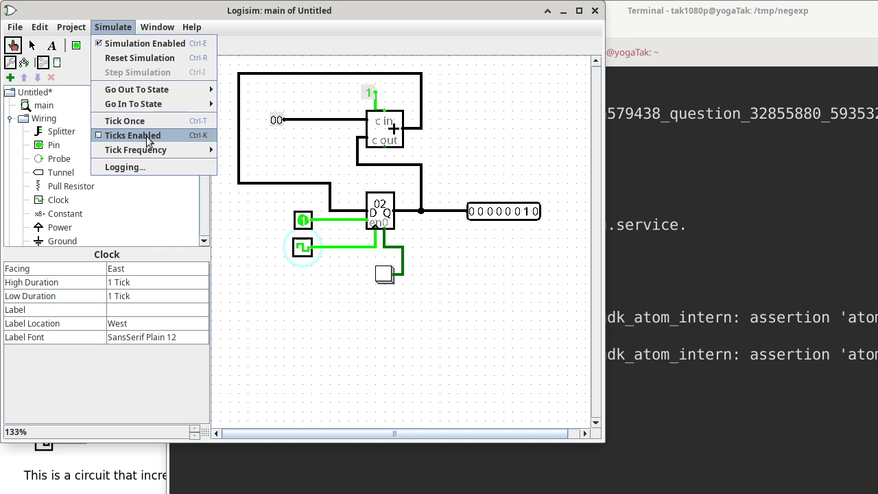
Enable Ticks Enabled so the counter climbs on its own
{"action": "left_click", "coordinate": [146, 136]}
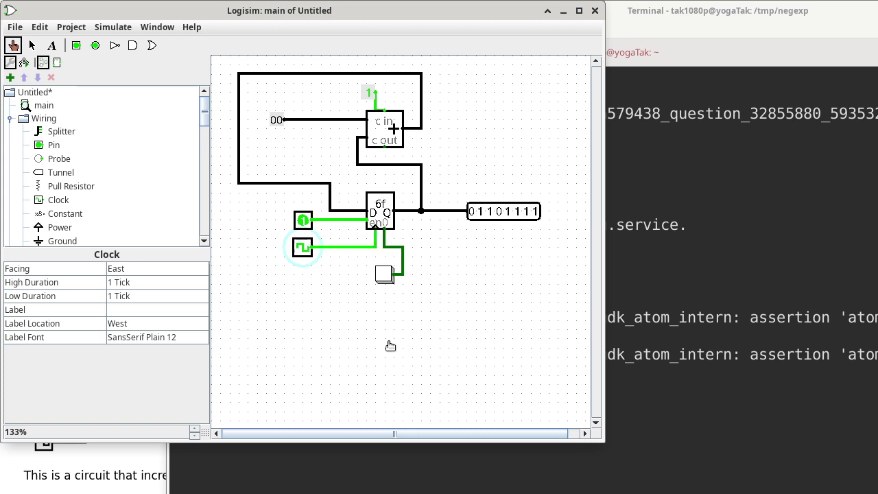
Stop automatic ticking at 76 and set the adder's carry-in constant to 0
{"action": "left_click", "coordinate": [115, 28]}
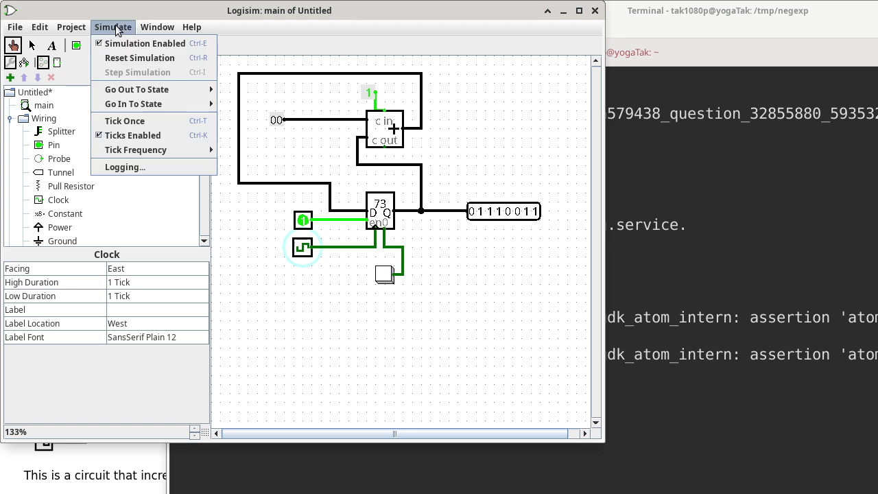
{"action": "left_click", "coordinate": [137, 134]}
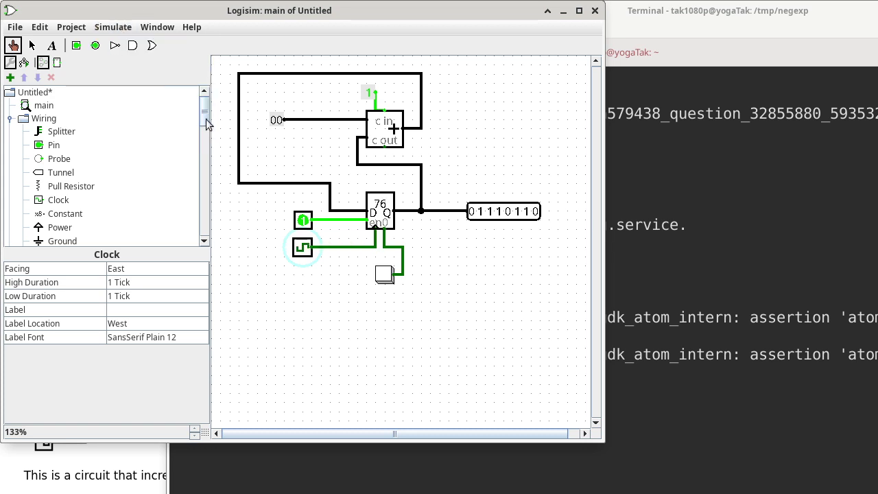
{"action": "left_click", "coordinate": [32, 45]}
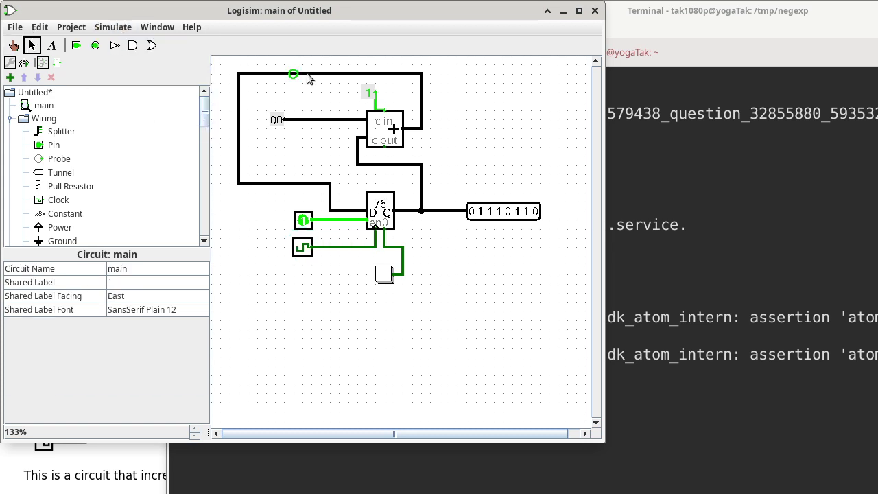
{"action": "left_click", "coordinate": [369, 94]}
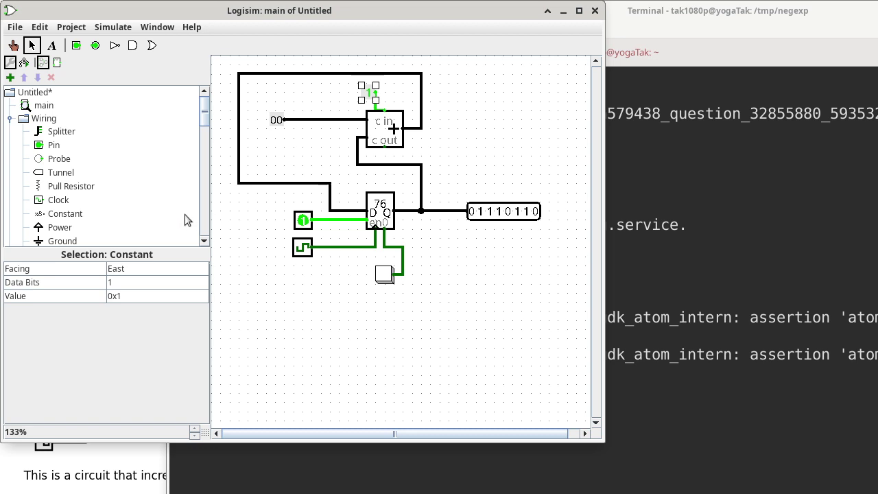
{"action": "left_click", "coordinate": [170, 296]}
{"action": "type", "text": "0"}
{"action": "key", "text": "Return"}
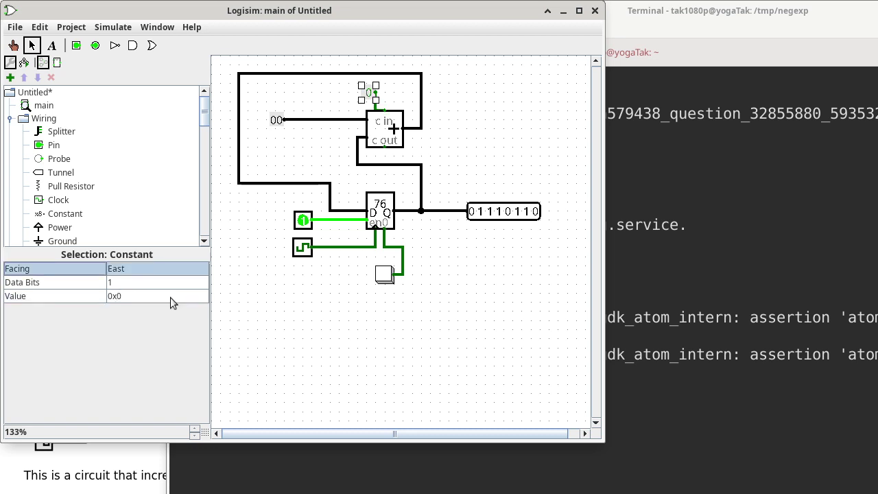
Set the 8-bit constant feeding the adder to 0x1
{"action": "left_click", "coordinate": [277, 118]}
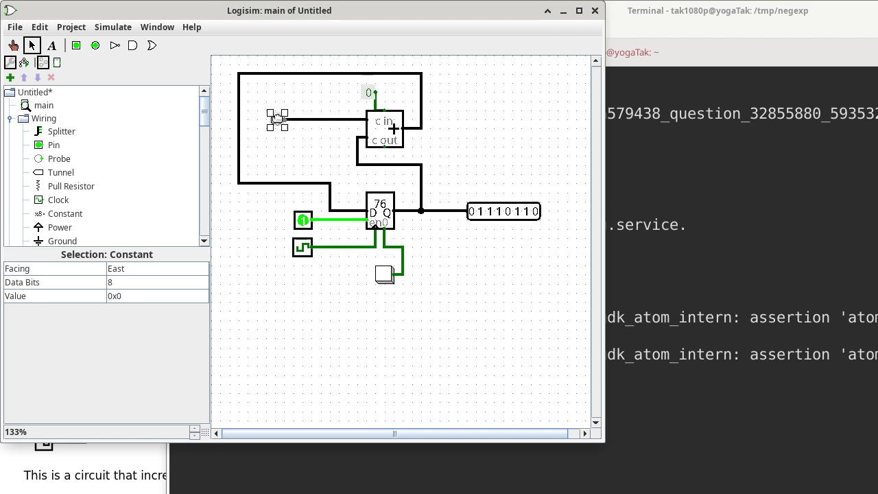
{"action": "left_click", "coordinate": [152, 297]}
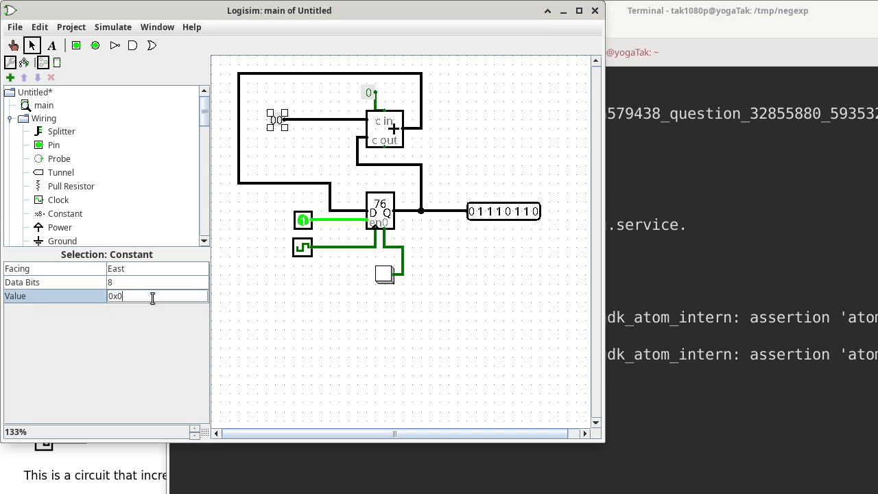
{"action": "type", "text": "1"}
{"action": "key", "text": "Return"}
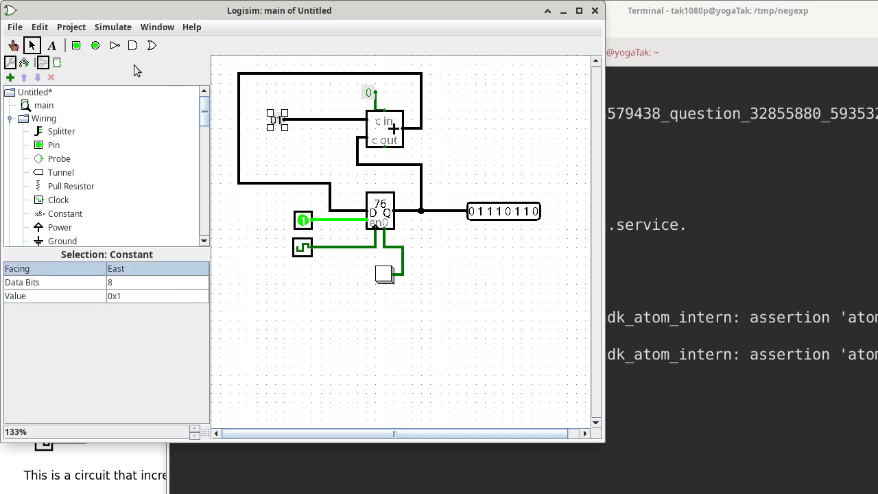
{"action": "left_click", "coordinate": [117, 29]}
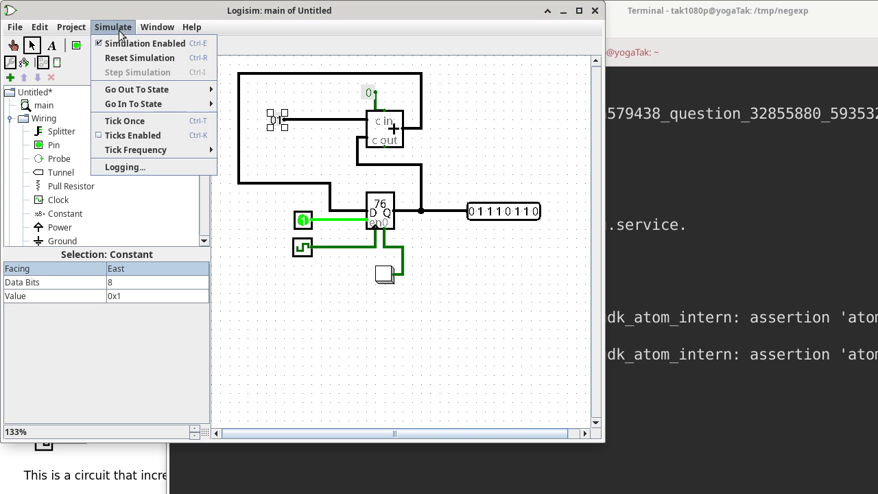
Restart automatic ticking and press the push button to clear the counter register
{"action": "left_click", "coordinate": [133, 135]}
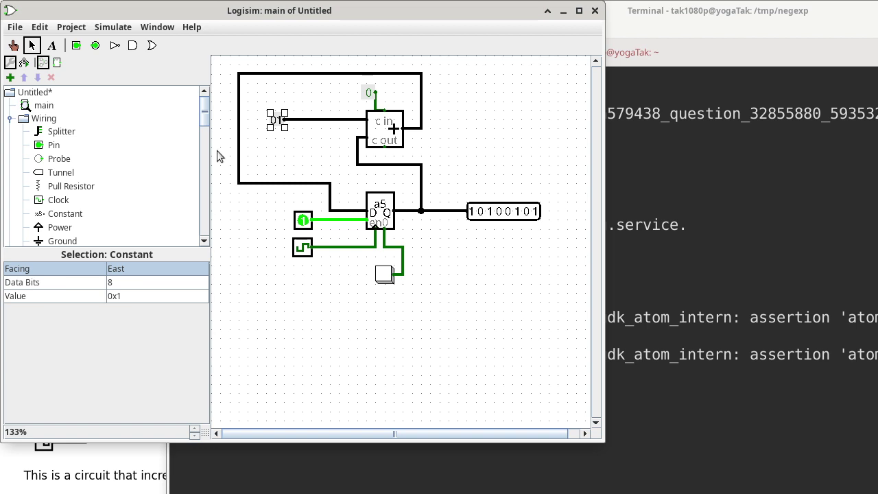
{"action": "left_click", "coordinate": [13, 45]}
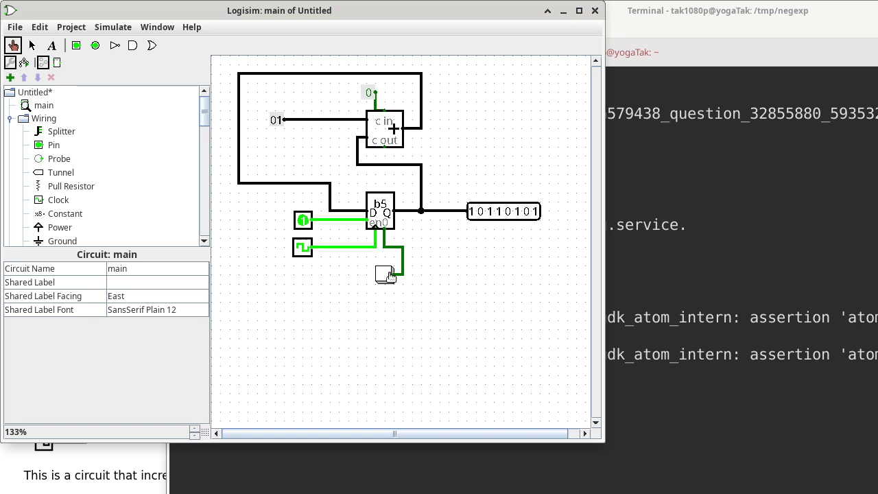
{"action": "left_click", "coordinate": [386, 275]}
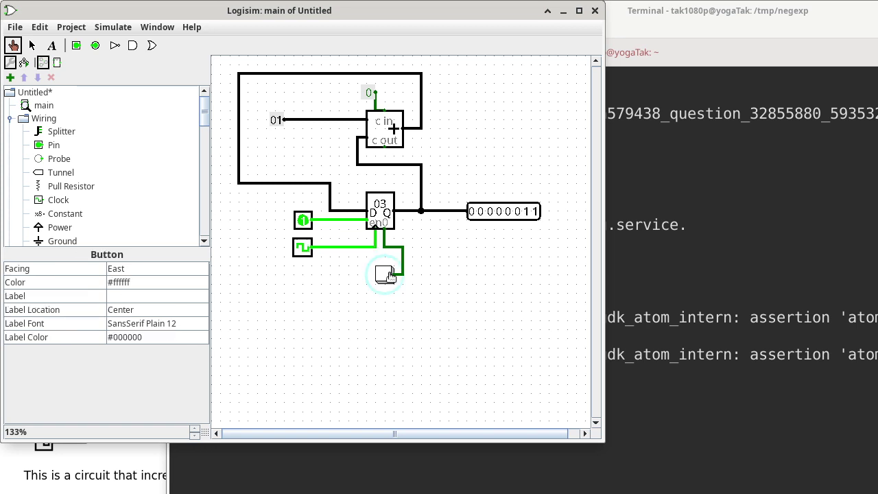
{"action": "left_click", "coordinate": [386, 274]}
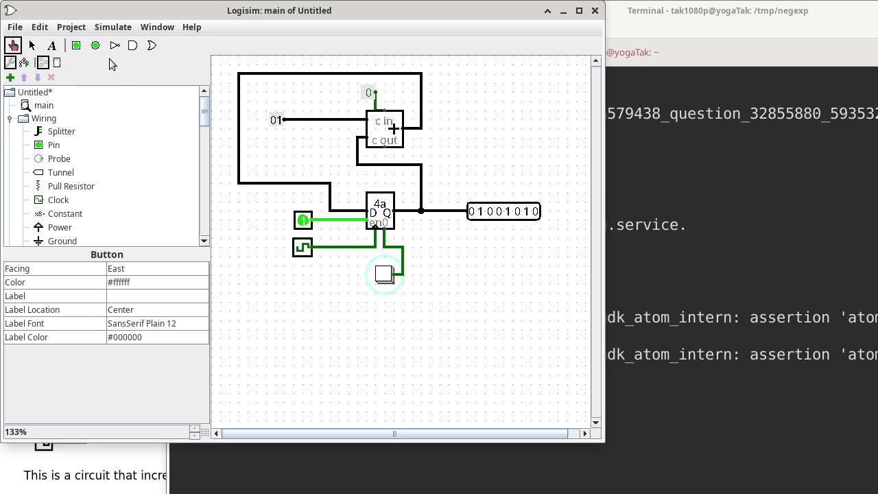
Check the register's Trigger setting and keep it on Rising Edge
{"action": "left_click", "coordinate": [32, 46]}
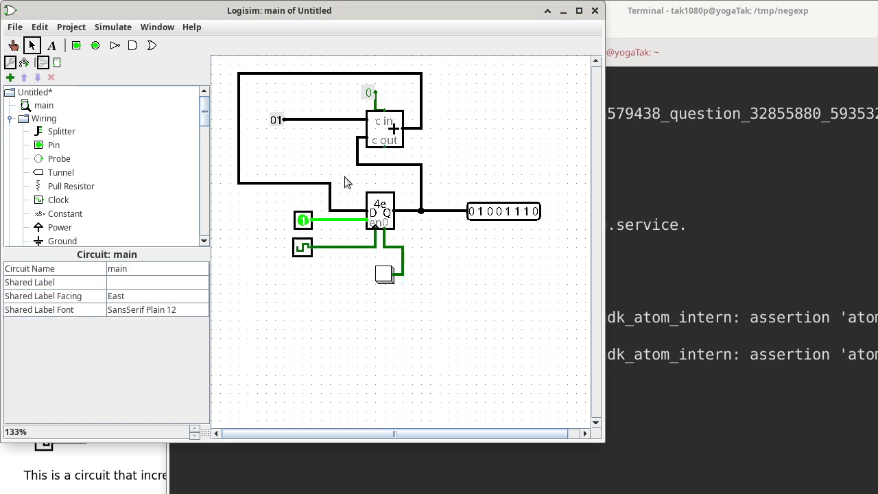
{"action": "left_click", "coordinate": [379, 205]}
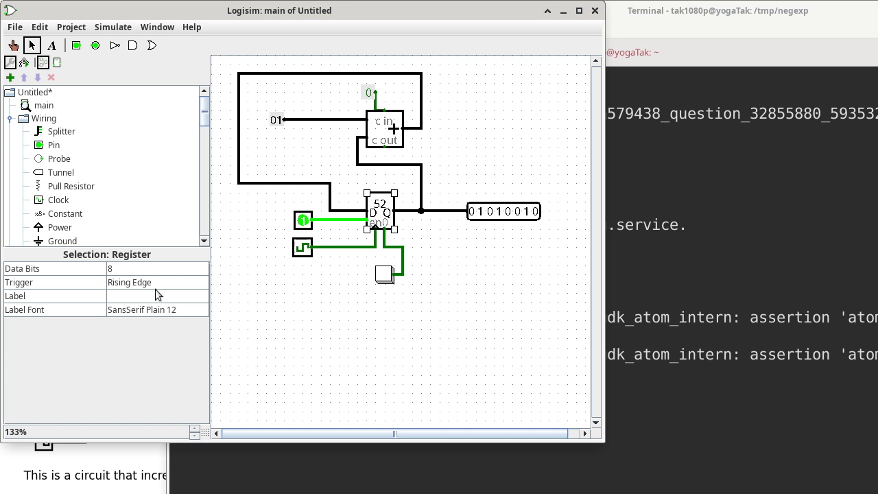
{"action": "left_click", "coordinate": [206, 285]}
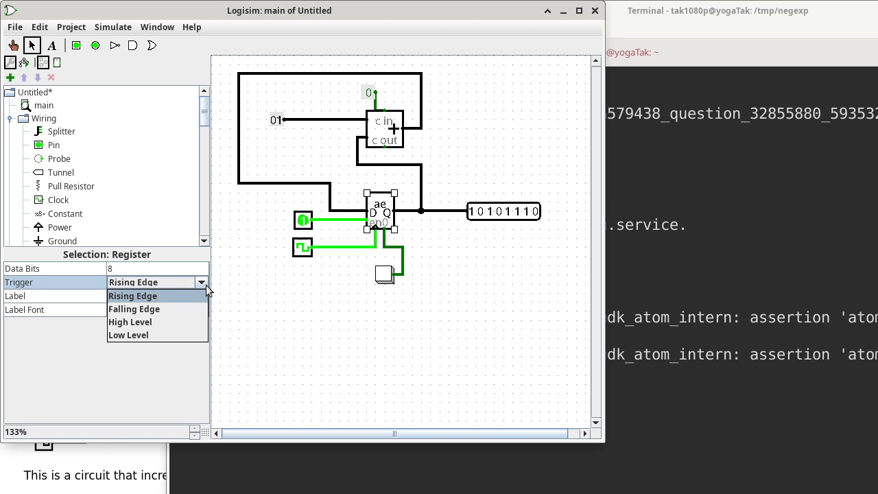
{"action": "left_click", "coordinate": [205, 285]}
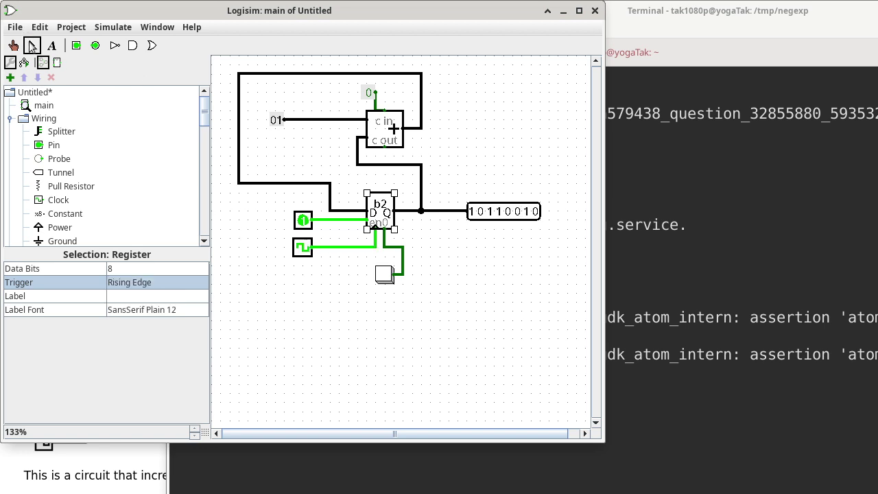
{"action": "left_click", "coordinate": [277, 121]}
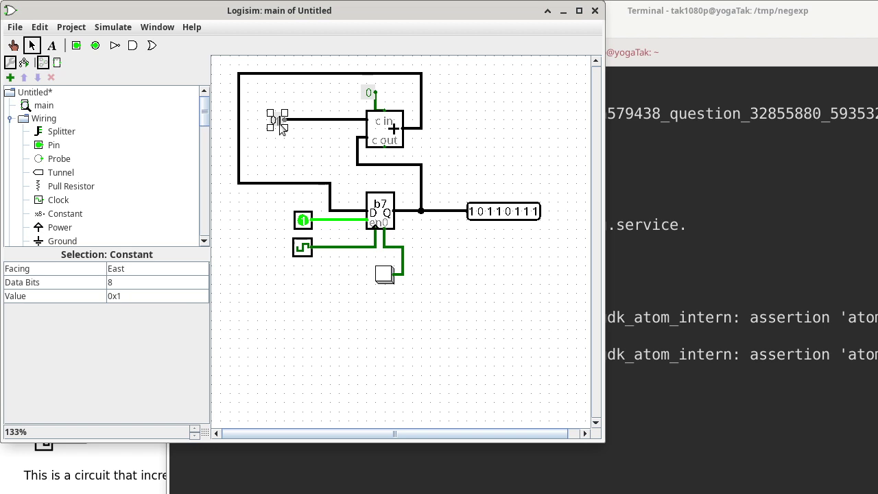
Change the adder's constant Value from 0x1 to 0x3
{"action": "left_click", "coordinate": [161, 295]}
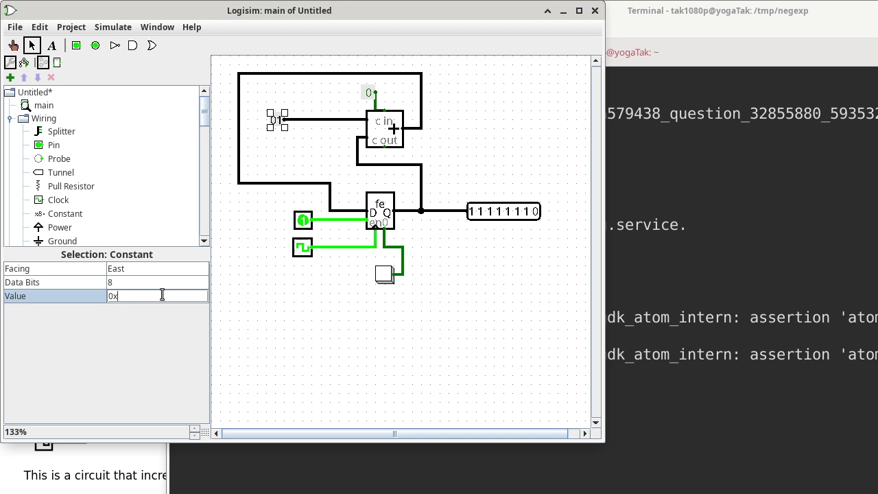
{"action": "key", "text": "BackSpace"}
{"action": "type", "text": "3"}
{"action": "key", "text": "Return"}
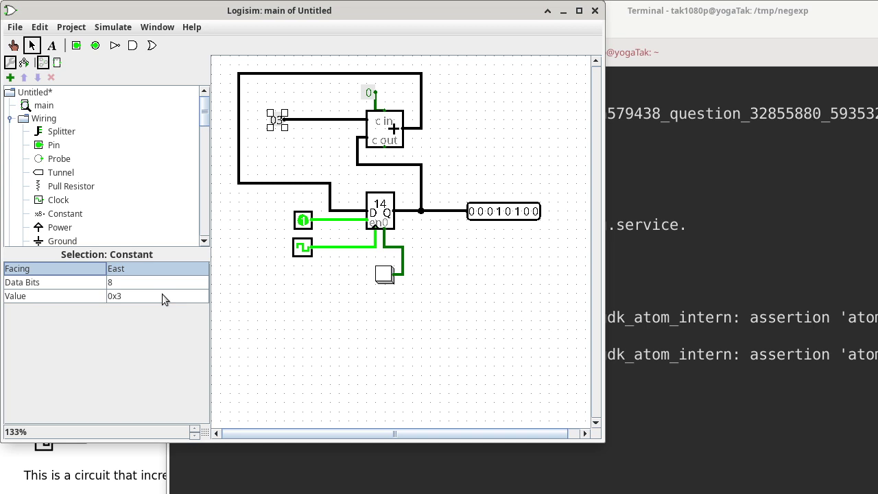
{"action": "left_click", "coordinate": [159, 293]}
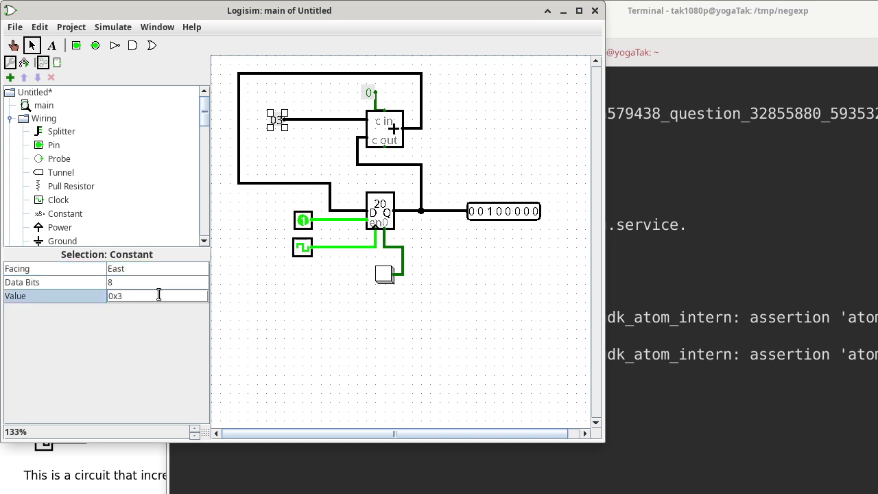
Replace the constant's value with 0x5 so the counter adds 5 per tick
{"action": "key", "text": "BackSpace"}
{"action": "type", "text": "5"}
{"action": "key", "text": "Return"}
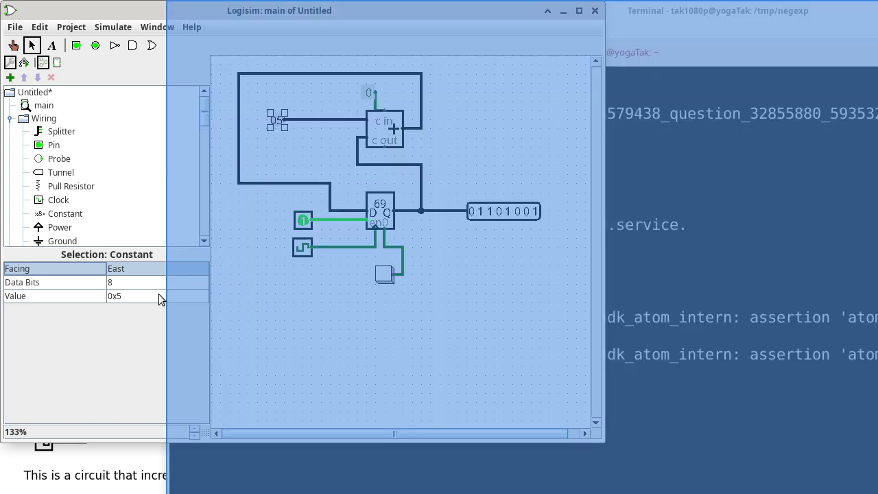
Switch to Firefox and Google 'ddr5 dimm' in a new tab
{"action": "key", "text": "alt+Tab"}
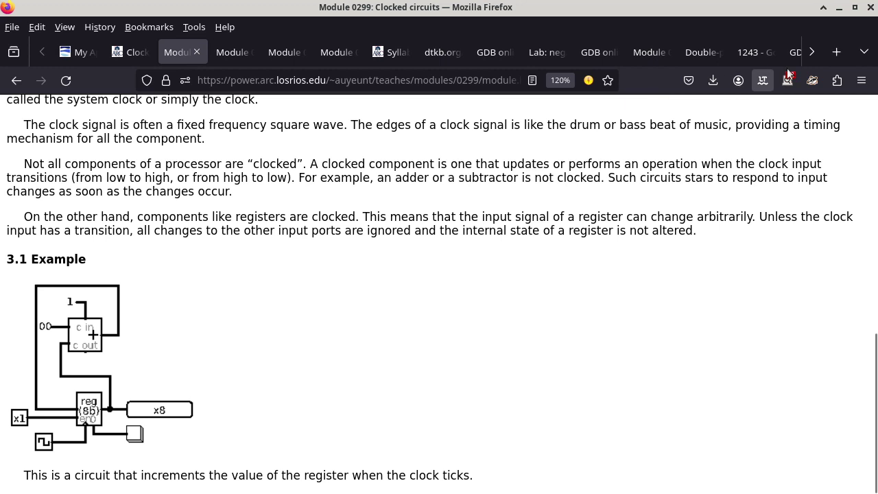
{"action": "left_click", "coordinate": [835, 53]}
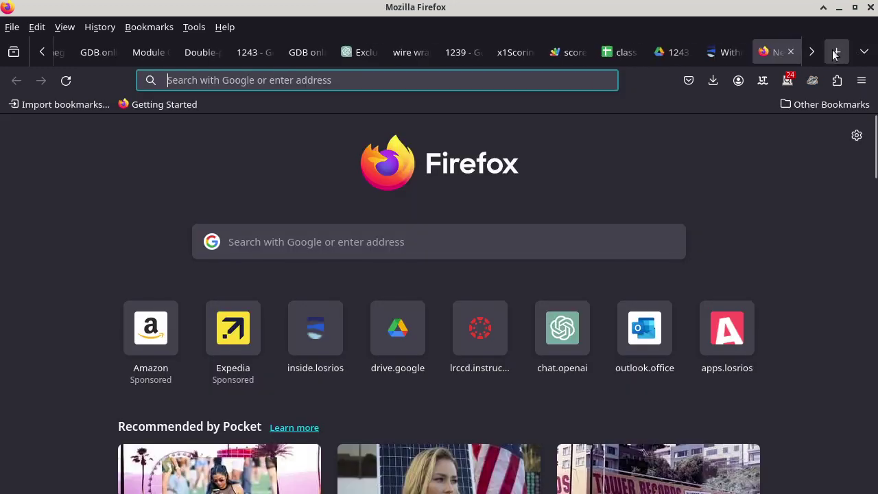
{"action": "type", "text": "ddr"}
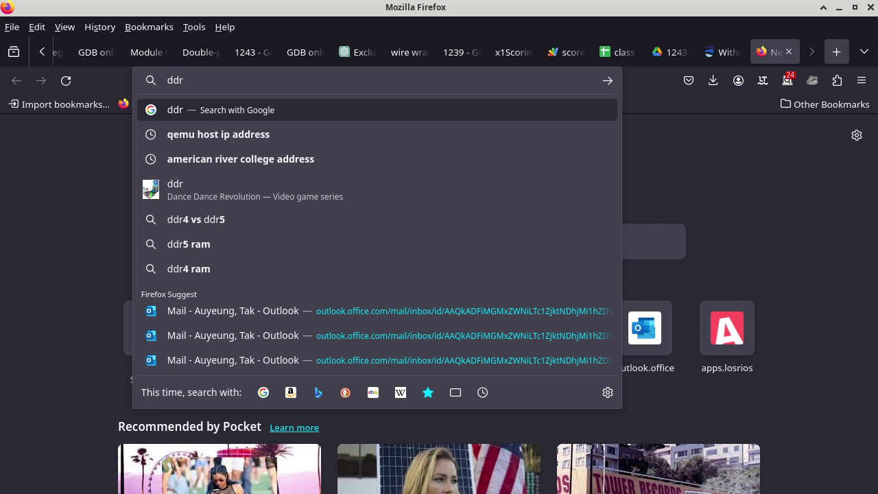
{"action": "type", "text": "5 "}
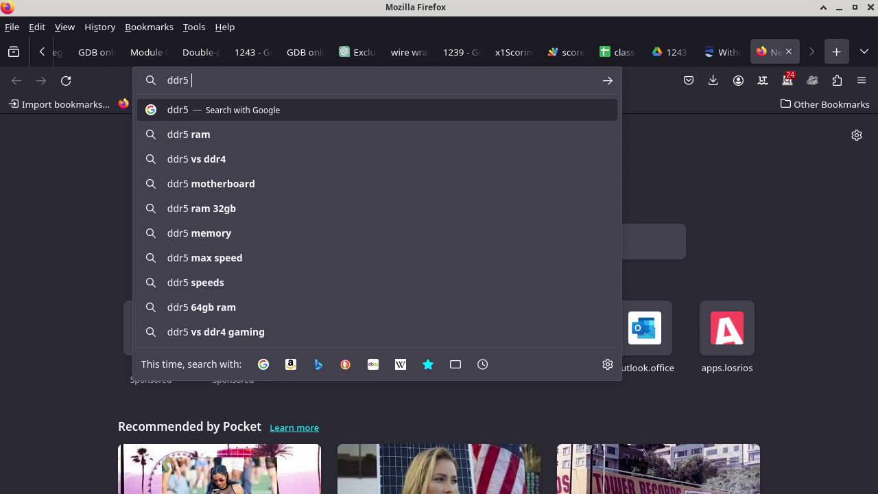
{"action": "type", "text": "dimm"}
{"action": "key", "text": "Return"}
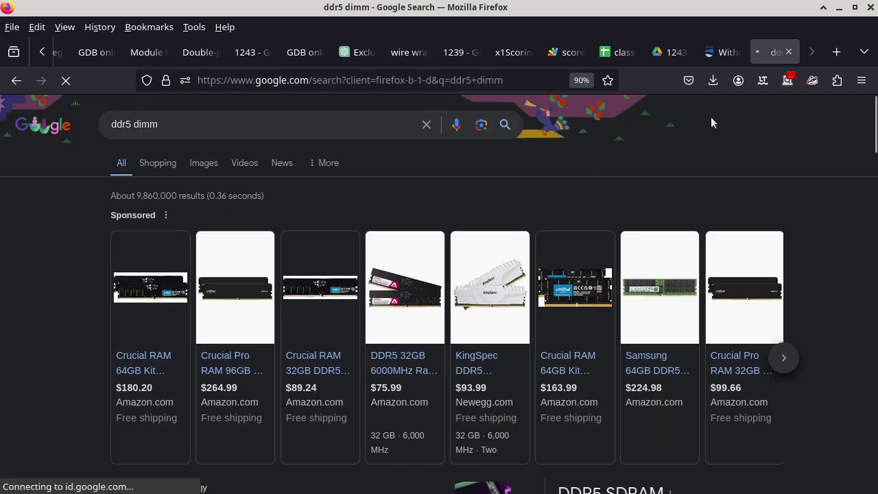
{"action": "left_click", "coordinate": [146, 355]}
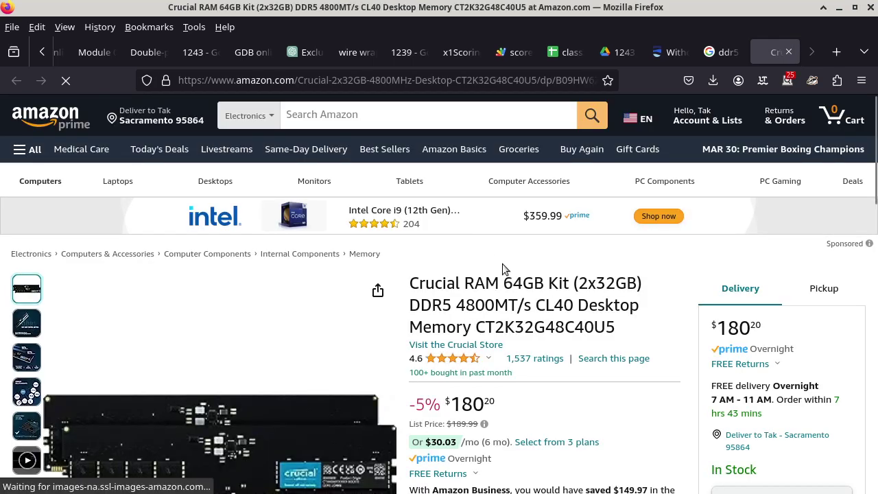
Scroll down the Crucial 64GB DDR5 4800MT/s kit's Amazon page to its product details
{"action": "scroll", "coordinate": [502, 268], "scroll_direction": "down", "scroll_amount": 2}
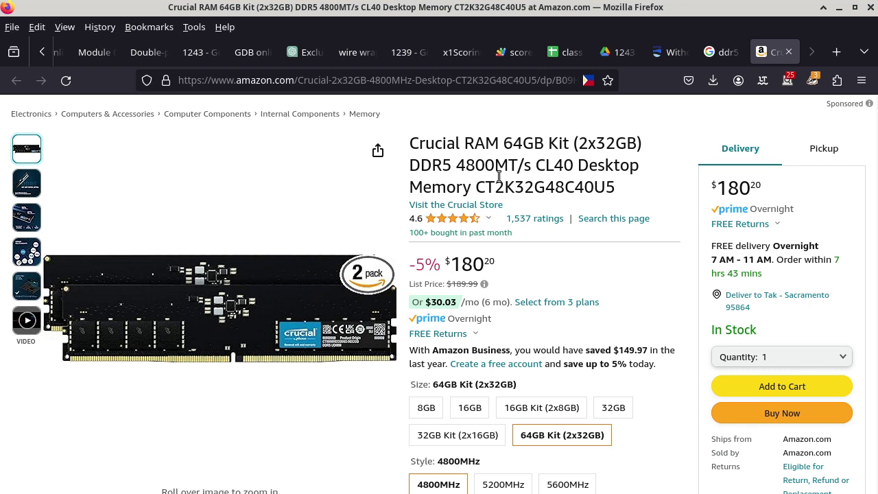
Search Wikipedia for 'ddr' and enlarge the Double data rate article's SDR/DDR/QDR diagram
{"action": "left_click", "coordinate": [834, 53]}
{"action": "type", "text": "wikipedia.org/"}
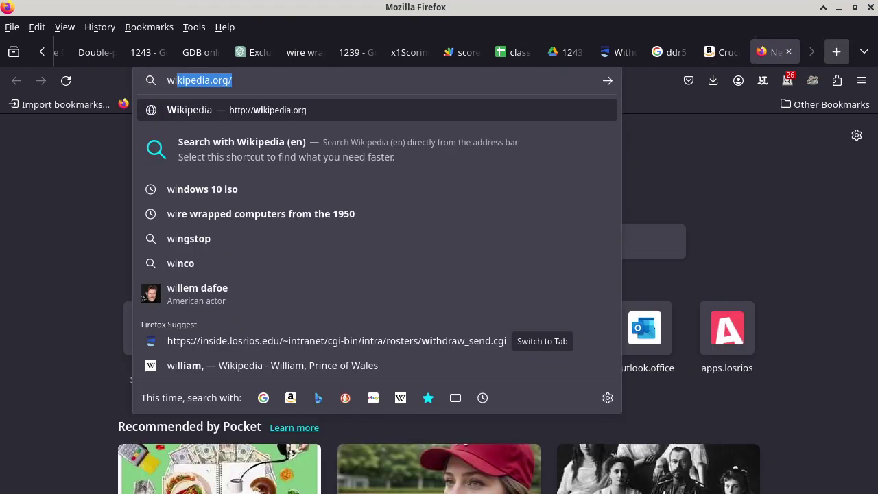
{"action": "key", "text": "Return"}
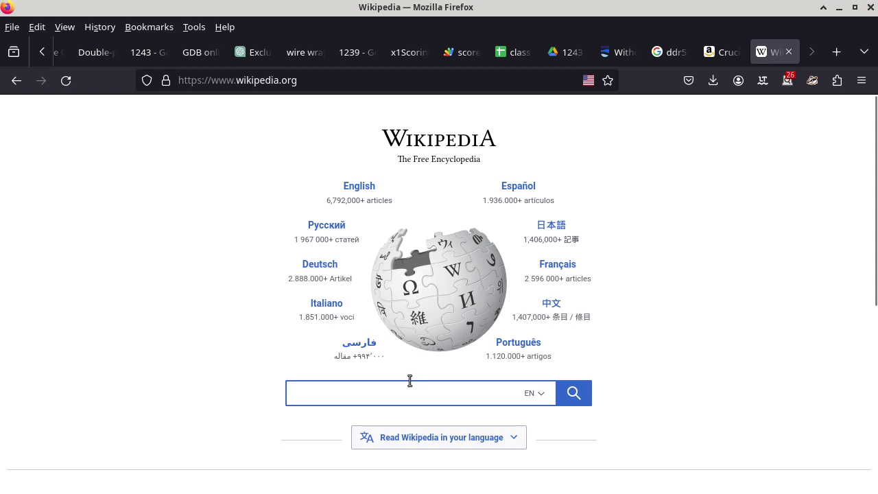
{"action": "type", "text": "ddr"}
{"action": "key", "text": "Return"}
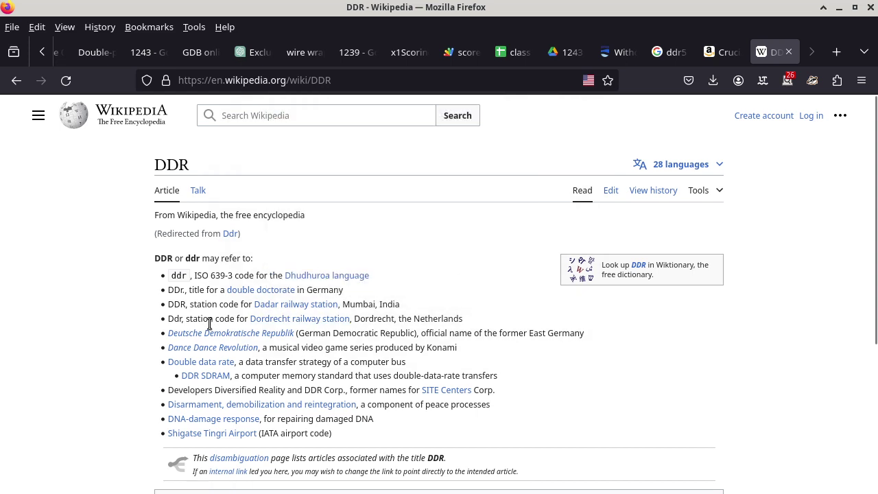
{"action": "left_click", "coordinate": [187, 364]}
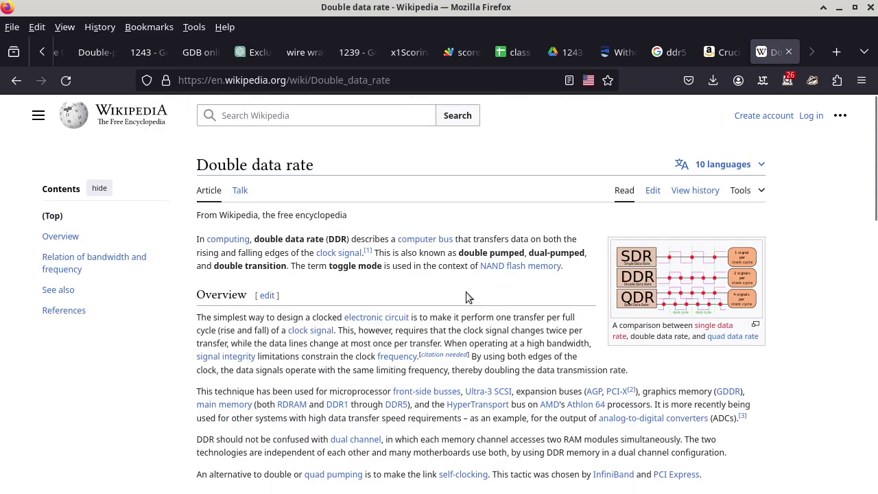
{"action": "left_click", "coordinate": [697, 286]}
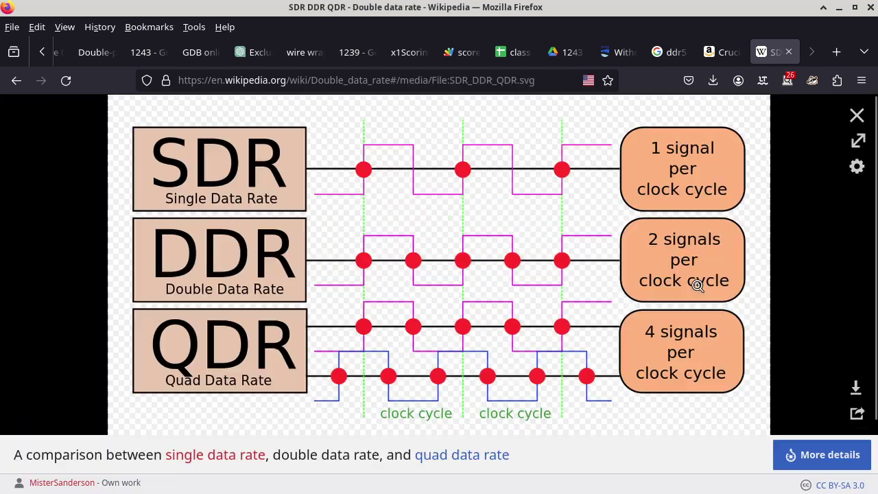
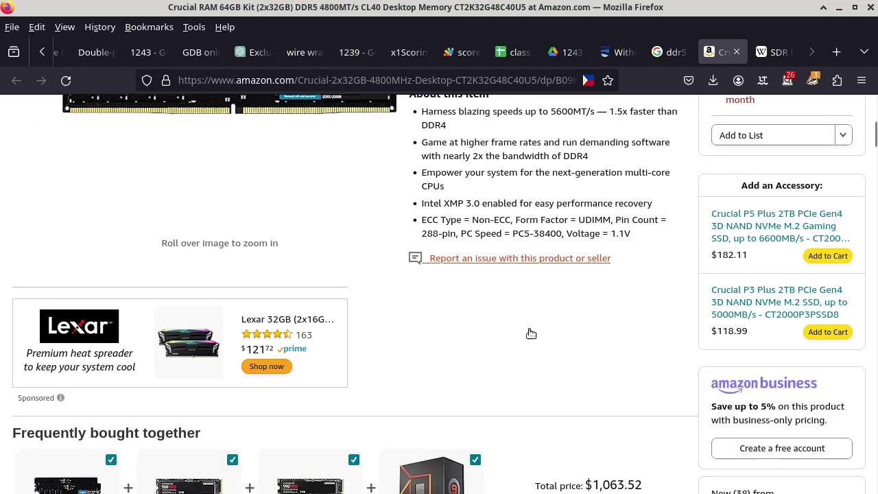
Scroll the Crucial DDR5 kit's product page and search it for 'latency'
{"action": "scroll", "coordinate": [530, 332], "scroll_direction": "down", "scroll_amount": 5}
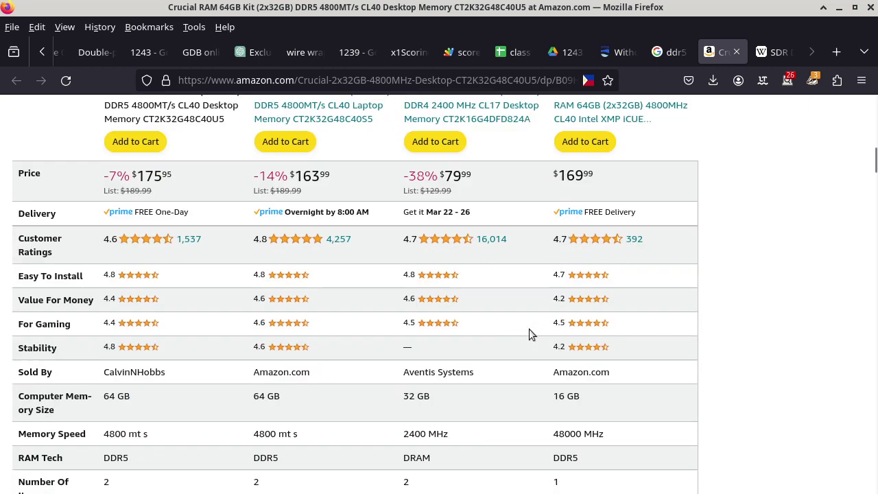
{"action": "scroll", "coordinate": [529, 333], "scroll_direction": "down", "scroll_amount": 8}
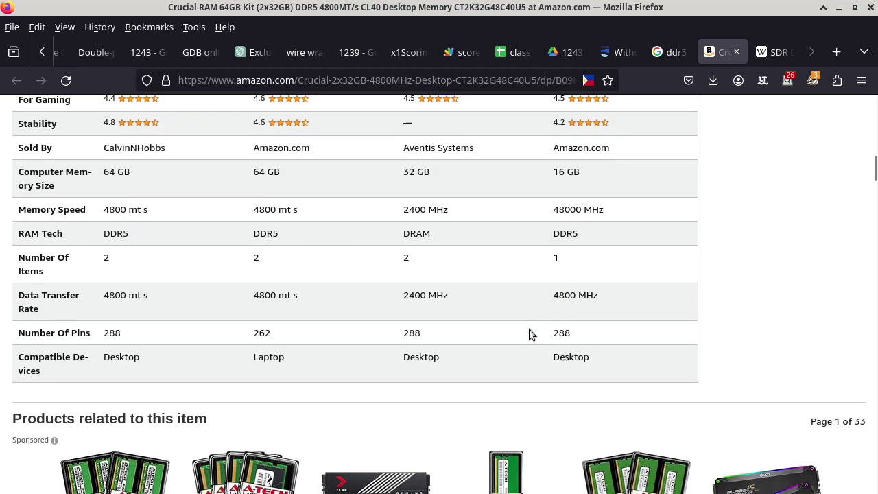
{"action": "scroll", "coordinate": [529, 332], "scroll_direction": "down", "scroll_amount": 10}
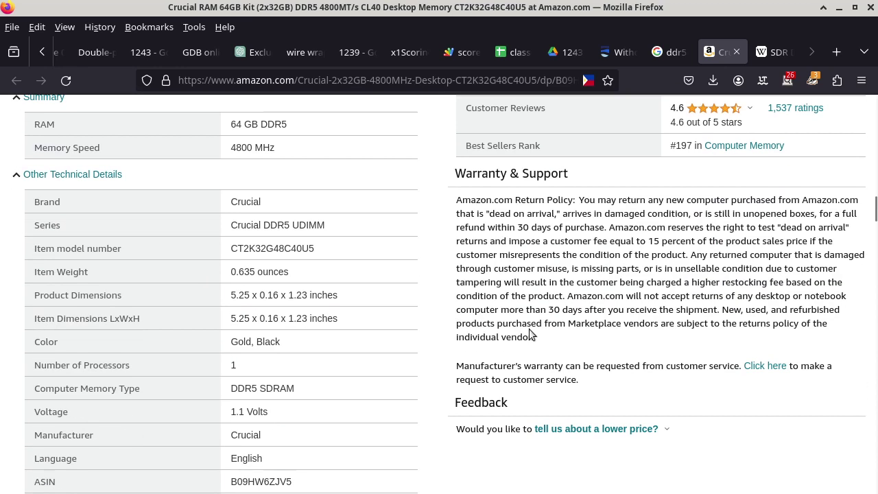
{"action": "scroll", "coordinate": [529, 331], "scroll_direction": "down", "scroll_amount": 3}
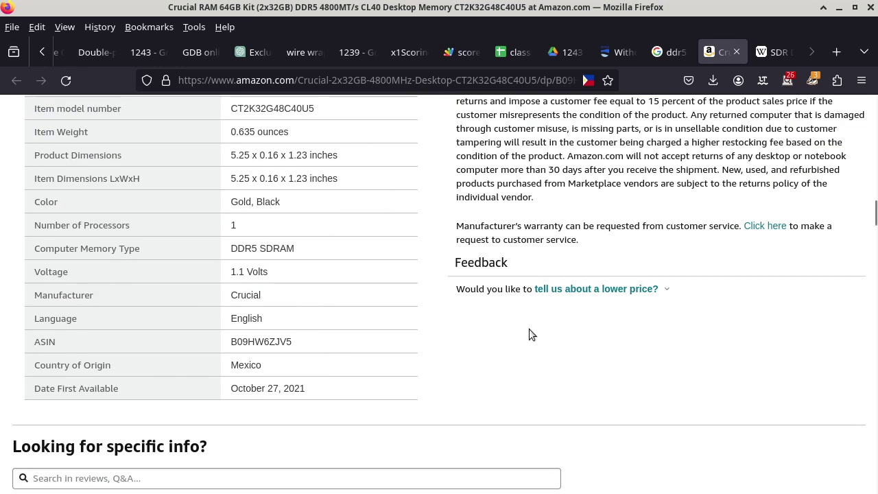
{"action": "scroll", "coordinate": [528, 332], "scroll_direction": "up", "scroll_amount": 3}
{"action": "key", "text": "ctrl+f"}
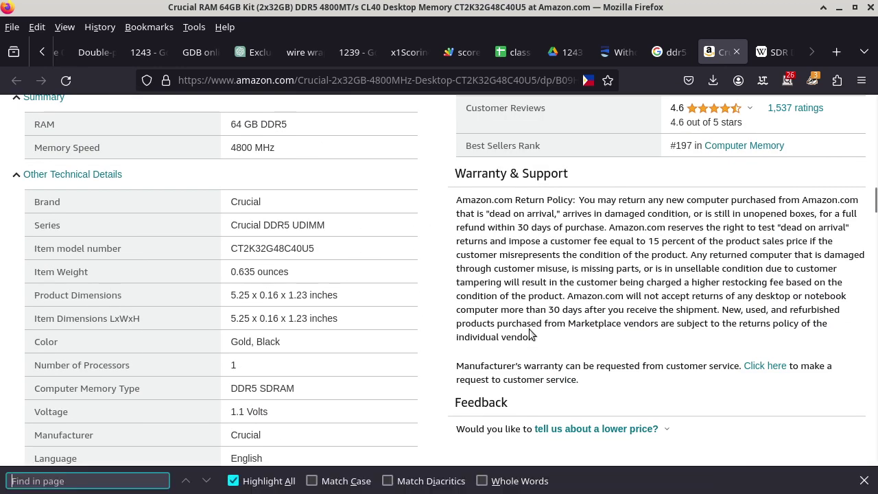
{"action": "type", "text": "latency"}
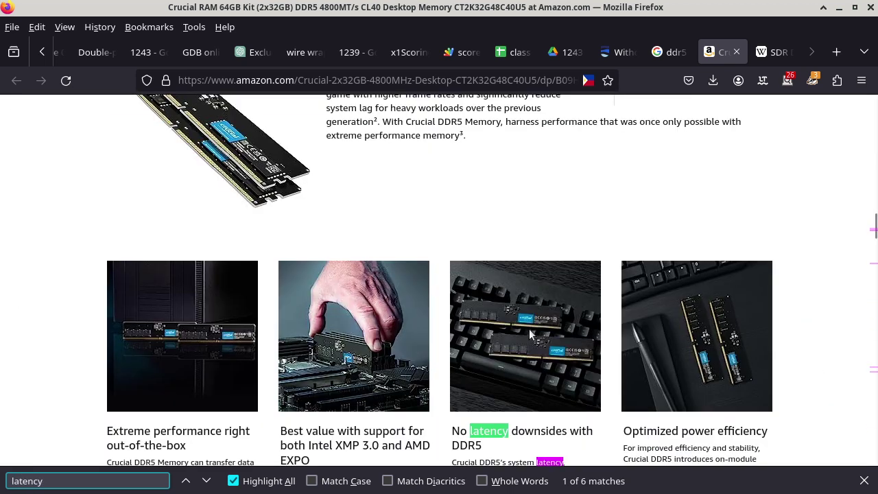
Scroll to the Product Description and highlight the CAS latency value 40
{"action": "scroll", "coordinate": [529, 332], "scroll_direction": "down", "scroll_amount": 4}
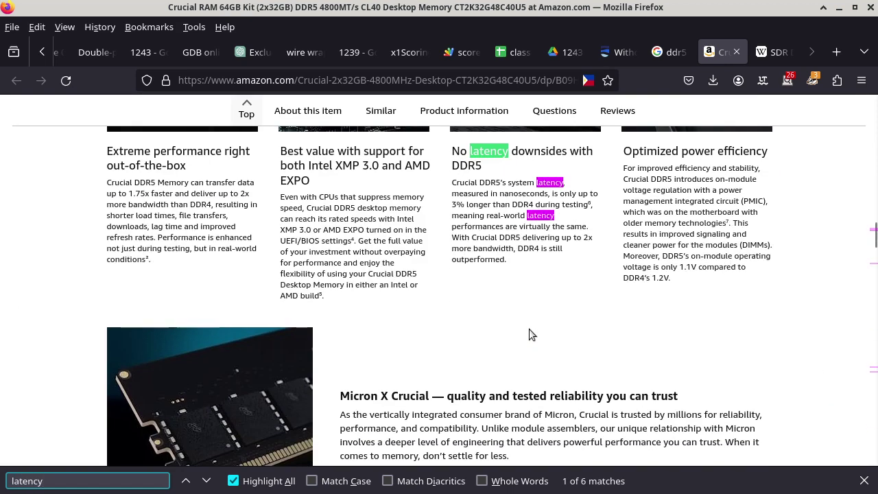
{"action": "scroll", "coordinate": [529, 329], "scroll_direction": "down", "scroll_amount": 1}
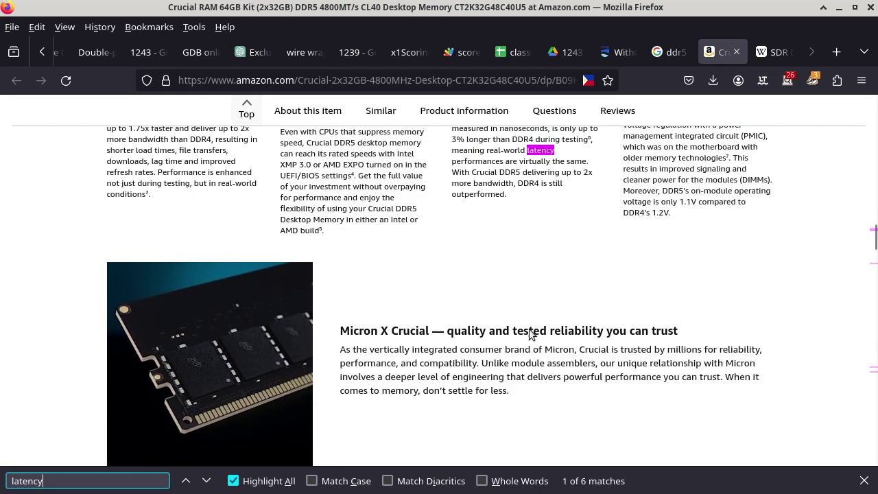
{"action": "scroll", "coordinate": [529, 329], "scroll_direction": "down", "scroll_amount": 1}
{"action": "scroll", "coordinate": [529, 329], "scroll_direction": "down", "scroll_amount": 4}
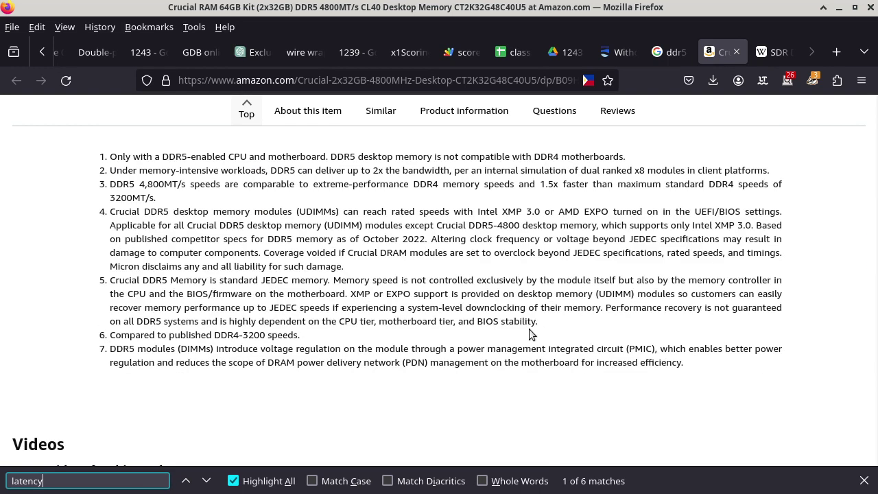
{"action": "scroll", "coordinate": [529, 328], "scroll_direction": "down", "scroll_amount": 7}
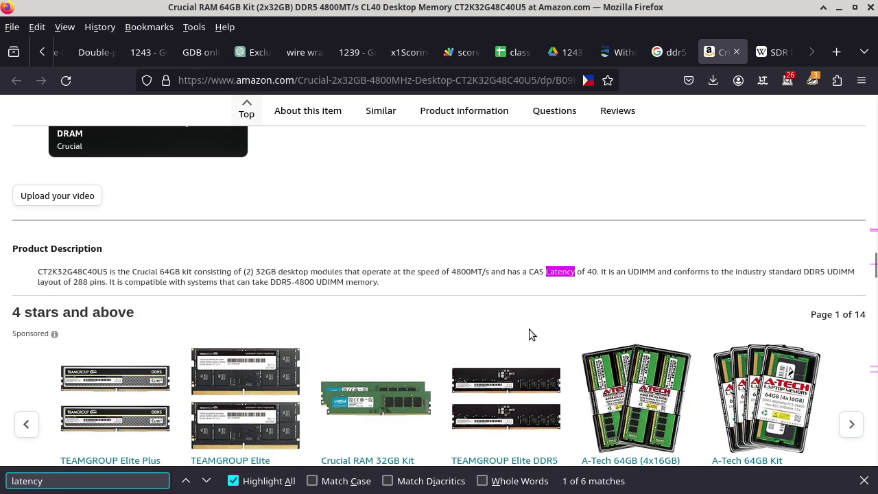
{"action": "left_click", "coordinate": [589, 271]}
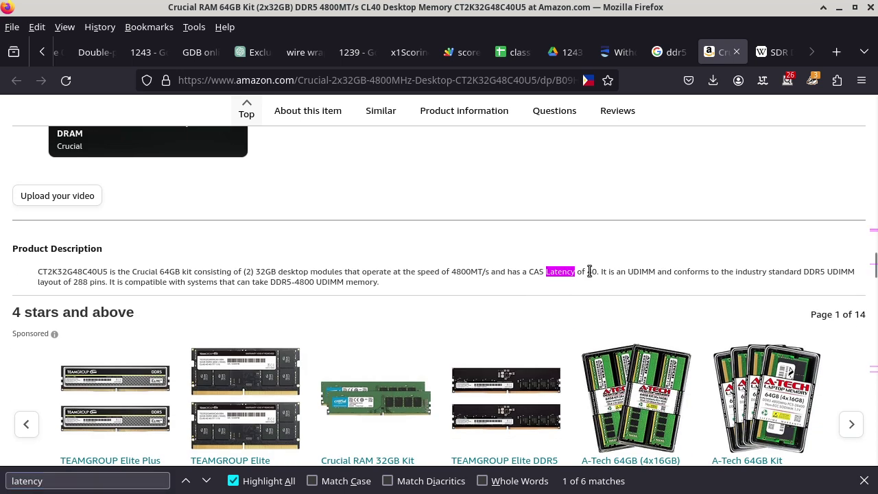
{"action": "left_click_drag", "start_coordinate": [587, 271], "coordinate": [600, 272]}
Search 'ddr cas' in a new tab, then view the Double data rate Wikipedia page
{"action": "left_click", "coordinate": [842, 59]}
{"action": "type", "text": "ddr cas"}
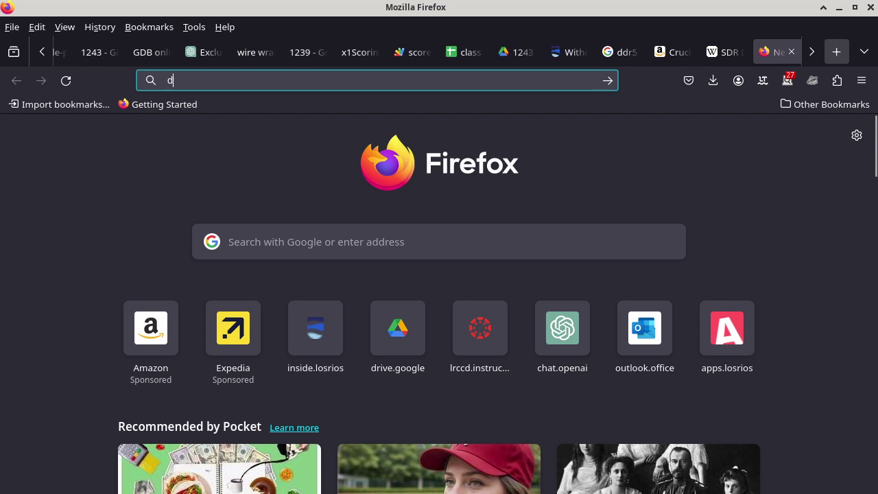
{"action": "key", "text": "Return"}
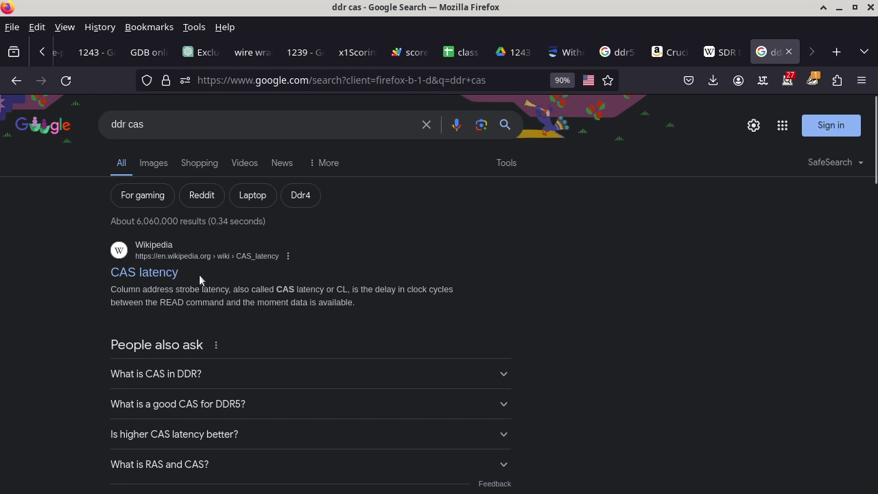
{"action": "left_click", "coordinate": [714, 54]}
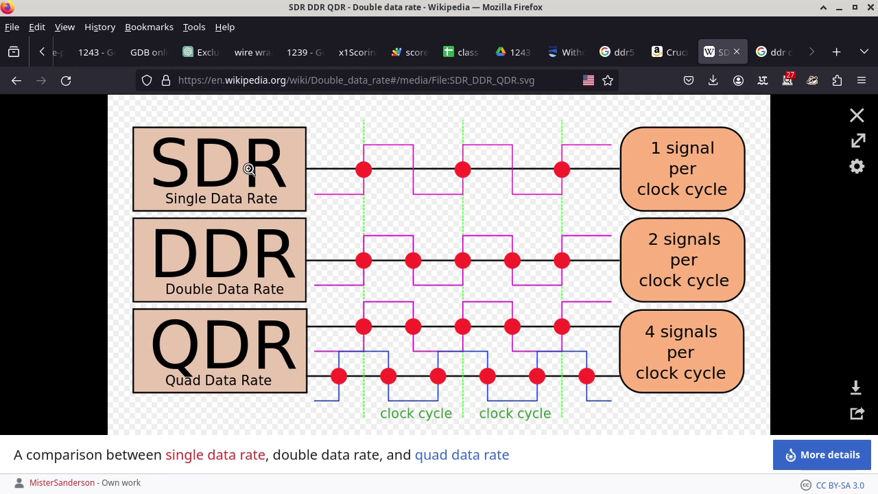
Return from the Wikipedia SDR/DDR/QDR diagram to the Logisim circuit window
{"action": "key", "text": "alt+Tab"}
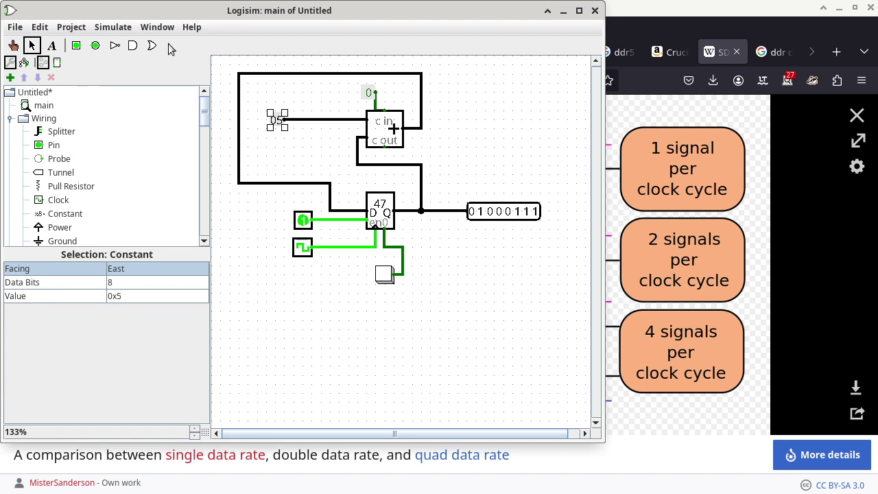
Add a new circuit named 'testRAM' through Project > Add Circuit
{"action": "left_click", "coordinate": [71, 27]}
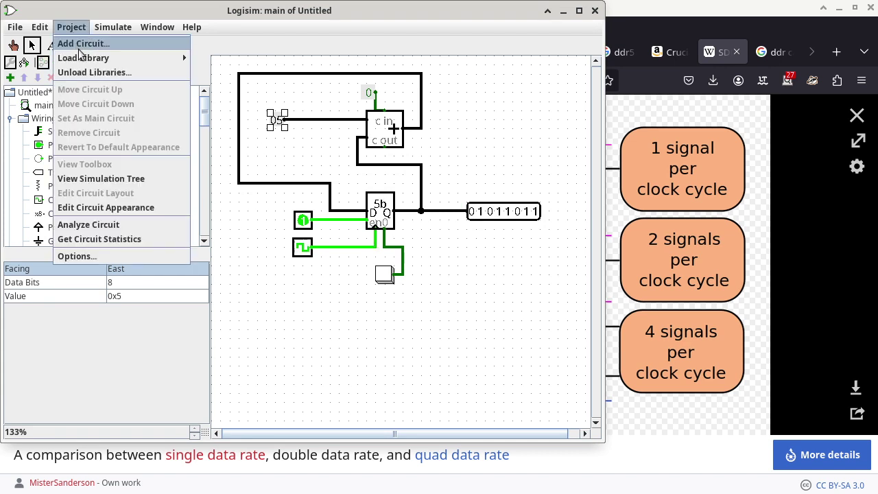
{"action": "left_click", "coordinate": [75, 43]}
{"action": "type", "text": "testRAM"}
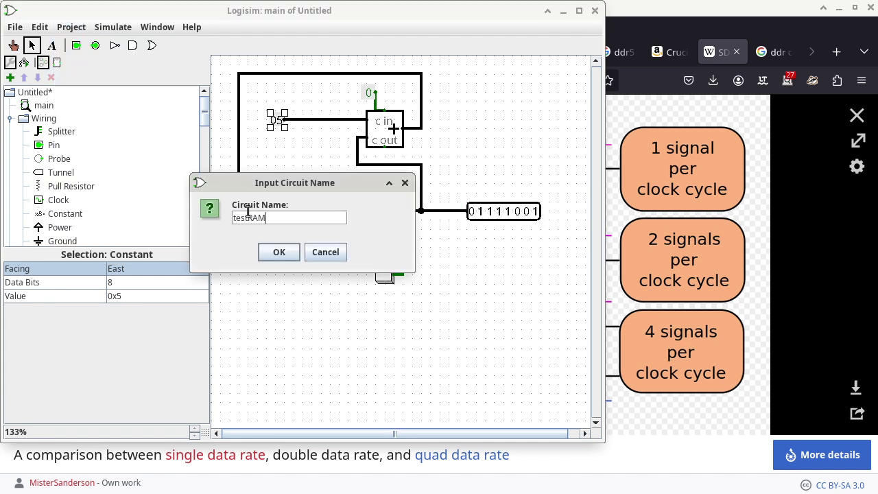
{"action": "key", "text": "Return"}
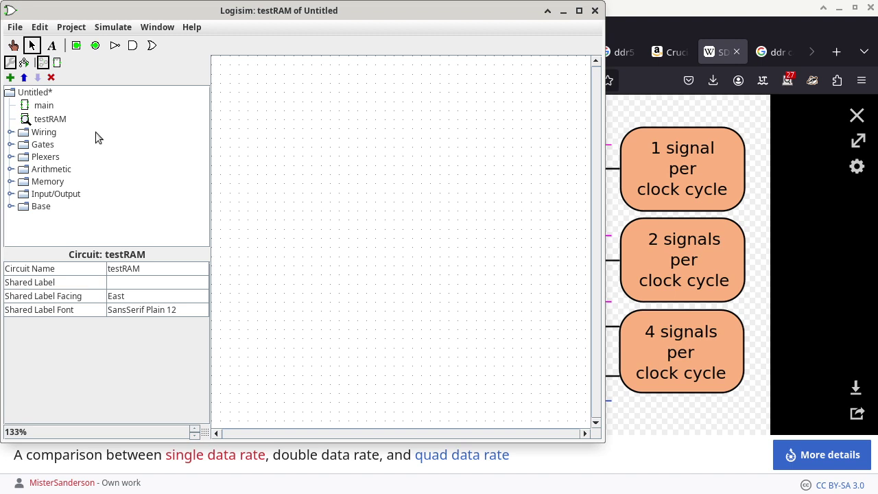
{"action": "double_click", "coordinate": [19, 183]}
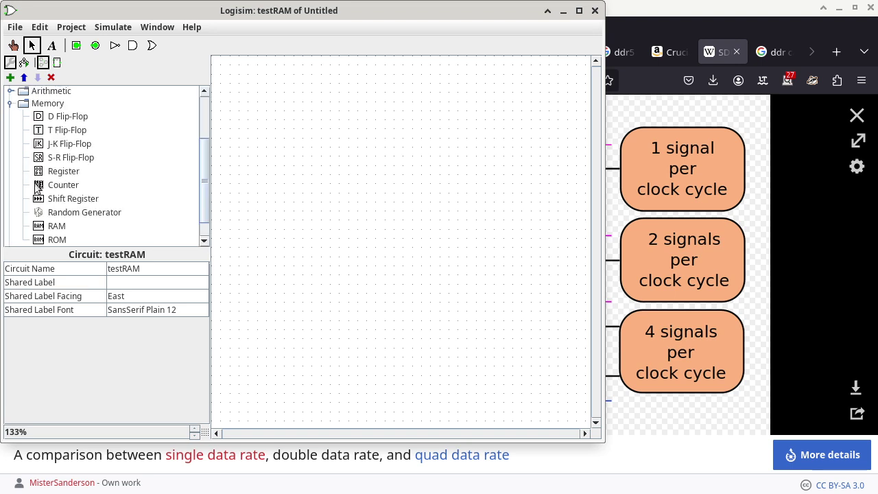
{"action": "left_click", "coordinate": [60, 228]}
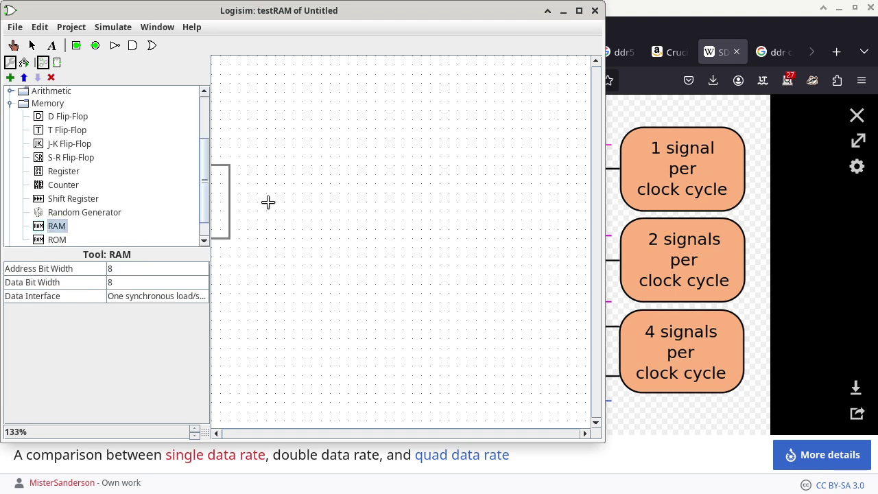
{"action": "left_click", "coordinate": [466, 176]}
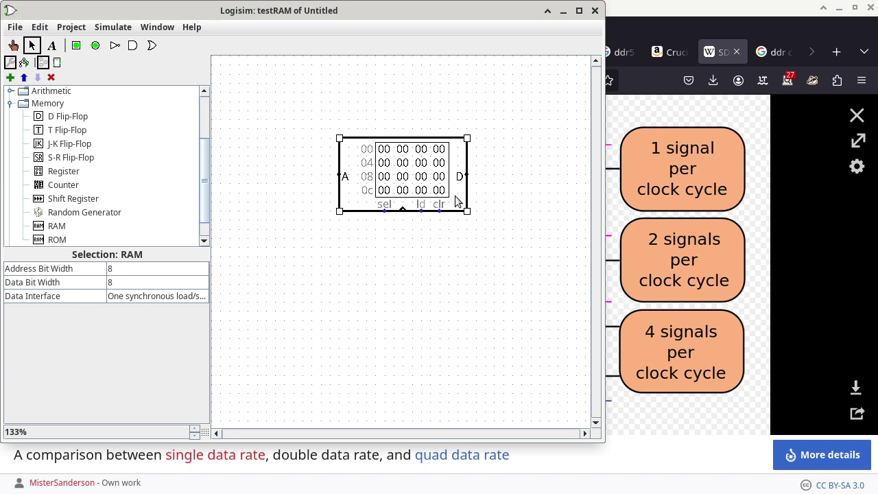
{"action": "mouse_move", "coordinate": [441, 215]}
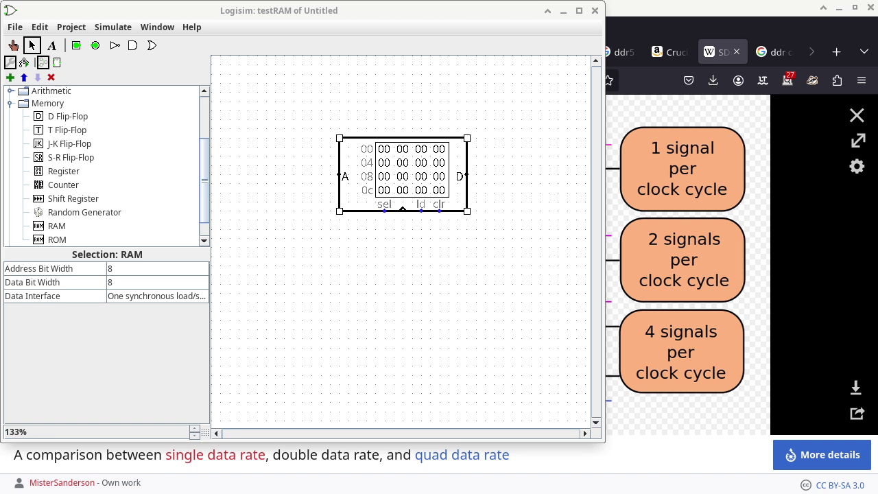
In Mousepad at the right, write 'D = *A // reading from RAM' and '*A = D // writing to RAM'
{"action": "key", "text": "alt+Tab"}
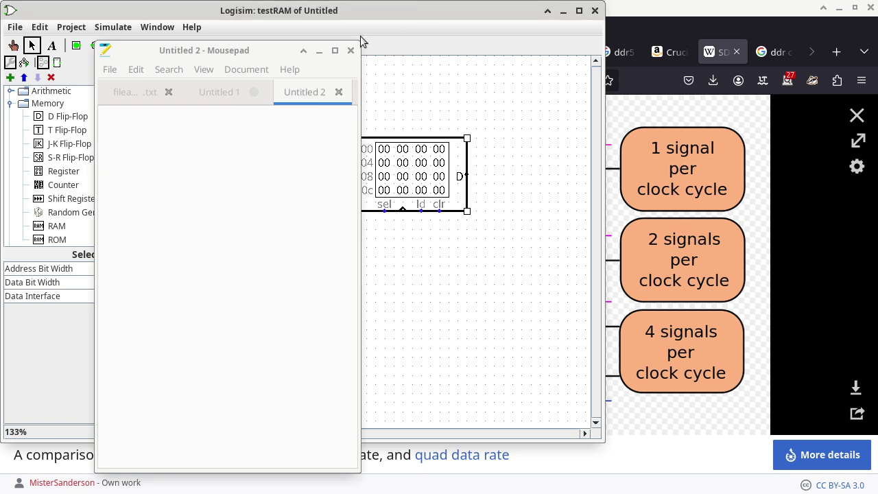
{"action": "left_click_drag", "start_coordinate": [258, 50], "coordinate": [742, 20]}
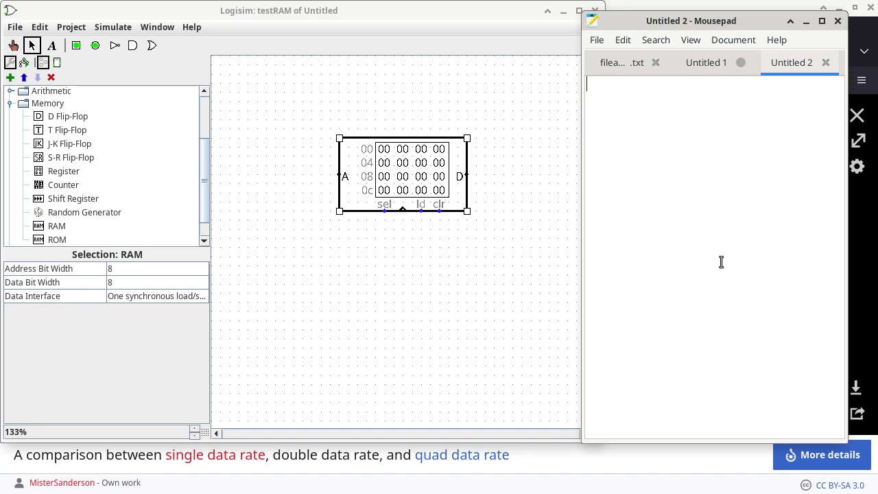
{"action": "type", "text": "D = *"}
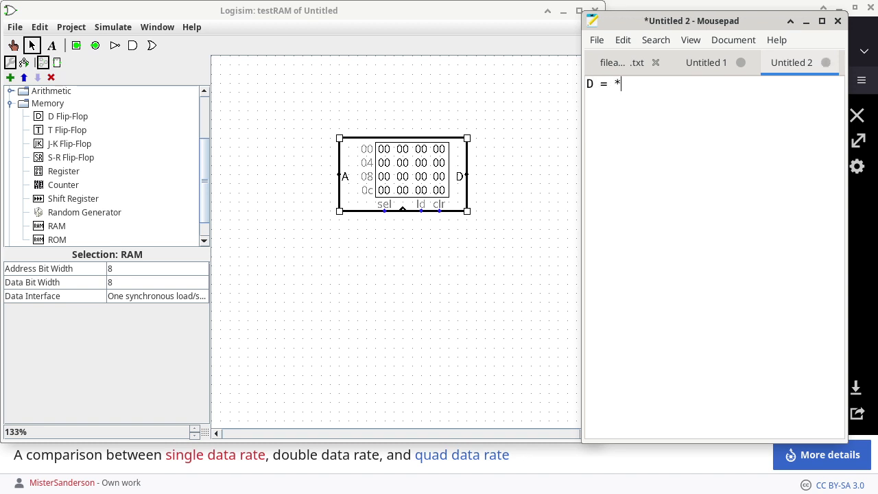
{"action": "type", "text": "A"}
{"action": "key", "text": "Return"}
{"action": "type", "text": "*A ="}
{"action": "type", "text": " D"}
{"action": "type", "text": " // reading"}
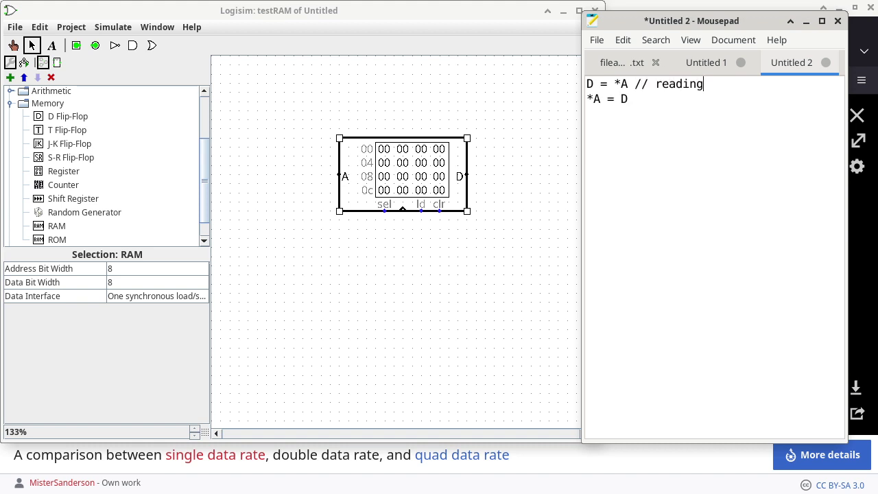
{"action": "key", "text": "BackSpace"}
{"action": "key", "text": "BackSpace"}
{"action": "key", "text": "BackSpace"}
{"action": "key", "text": "BackSpace"}
{"action": "type", "text": "ding from RAM"}
{"action": "left_click", "coordinate": [628, 99]}
{"action": "type", "text": "// writing to RAM"}
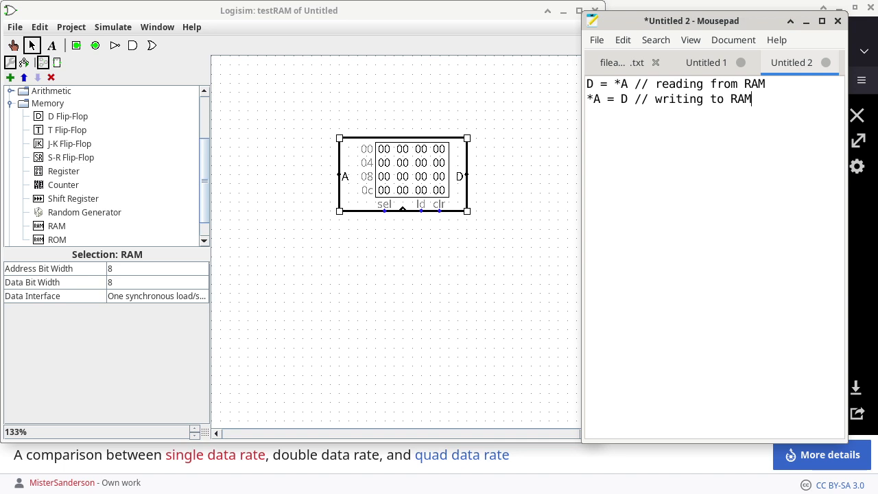
Append ', LD=1' to the reading-from-RAM line
{"action": "key", "text": "Up"}
{"action": "key", "text": "Left"}
{"action": "key", "text": "Left"}
{"action": "key", "text": "Left"}
{"action": "key", "text": "Left"}
{"action": "key", "text": "Left"}
{"action": "key", "text": "Left"}
{"action": "key", "text": "Left"}
{"action": "key", "text": "Left"}
{"action": "key", "text": "Left"}
{"action": "key", "text": "Left"}
{"action": "key", "text": "Left"}
{"action": "key", "text": "Left"}
{"action": "key", "text": "Left"}
{"action": "key", "text": "Left"}
{"action": "key", "text": "Left"}
{"action": "key", "text": "Left"}
{"action": "key", "text": "Left"}
{"action": "key", "text": "Left"}
{"action": "key", "text": "shift+Left"}
{"action": "key", "text": "Left"}
{"action": "key", "text": "Left"}
{"action": "key", "text": "shift+Right"}
{"action": "key", "text": "shift+Right"}
{"action": "key", "text": "Left"}
{"action": "key", "text": "Left"}
{"action": "key", "text": "Left"}
{"action": "key", "text": "Left"}
{"action": "key", "text": "shift+Left"}
{"action": "key", "text": "Right"}
{"action": "key", "text": "Right"}
{"action": "key", "text": "Right"}
{"action": "key", "text": "Right"}
{"action": "key", "text": "Right"}
{"action": "key", "text": "Right"}
{"action": "key", "text": "Right"}
{"action": "key", "text": "Right"}
{"action": "key", "text": "Right"}
{"action": "key", "text": "Right"}
{"action": "key", "text": "Right"}
{"action": "key", "text": "Right"}
{"action": "key", "text": "Right"}
{"action": "key", "text": "Right"}
{"action": "key", "text": "Right"}
{"action": "key", "text": "Right"}
{"action": "key", "text": "Right"}
{"action": "key", "text": "Right"}
{"action": "key", "text": "Right"}
{"action": "key", "text": "Right"}
{"action": "key", "text": "Right"}
{"action": "key", "text": "Right"}
{"action": "key", "text": "Right"}
{"action": "key", "text": "Right"}
{"action": "key", "text": "Right"}
{"action": "type", "text": ", LD=1"}
Append ', LD=0' to the writing-to-RAM line
{"action": "left_click", "coordinate": [751, 99]}
{"action": "type", "text": ", LD=0"}
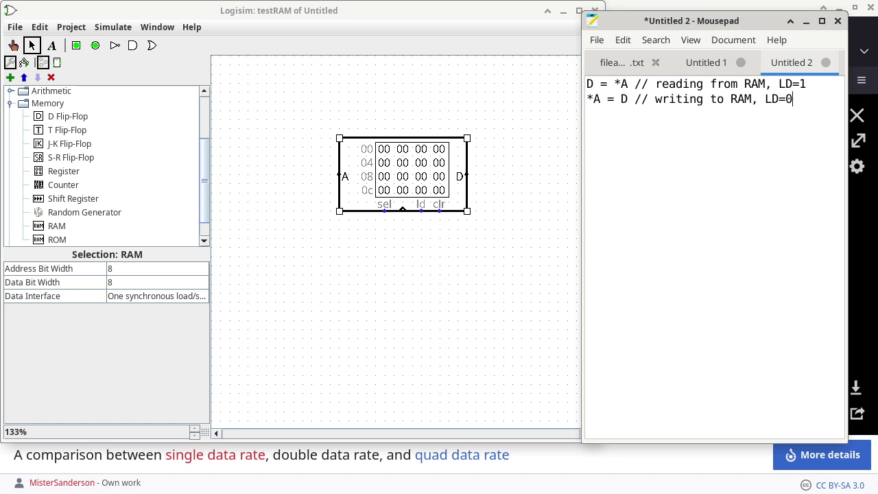
{"action": "key", "text": "Left"}
{"action": "key", "text": "Left"}
{"action": "key", "text": "Left"}
{"action": "key", "text": "Left"}
{"action": "key", "text": "Left"}
{"action": "key", "text": "Left"}
{"action": "key", "text": "Left"}
{"action": "key", "text": "Left"}
{"action": "key", "text": "Left"}
{"action": "key", "text": "Left"}
{"action": "key", "text": "Left"}
{"action": "key", "text": "Left"}
{"action": "key", "text": "Left"}
{"action": "key", "text": "Left"}
{"action": "key", "text": "Left"}
{"action": "key", "text": "Left"}
{"action": "key", "text": "Left"}
{"action": "key", "text": "Left"}
{"action": "key", "text": "Left"}
{"action": "key", "text": "Left"}
{"action": "key", "text": "Left"}
{"action": "key", "text": "Left"}
{"action": "key", "text": "Left"}
{"action": "key", "text": "Left"}
{"action": "key", "text": "shift+Left"}
{"action": "key", "text": "Left"}
{"action": "key", "text": "Left"}
{"action": "key", "text": "Left"}
{"action": "key", "text": "Left"}
{"action": "key", "text": "shift+Left"}
{"action": "key", "text": "shift+Left"}
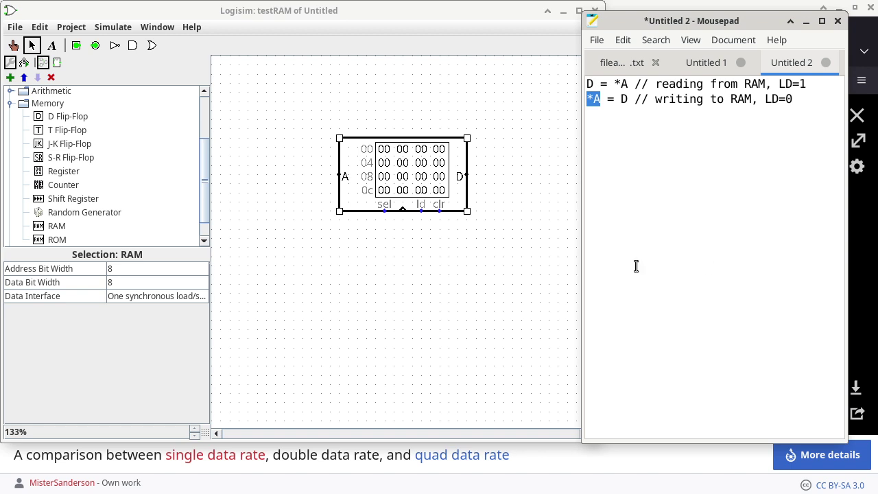
Open the RAM's contents in the Hex Editor beside the circuit, showing all 00 bytes
{"action": "left_click", "coordinate": [402, 162]}
{"action": "right_click", "coordinate": [404, 164]}
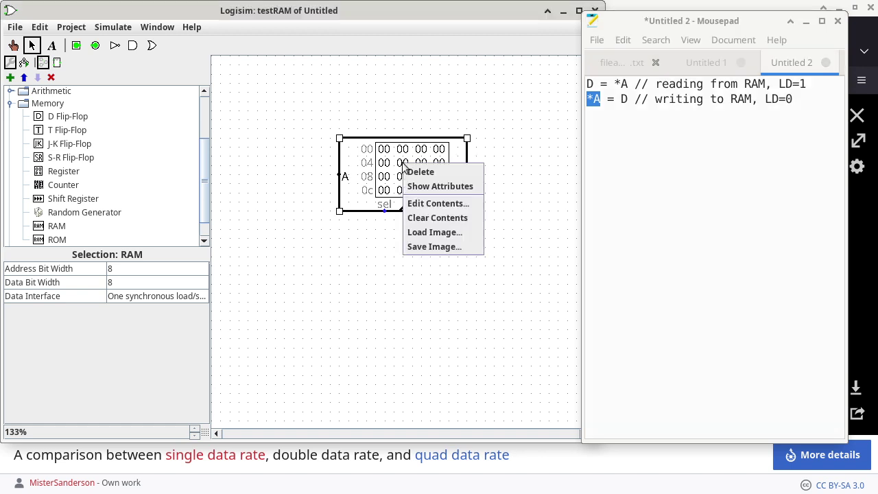
{"action": "left_click", "coordinate": [420, 203]}
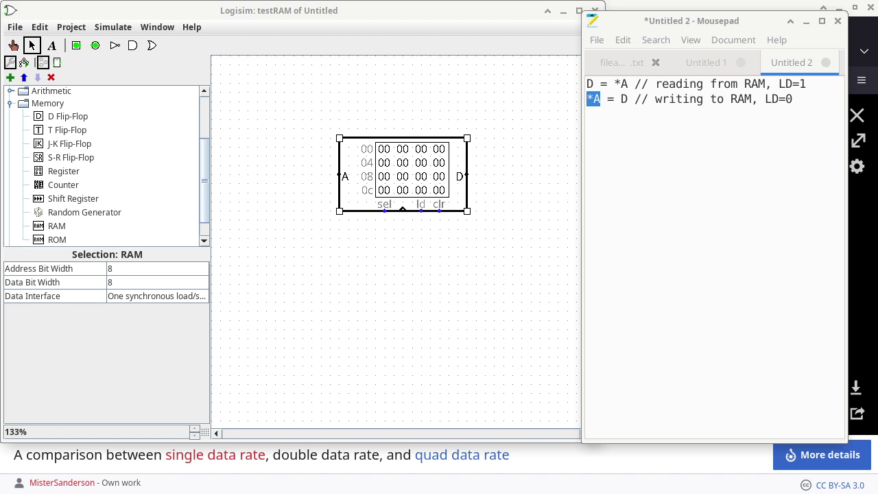
{"action": "left_click_drag", "start_coordinate": [601, 147], "coordinate": [760, 174]}
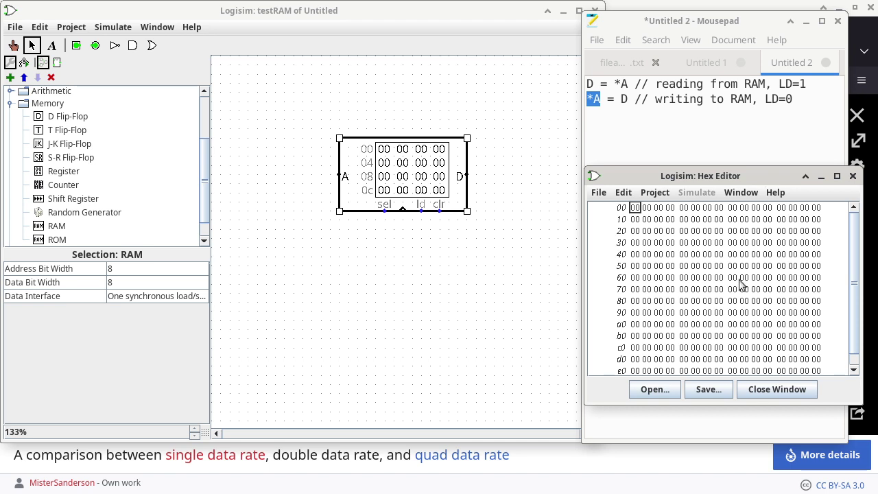
{"action": "left_click", "coordinate": [708, 278]}
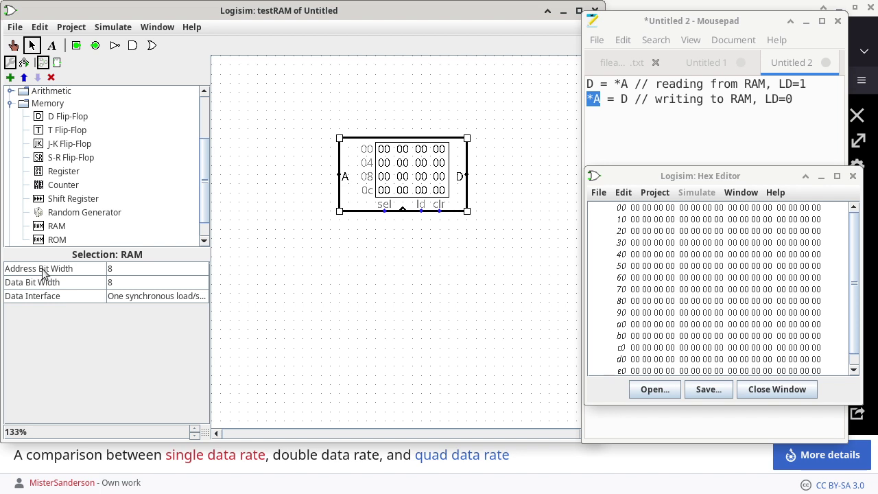
Set the RAM's Address Bit Width to 4, leaving 16 bytes in the Hex Editor
{"action": "left_click", "coordinate": [139, 268]}
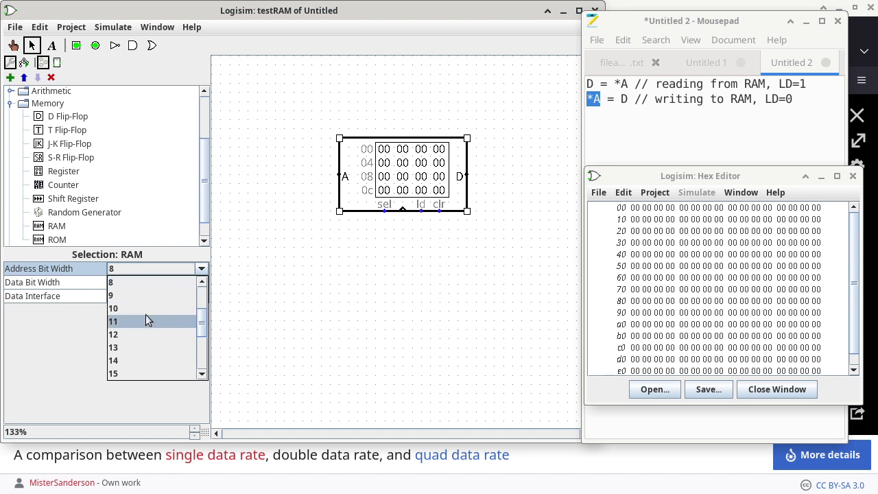
{"action": "scroll", "coordinate": [145, 314], "scroll_direction": "up", "scroll_amount": 2}
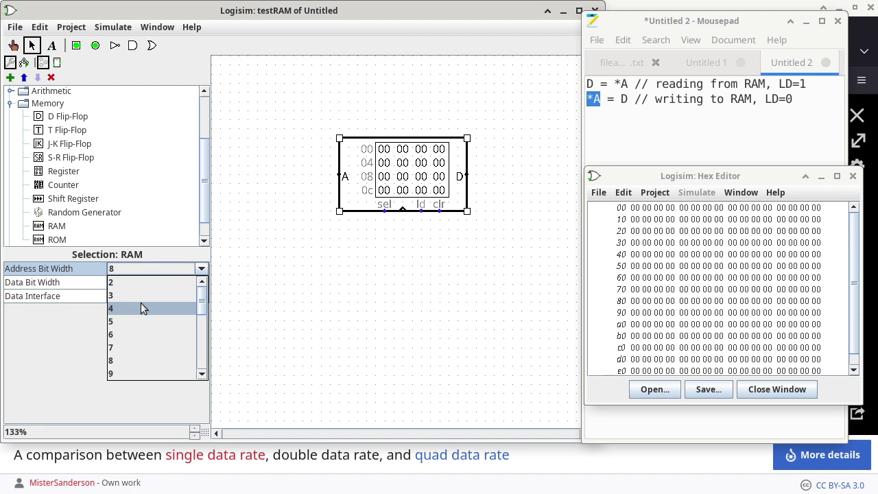
{"action": "left_click", "coordinate": [141, 308]}
{"action": "left_click", "coordinate": [596, 317]}
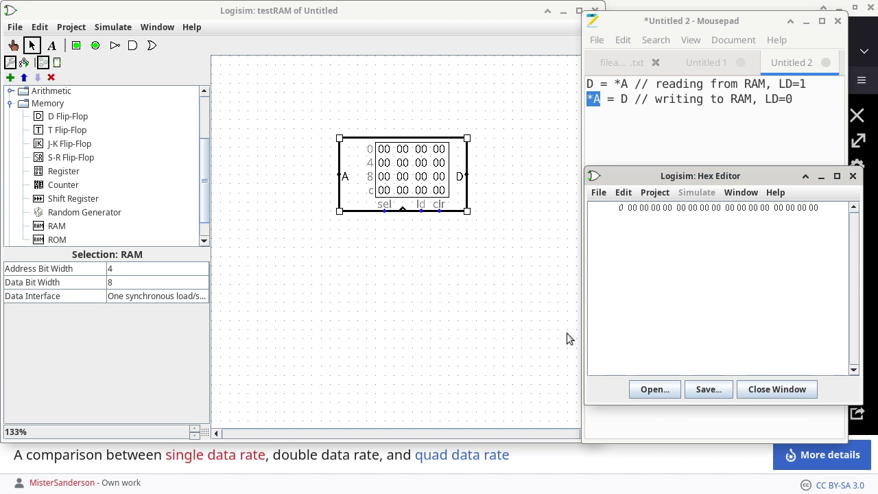
Set the RAM's Data Bit Width to 12 so every word reads 000
{"action": "left_click", "coordinate": [202, 285]}
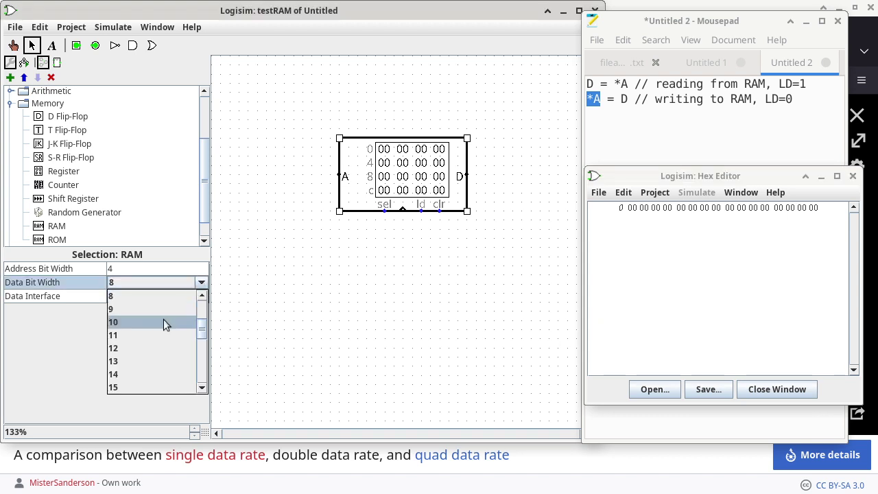
{"action": "left_click", "coordinate": [151, 346]}
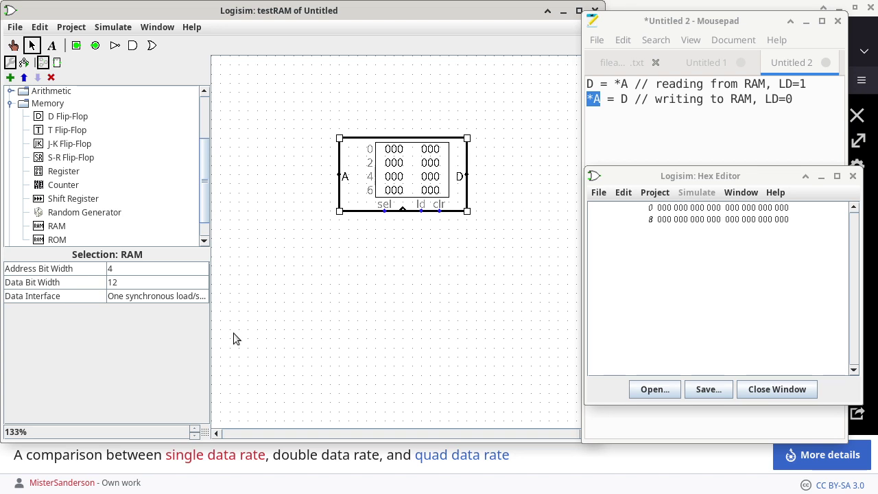
Place a 4-bit input pin left of the RAM and wire it to address input A
{"action": "left_click", "coordinate": [76, 45]}
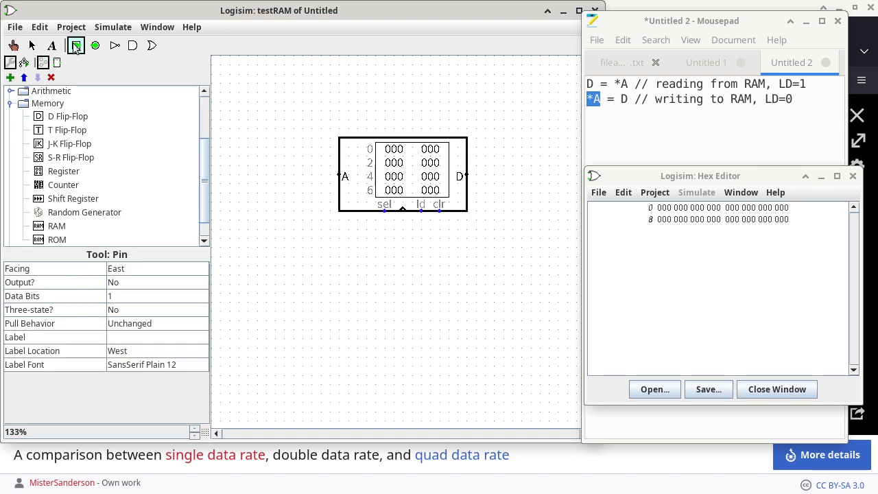
{"action": "left_click", "coordinate": [259, 175]}
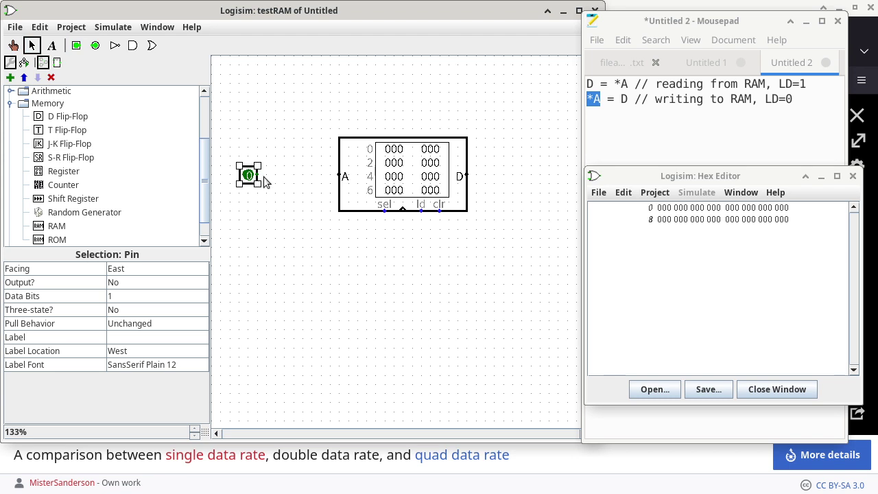
{"action": "left_click", "coordinate": [182, 295]}
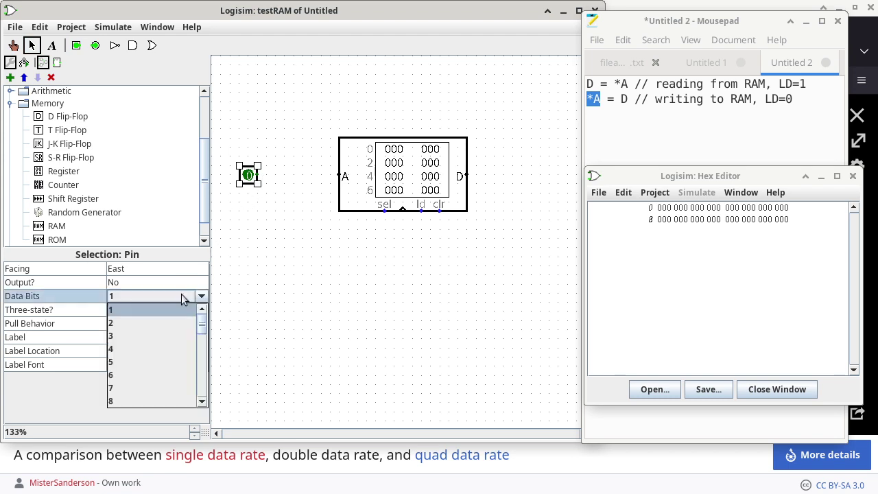
{"action": "left_click", "coordinate": [177, 347]}
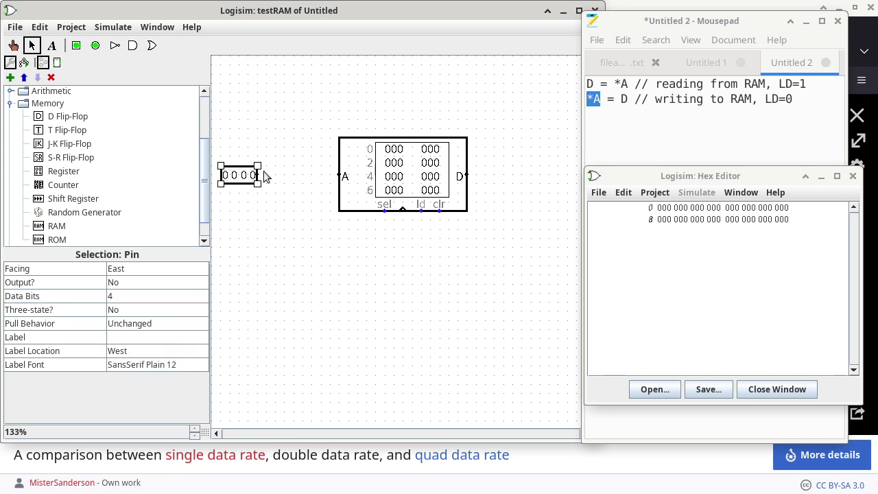
{"action": "left_click_drag", "start_coordinate": [258, 177], "coordinate": [339, 177]}
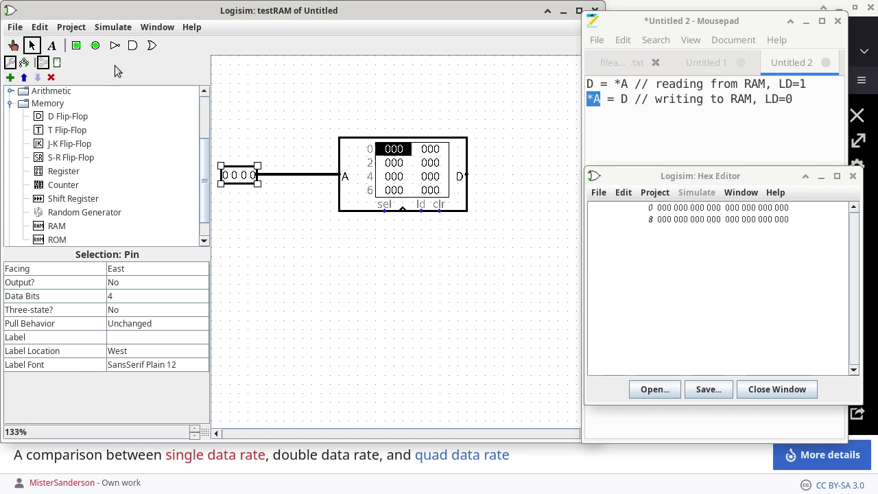
{"action": "left_click", "coordinate": [77, 45]}
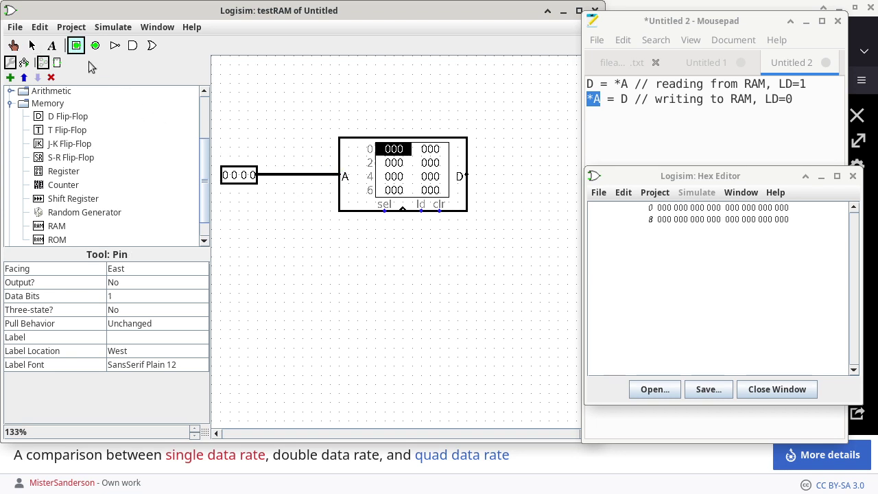
Place two 1-bit input pins below the RAM and wire them to its sel and clock inputs
{"action": "left_click", "coordinate": [317, 232]}
{"action": "left_click_drag", "start_coordinate": [323, 230], "coordinate": [385, 211]}
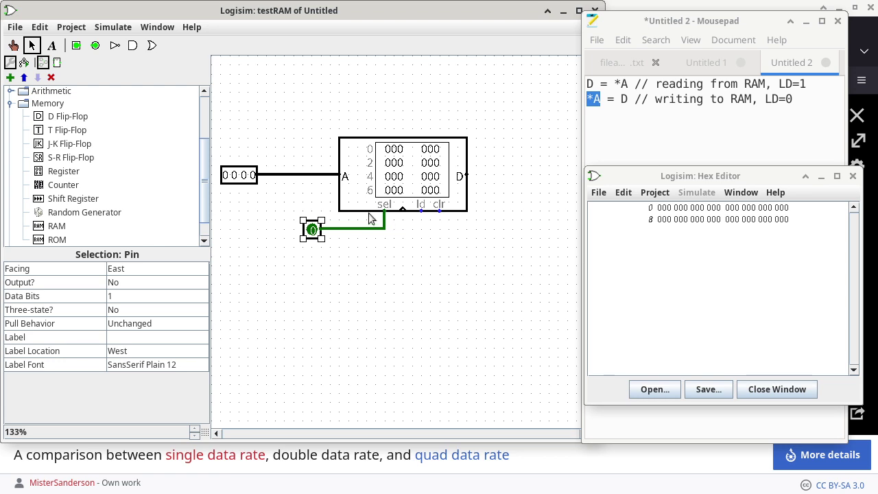
{"action": "left_click", "coordinate": [76, 46]}
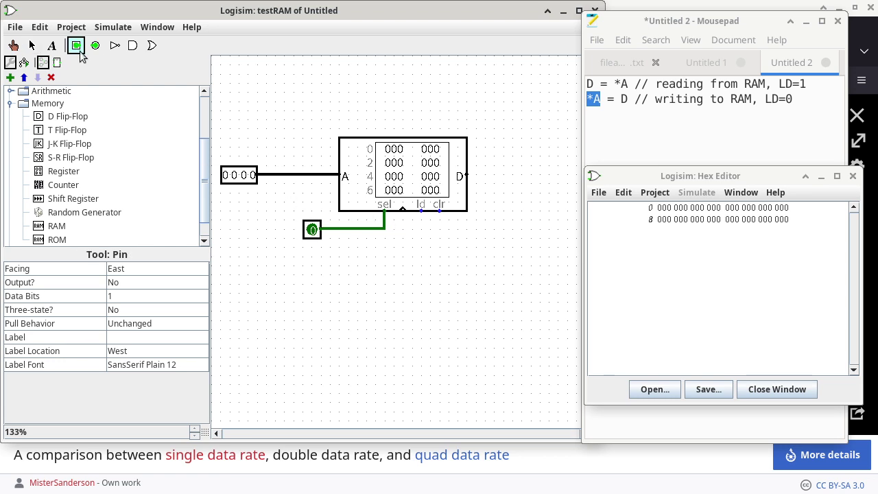
{"action": "left_click", "coordinate": [322, 257]}
{"action": "left_click_drag", "start_coordinate": [322, 257], "coordinate": [408, 217]}
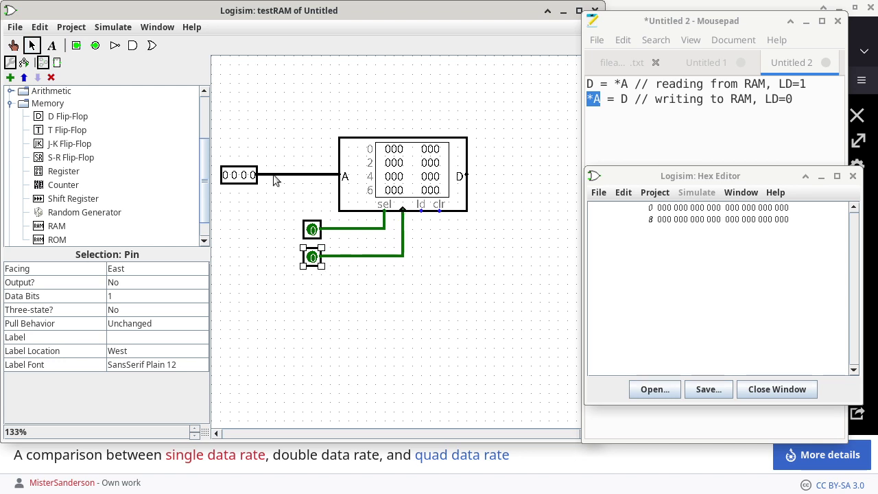
Place two more 1-bit input pins below them, wired to the RAM's ld and clr inputs
{"action": "left_click", "coordinate": [76, 45]}
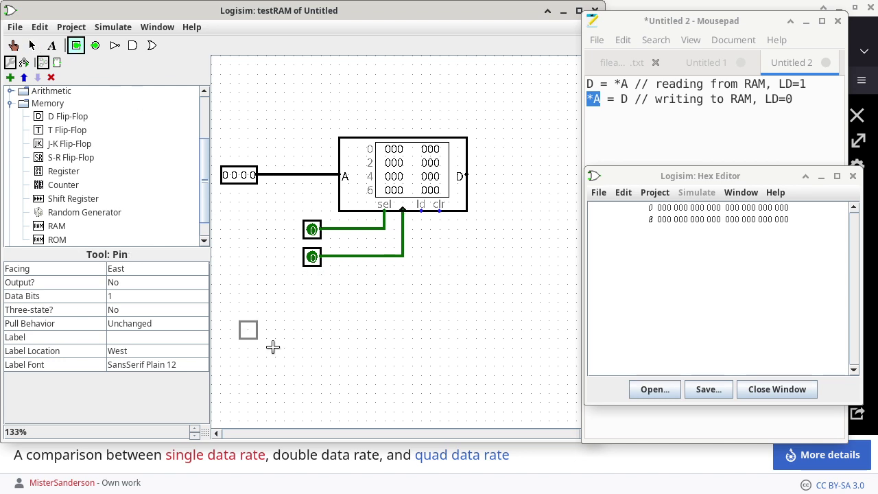
{"action": "left_click", "coordinate": [324, 283]}
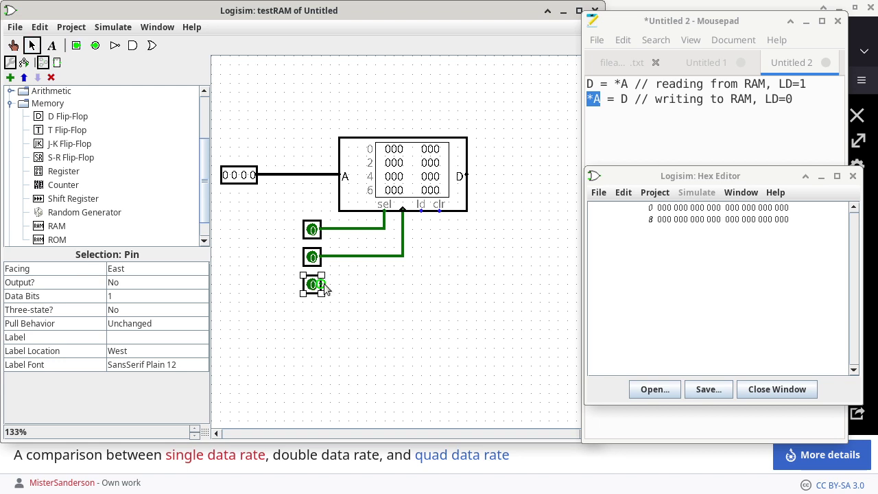
{"action": "left_click_drag", "start_coordinate": [322, 284], "coordinate": [421, 210]}
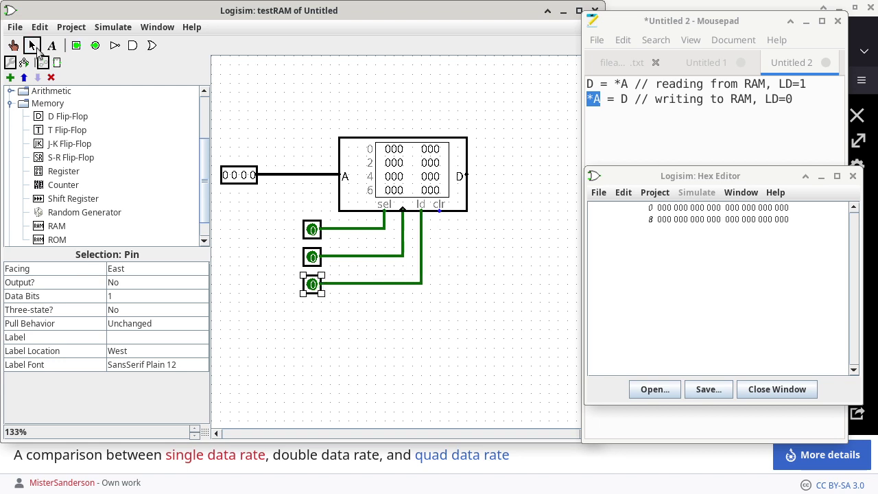
{"action": "left_click", "coordinate": [77, 46]}
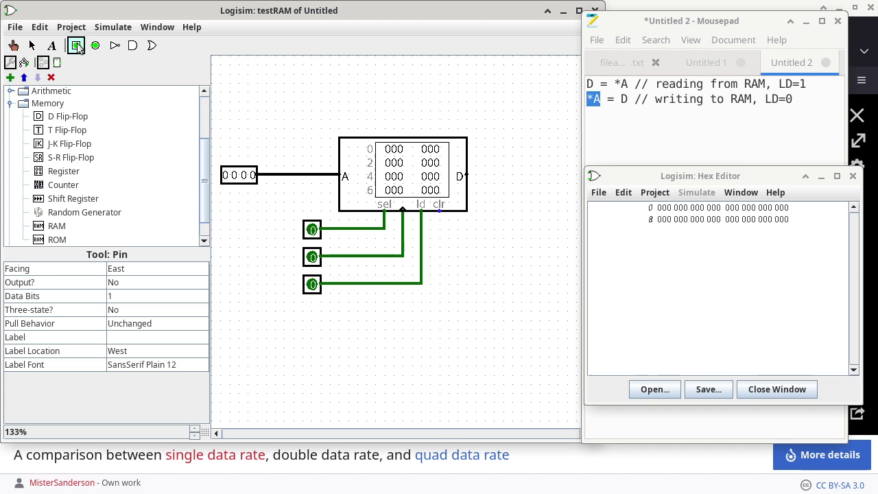
{"action": "left_click", "coordinate": [319, 312]}
{"action": "mouse_move", "coordinate": [323, 315]}
{"action": "left_mouse_down"}
{"action": "mouse_move", "coordinate": [419, 283]}
{"action": "mouse_move", "coordinate": [442, 216]}
{"action": "left_mouse_up"}
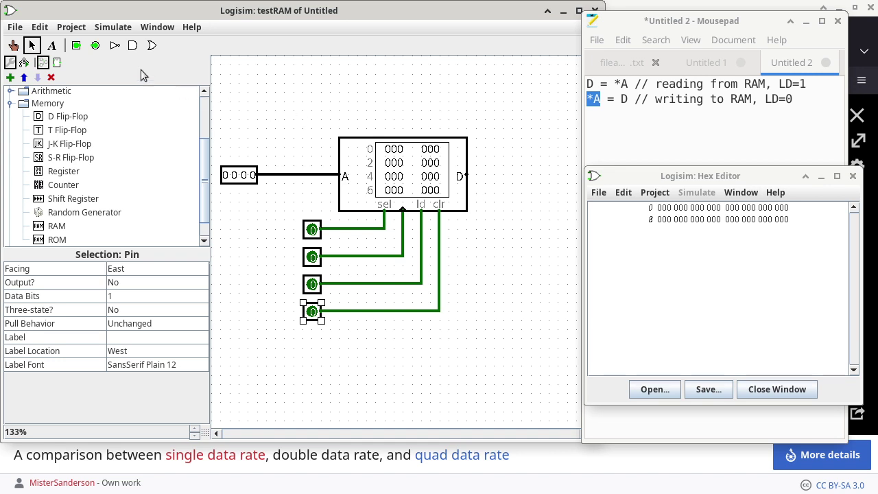
{"action": "left_click", "coordinate": [76, 45]}
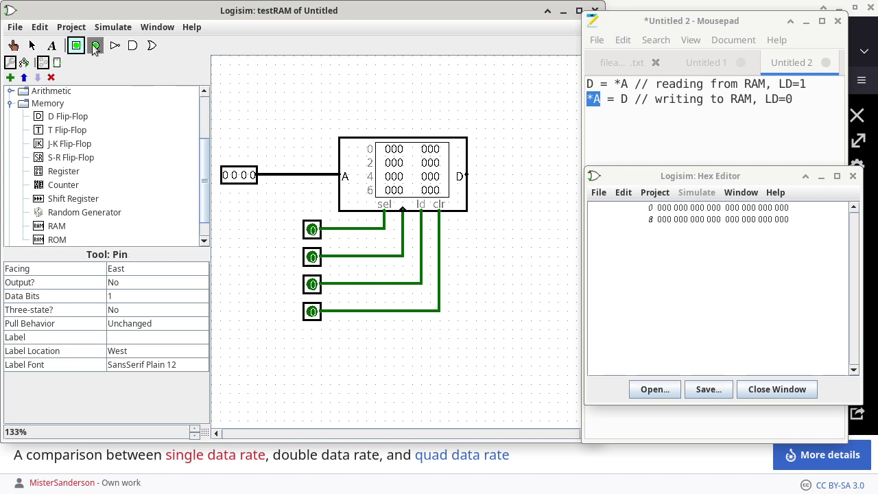
Add an output pin right of the RAM, set Data Bits to 12, and wire D to it
{"action": "left_click", "coordinate": [95, 46]}
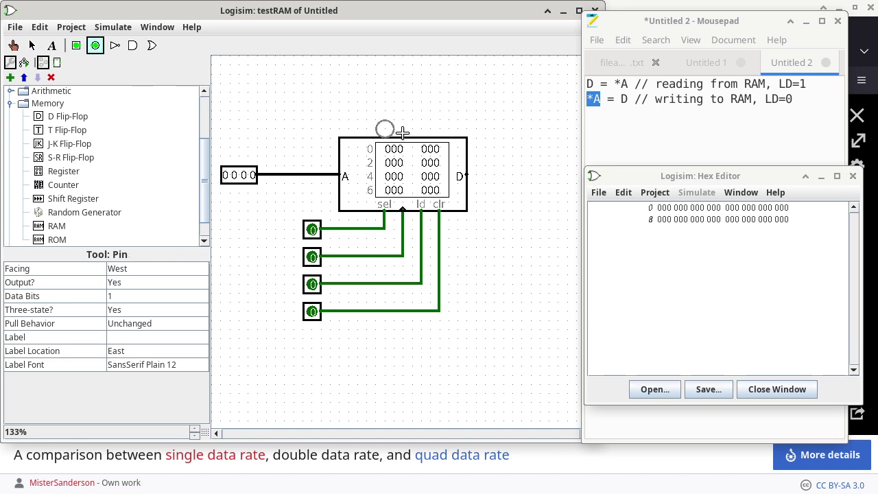
{"action": "left_click", "coordinate": [504, 175]}
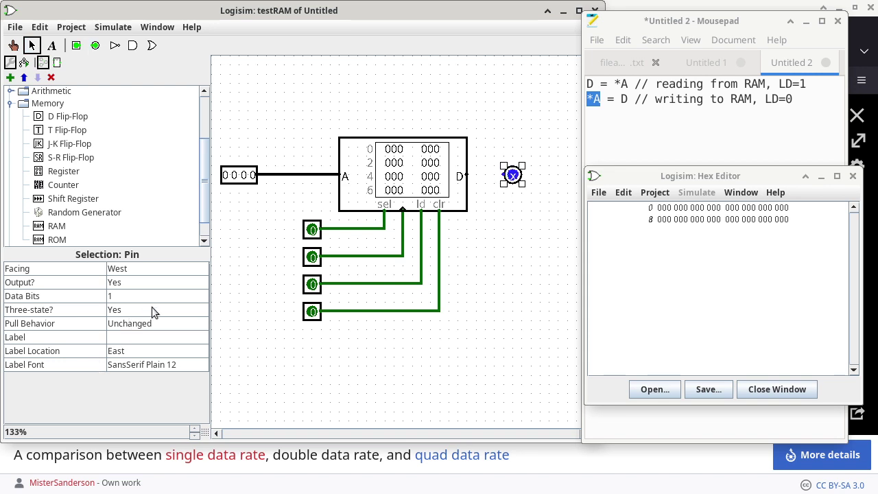
{"action": "left_click", "coordinate": [182, 296]}
{"action": "scroll", "coordinate": [178, 341], "scroll_direction": "down", "scroll_amount": 7}
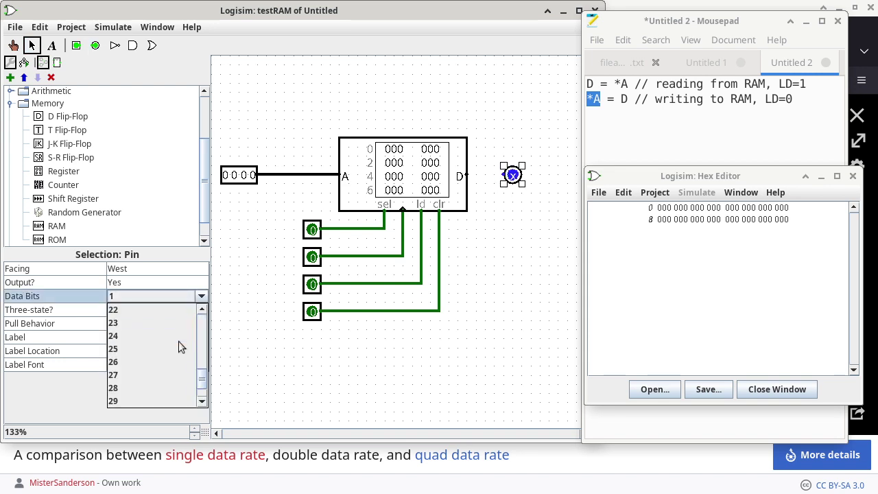
{"action": "scroll", "coordinate": [176, 334], "scroll_direction": "up", "scroll_amount": 3}
{"action": "scroll", "coordinate": [176, 334], "scroll_direction": "up", "scroll_amount": 2}
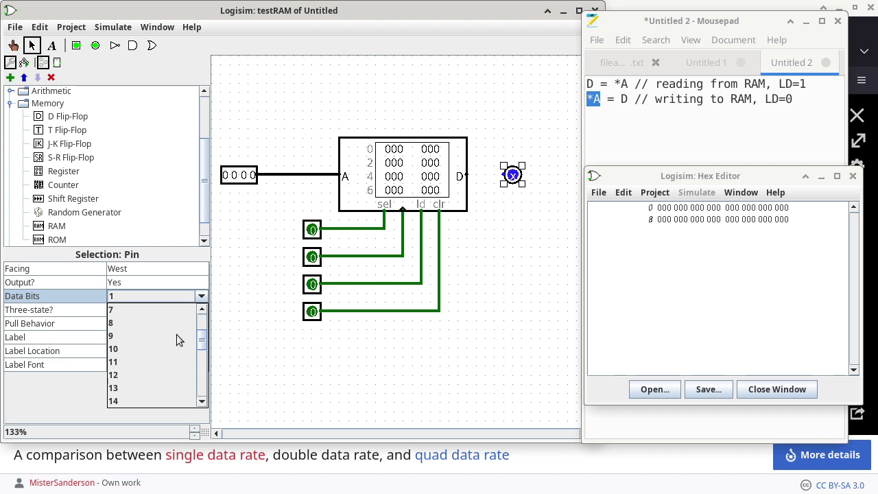
{"action": "left_click", "coordinate": [168, 376]}
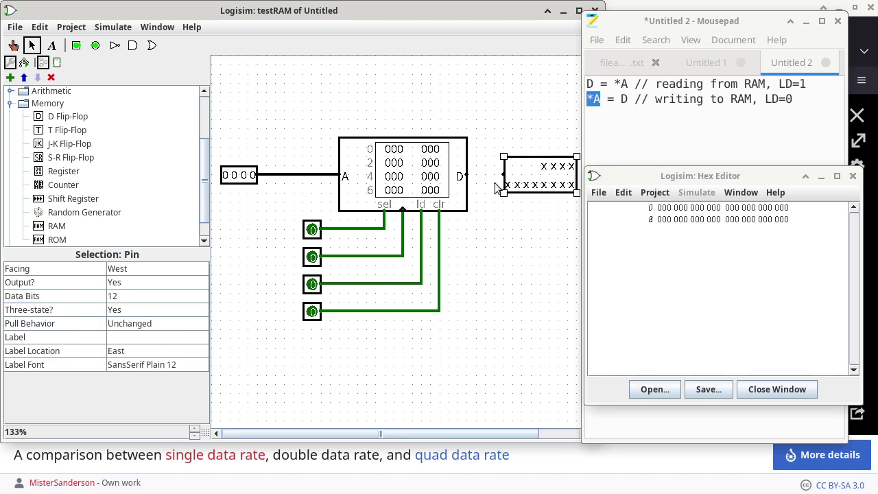
{"action": "left_click_drag", "start_coordinate": [466, 177], "coordinate": [507, 177]}
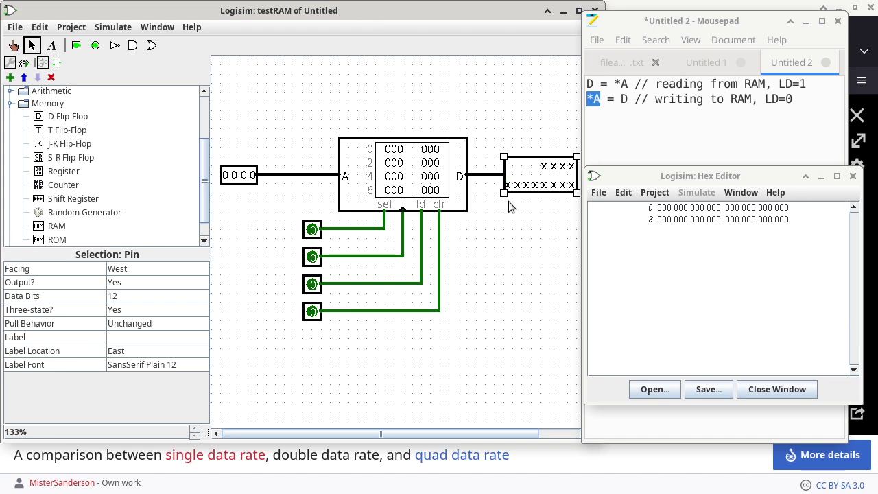
{"action": "left_click", "coordinate": [511, 215]}
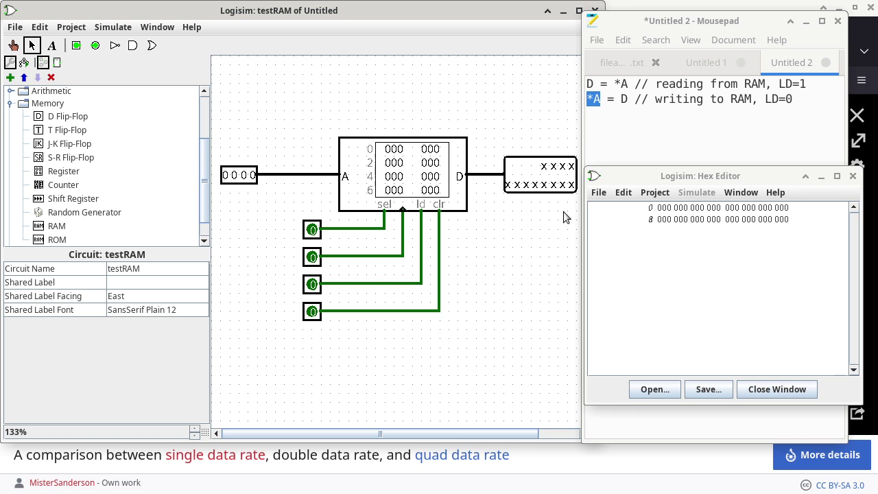
In the Hex Editor, set the RAM word at address b (1011) to 7d6
{"action": "left_click", "coordinate": [663, 237]}
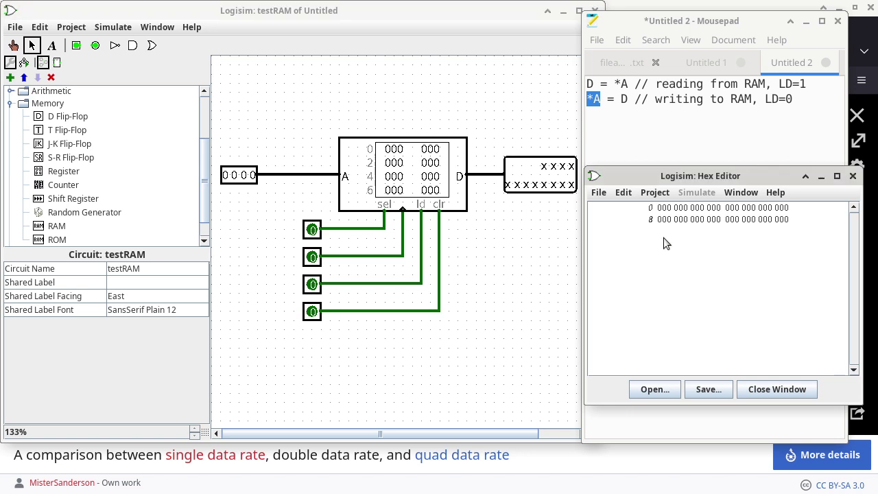
{"action": "left_click", "coordinate": [712, 221]}
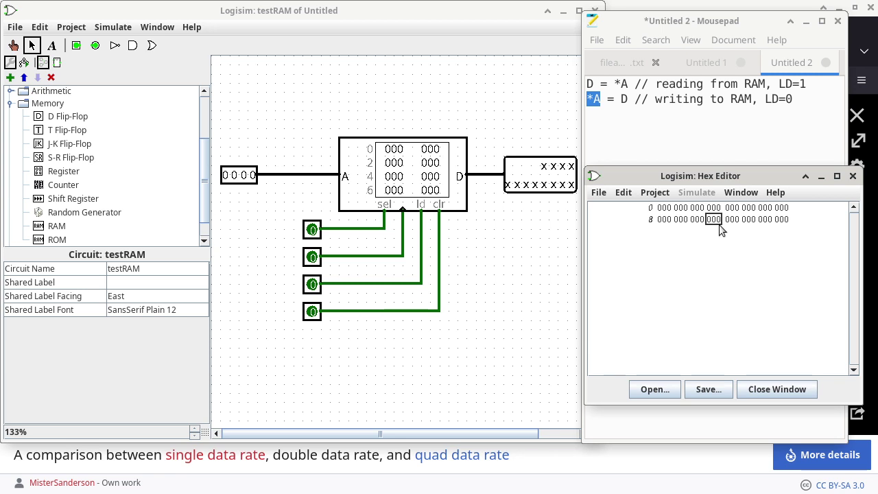
{"action": "type", "text": "d6"}
{"action": "left_click", "coordinate": [536, 232]}
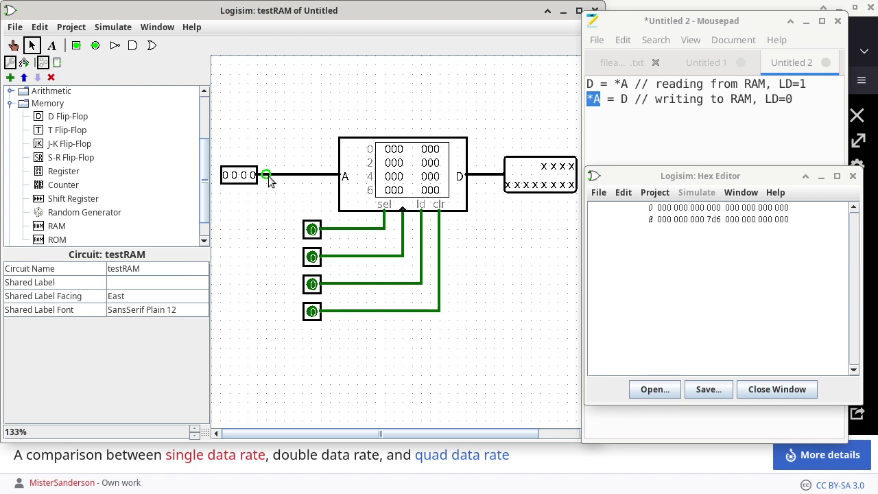
{"action": "left_click", "coordinate": [658, 229]}
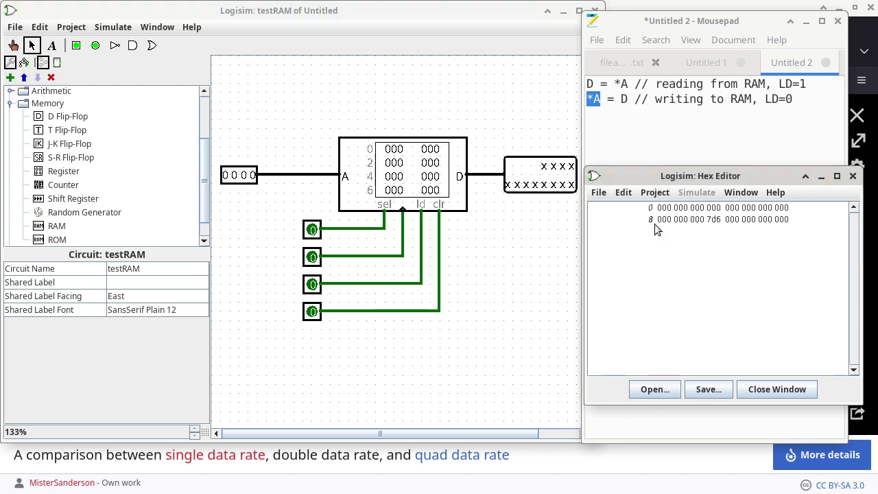
{"action": "left_click", "coordinate": [713, 219]}
Commit the 7d6 edit and poke the address pin bits to read 1011
{"action": "left_click", "coordinate": [158, 62]}
{"action": "left_click", "coordinate": [14, 48]}
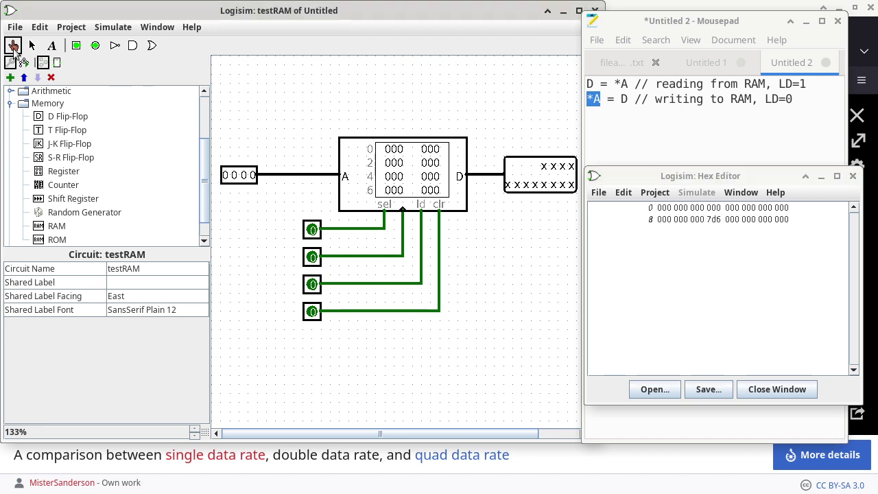
{"action": "left_click", "coordinate": [227, 176]}
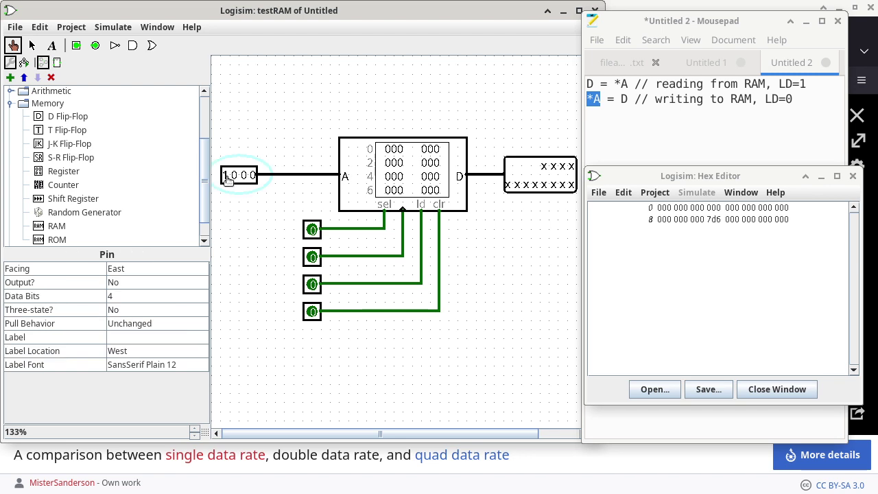
{"action": "left_click", "coordinate": [243, 176]}
{"action": "left_click", "coordinate": [251, 177]}
Confirm the 7d6 word in RAM contents and set the ld input to 1
{"action": "left_click", "coordinate": [713, 221]}
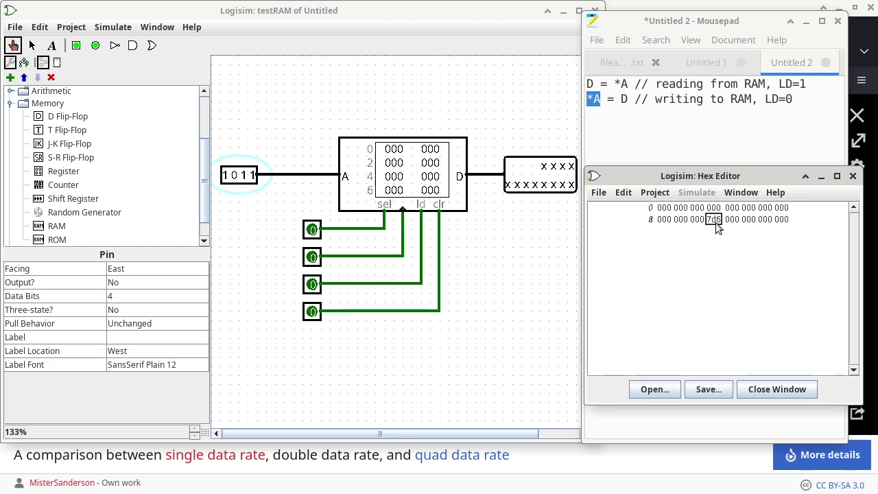
{"action": "left_click", "coordinate": [518, 315]}
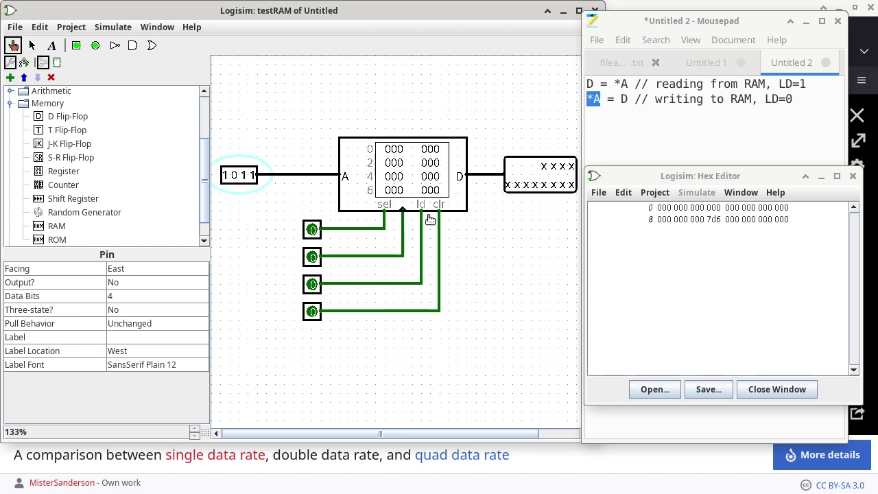
{"action": "left_click", "coordinate": [312, 286]}
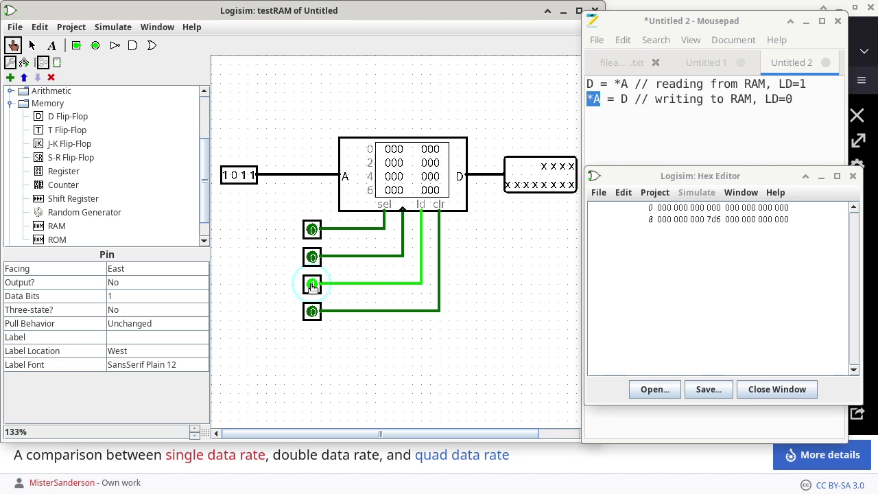
{"action": "left_click", "coordinate": [312, 231]}
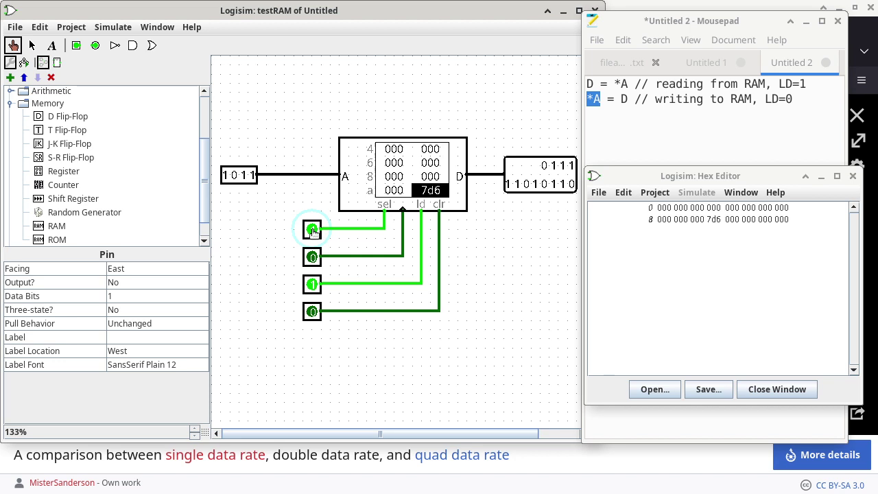
{"action": "left_click", "coordinate": [636, 40]}
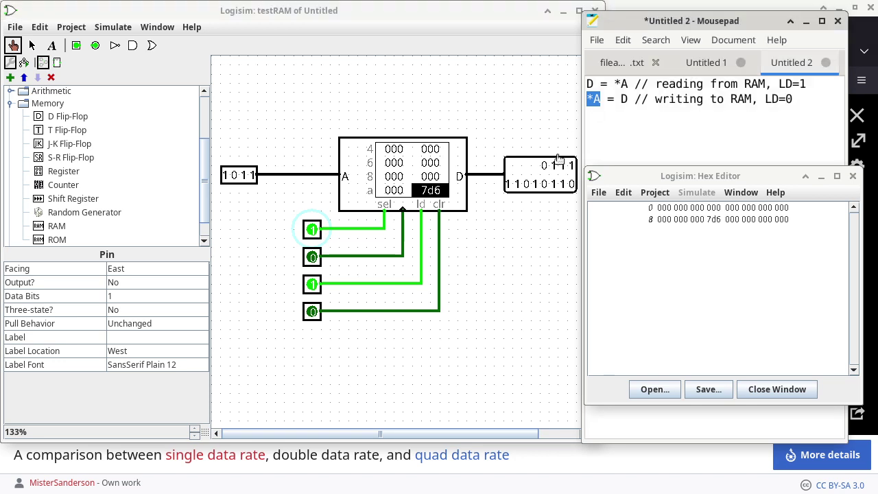
{"action": "left_click", "coordinate": [545, 172]}
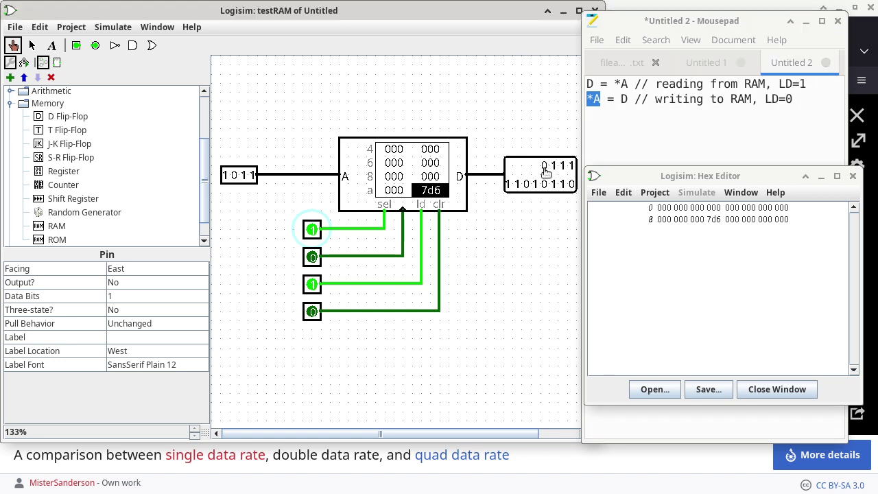
{"action": "left_click", "coordinate": [684, 6]}
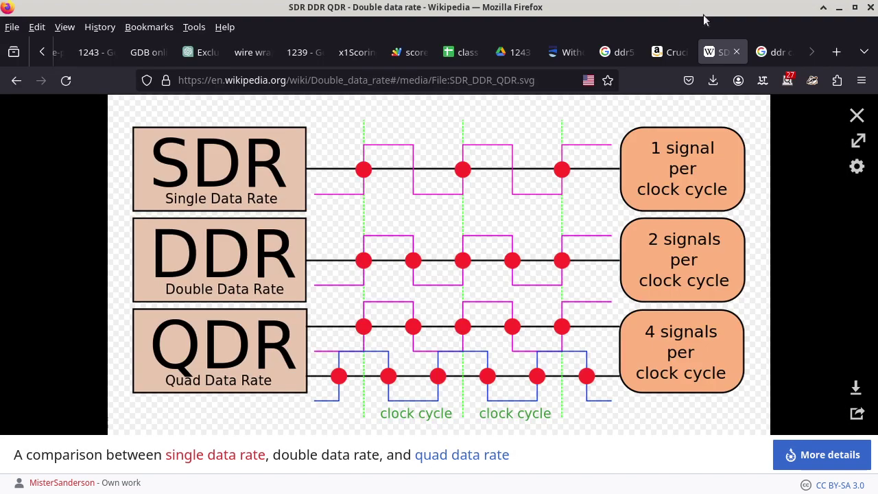
In a new Firefox tab, search Google for 'ddr read latency'
{"action": "left_click", "coordinate": [834, 51]}
{"action": "type", "text": "ddr"}
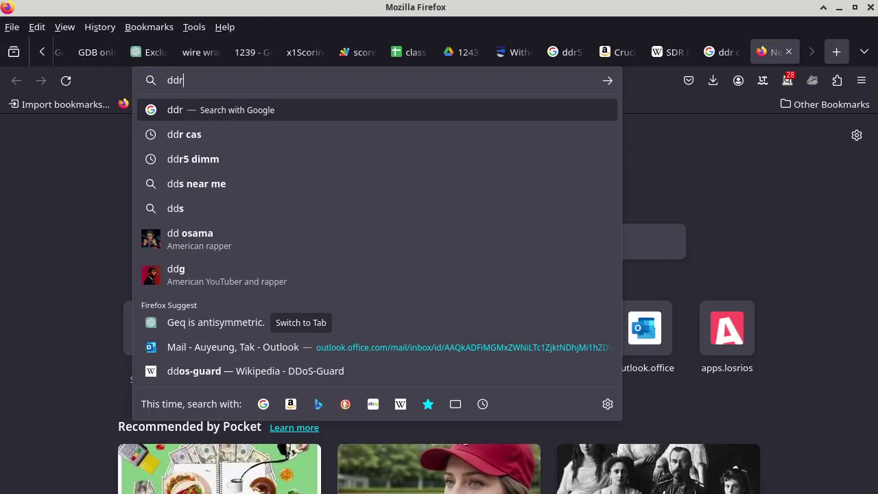
{"action": "type", "text": " read latency"}
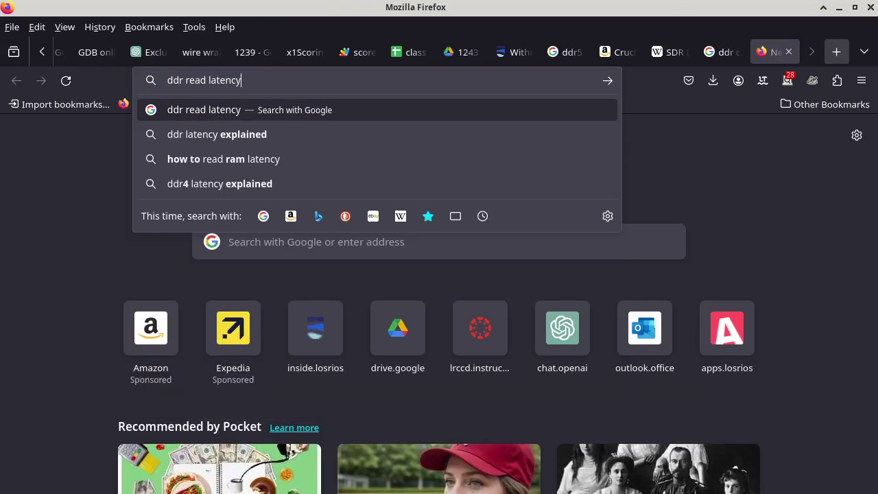
{"action": "key", "text": "Return"}
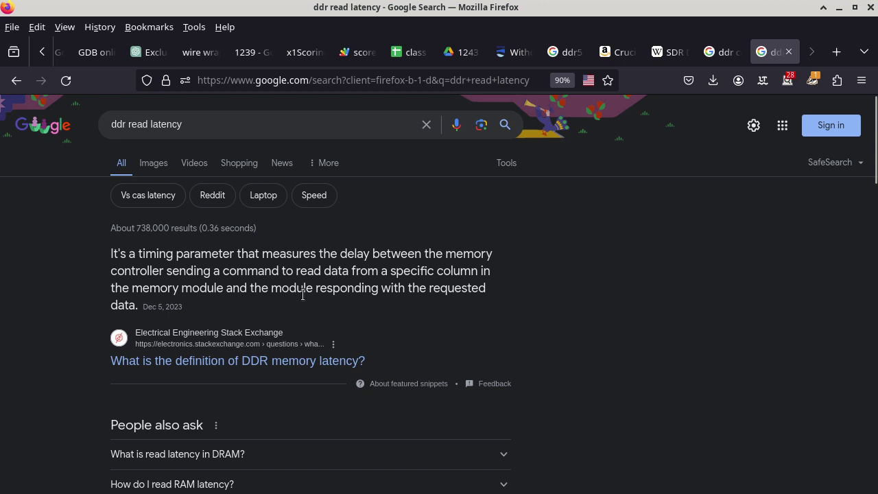
Open the Stack Exchange result on DDR memory latency, then return to the search results
{"action": "left_click", "coordinate": [268, 361]}
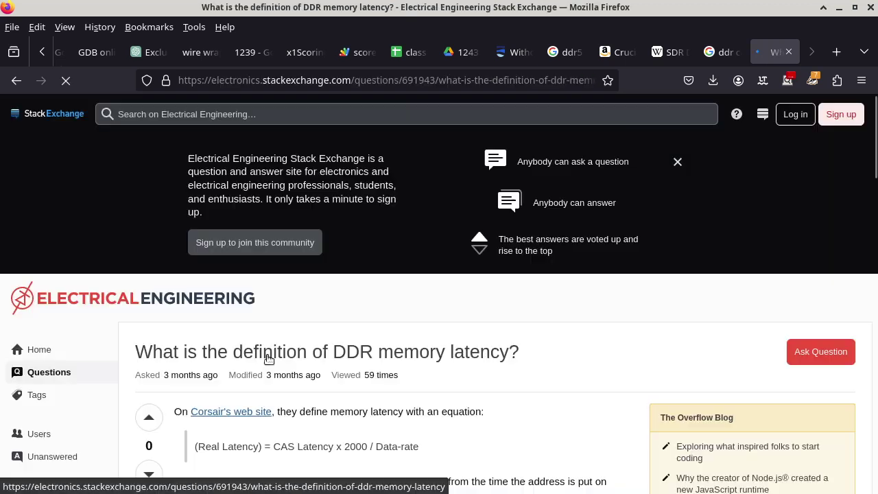
{"action": "scroll", "coordinate": [526, 305], "scroll_direction": "down", "scroll_amount": 3}
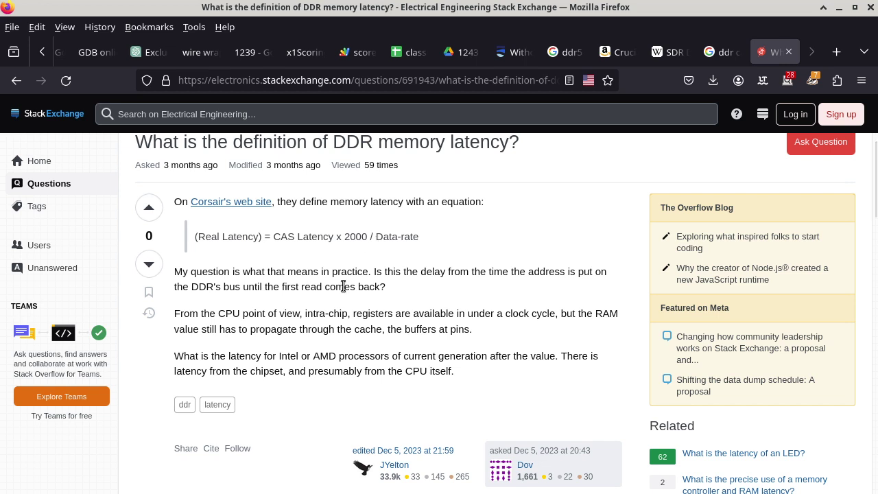
{"action": "left_click", "coordinate": [16, 80]}
Expand the 'What is read latency in DRAM?' and 'What is the latency of DDR 3200?' answers
{"action": "scroll", "coordinate": [214, 219], "scroll_direction": "down", "scroll_amount": 3}
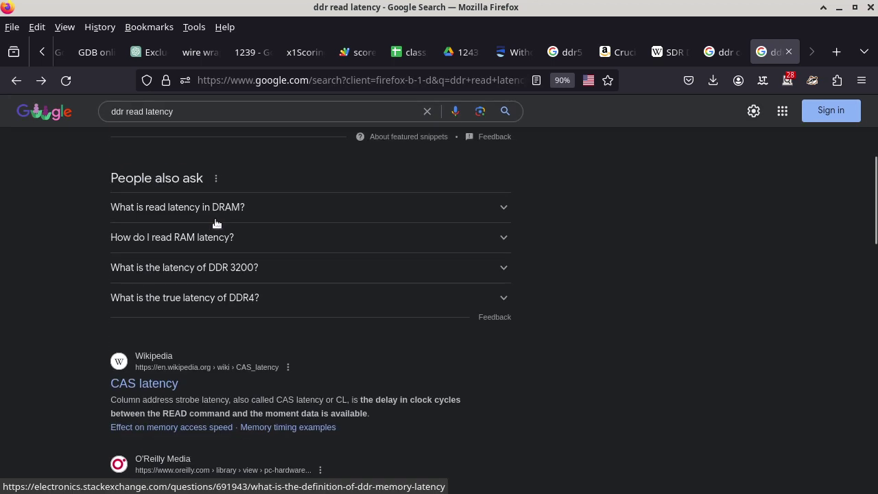
{"action": "left_click", "coordinate": [220, 208]}
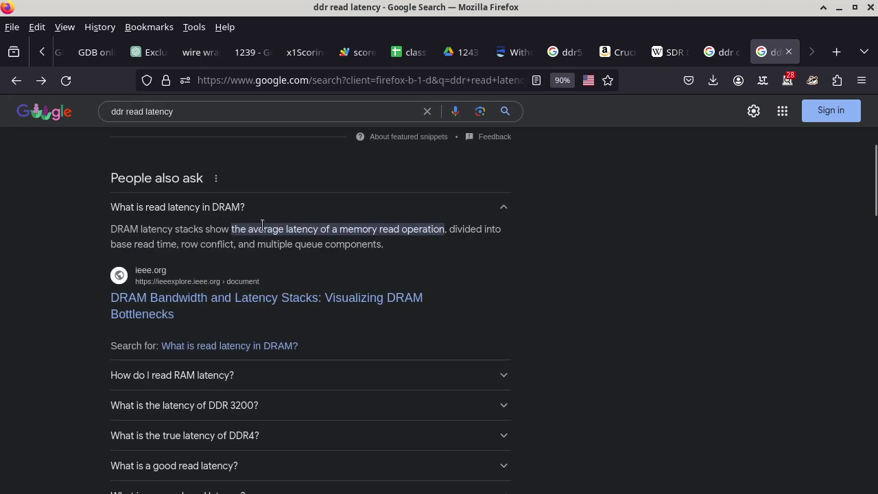
{"action": "scroll", "coordinate": [262, 226], "scroll_direction": "down", "scroll_amount": 3}
{"action": "left_click", "coordinate": [261, 281]}
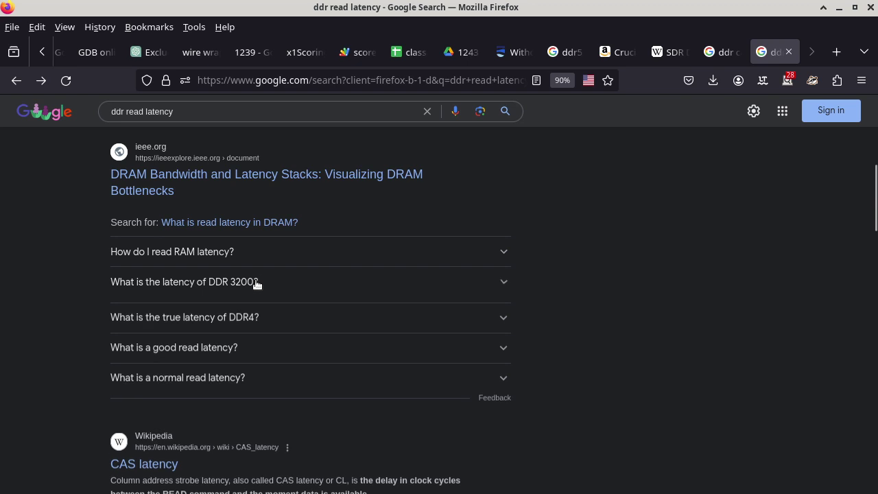
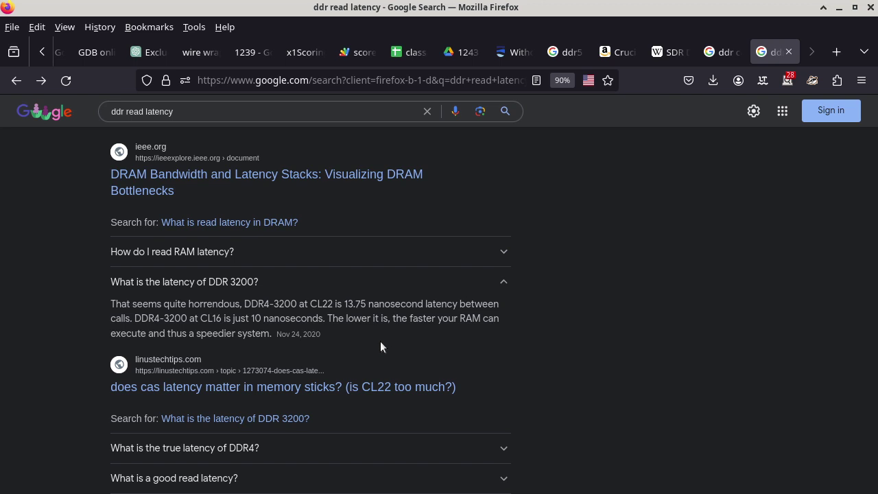
Bring the Logisim testRAM circuit window to the front over Firefox
{"action": "key", "text": "alt+Tab"}
{"action": "key", "text": "alt+Tab"}
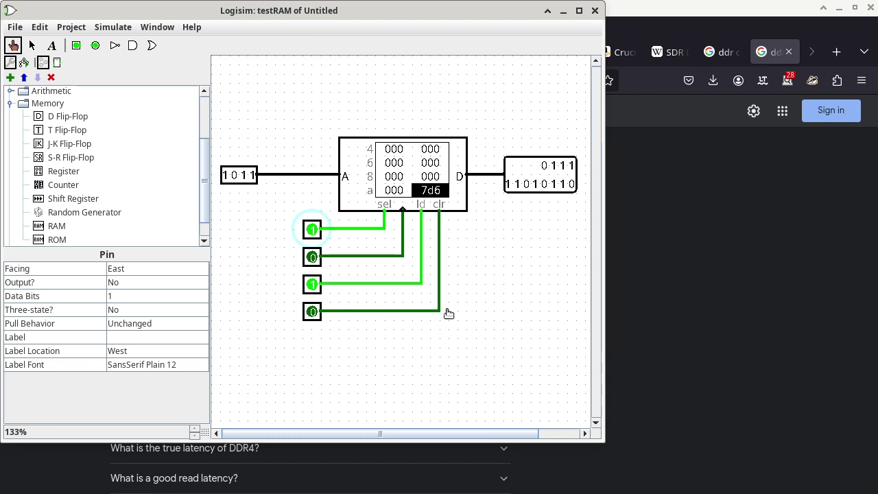
In a new Firefox tab, Google the number of circuit board layers of a typical motherboard
{"action": "left_click", "coordinate": [836, 52]}
{"action": "left_click", "coordinate": [778, 13]}
{"action": "type", "text": "the"}
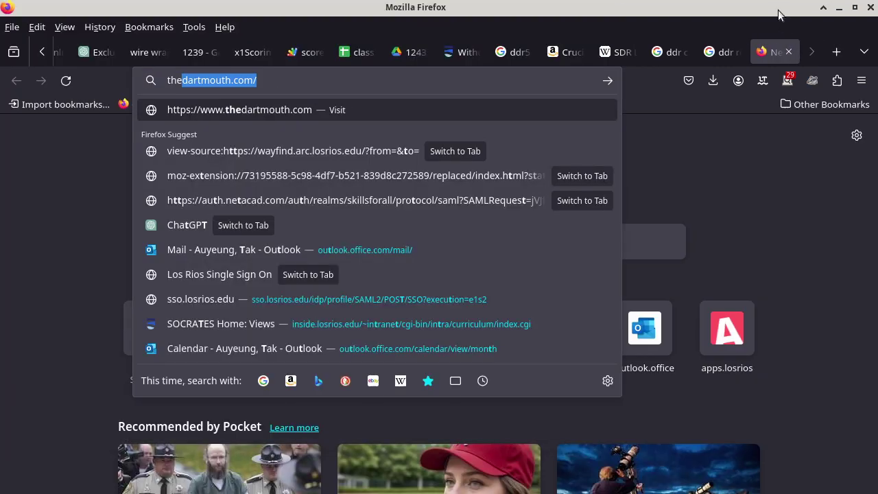
{"action": "type", "text": " number of laye"}
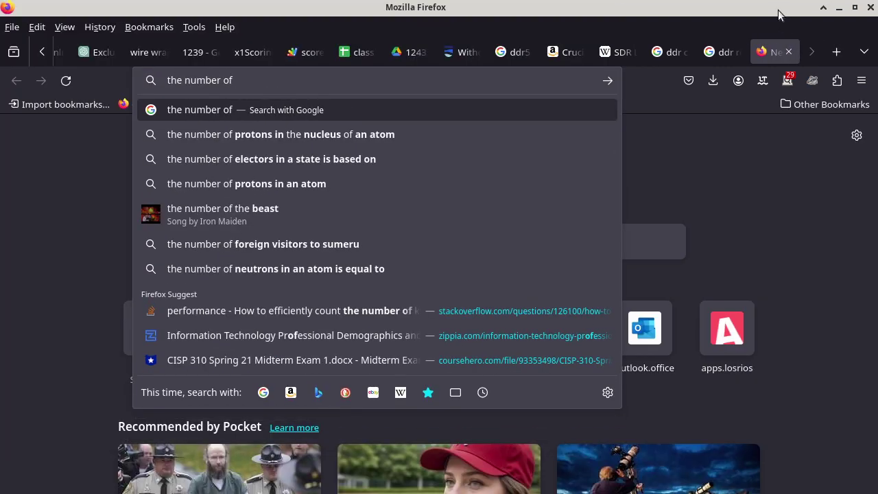
{"action": "key", "text": "BackSpace"}
{"action": "key", "text": "BackSpace"}
{"action": "key", "text": "BackSpace"}
{"action": "key", "text": "BackSpace"}
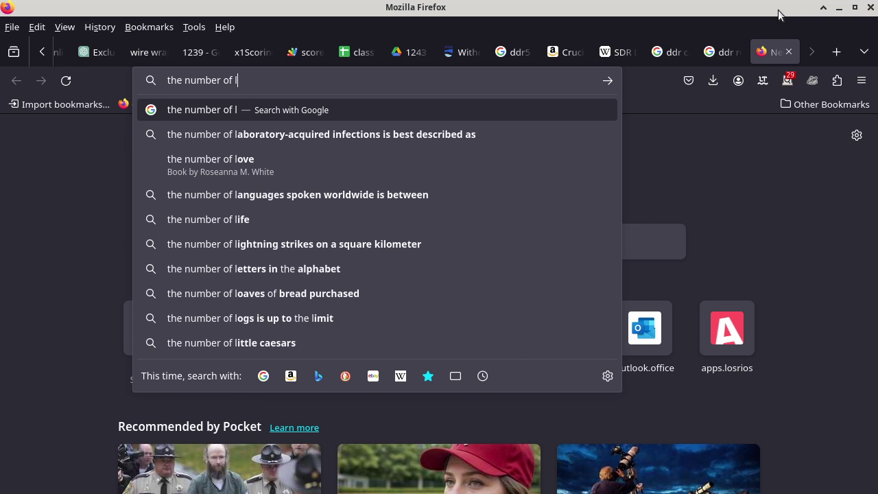
{"action": "type", "text": "circul"}
{"action": "key", "text": "BackSpace"}
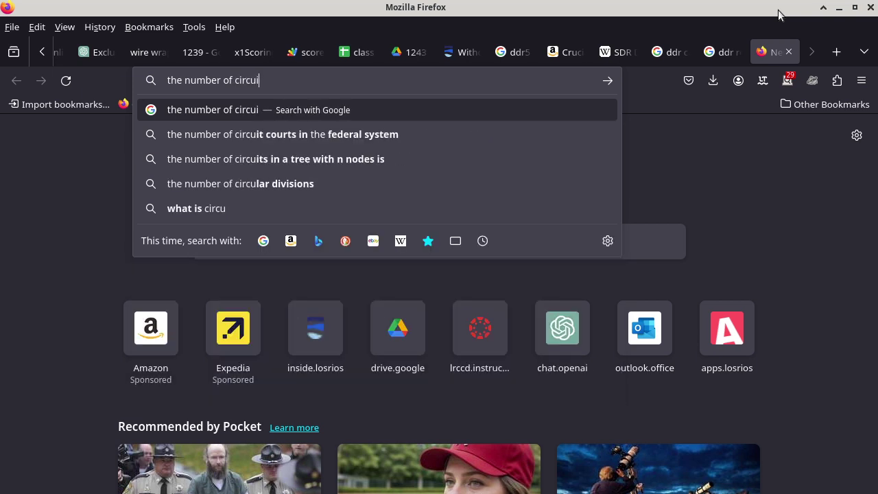
{"action": "type", "text": "it board layer"}
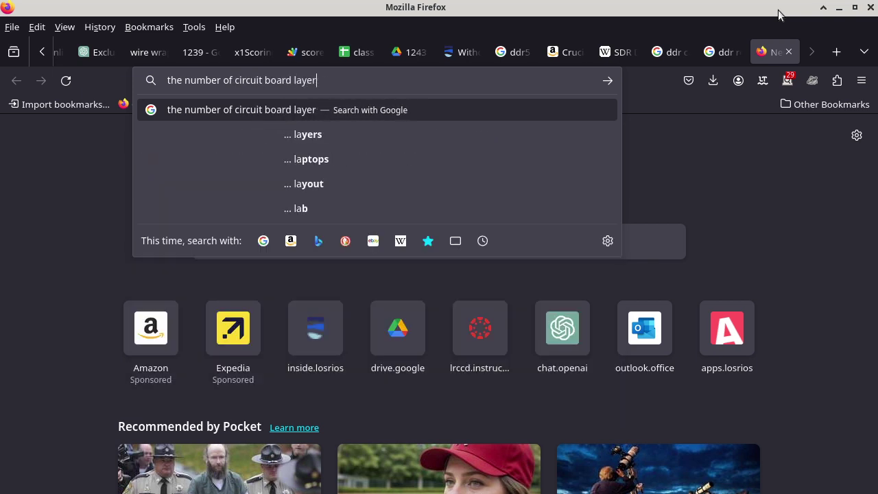
{"action": "type", "text": "s of a typical motherboard"}
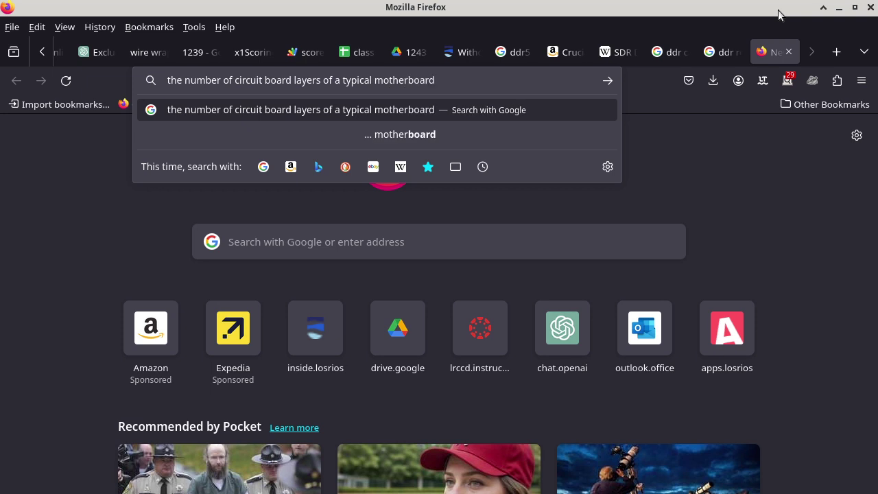
{"action": "key", "text": "Return"}
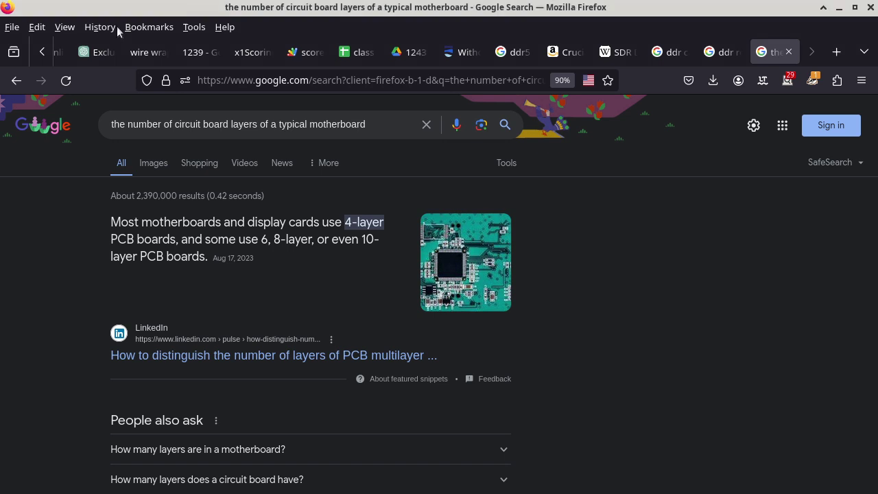
{"action": "left_click", "coordinate": [39, 52]}
Switch to the Clocked circuits course tab and go to the course home page
{"action": "left_click", "coordinate": [40, 52]}
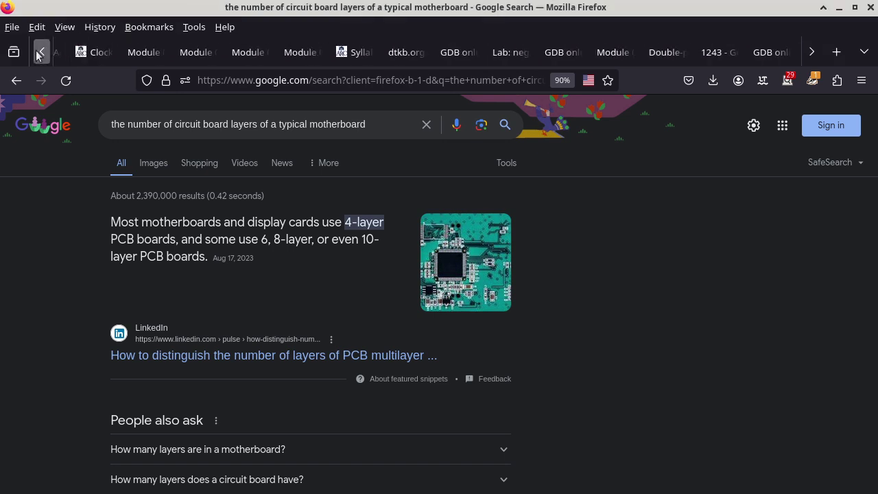
{"action": "left_click", "coordinate": [117, 55]}
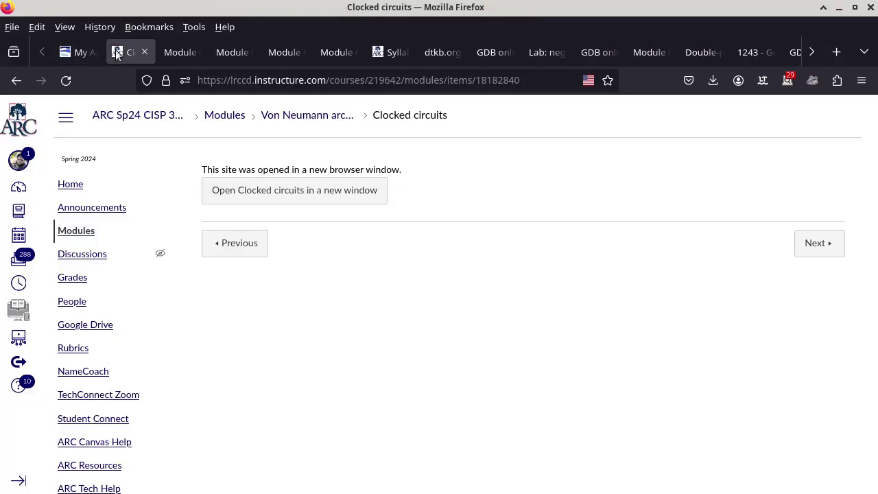
{"action": "left_click", "coordinate": [151, 118]}
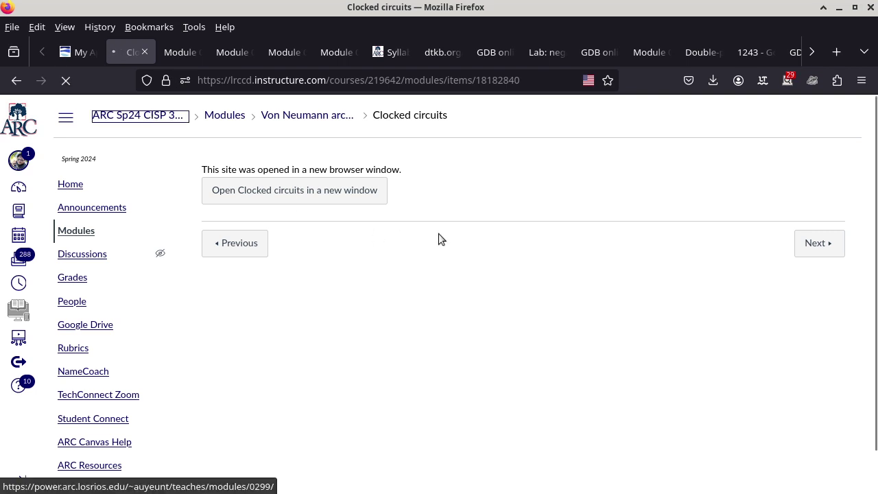
Find the Von Neumann module and open the 'Lab: more processsor components' quiz
{"action": "scroll", "coordinate": [466, 253], "scroll_direction": "down", "scroll_amount": 20}
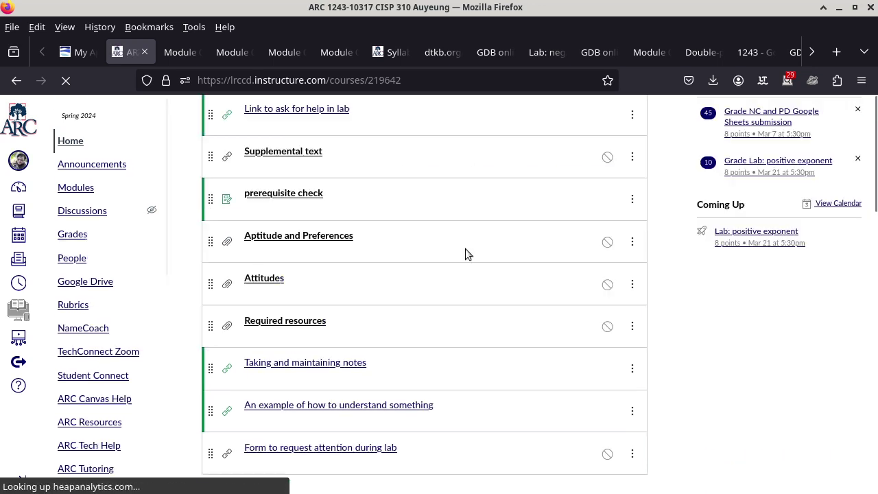
{"action": "scroll", "coordinate": [465, 254], "scroll_direction": "down", "scroll_amount": 8}
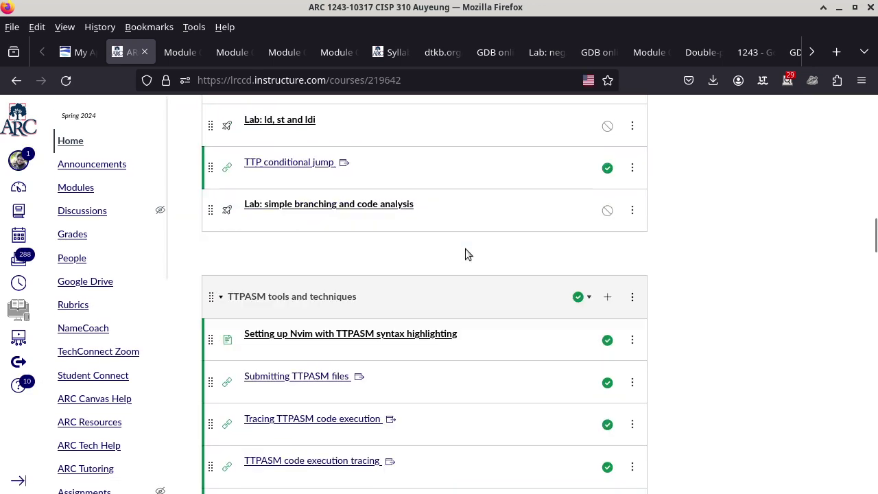
{"action": "scroll", "coordinate": [465, 254], "scroll_direction": "down", "scroll_amount": 8}
{"action": "scroll", "coordinate": [465, 253], "scroll_direction": "up", "scroll_amount": 2}
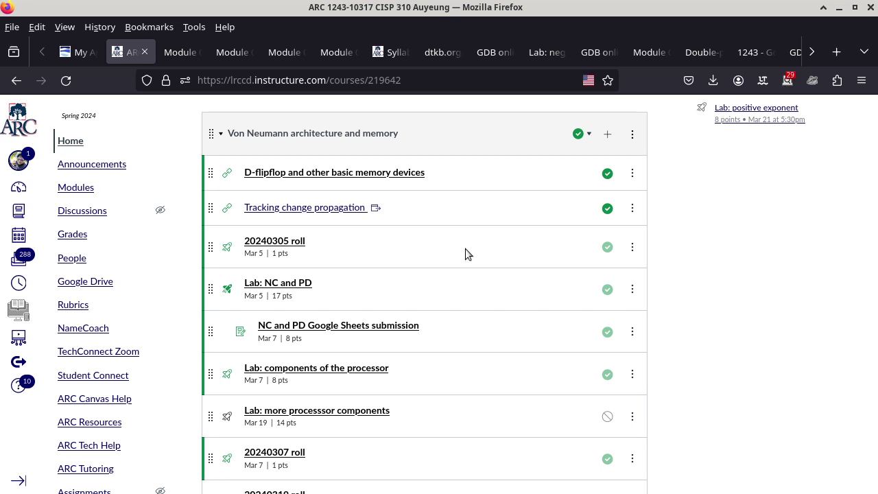
{"action": "scroll", "coordinate": [721, 238], "scroll_direction": "down", "scroll_amount": 10}
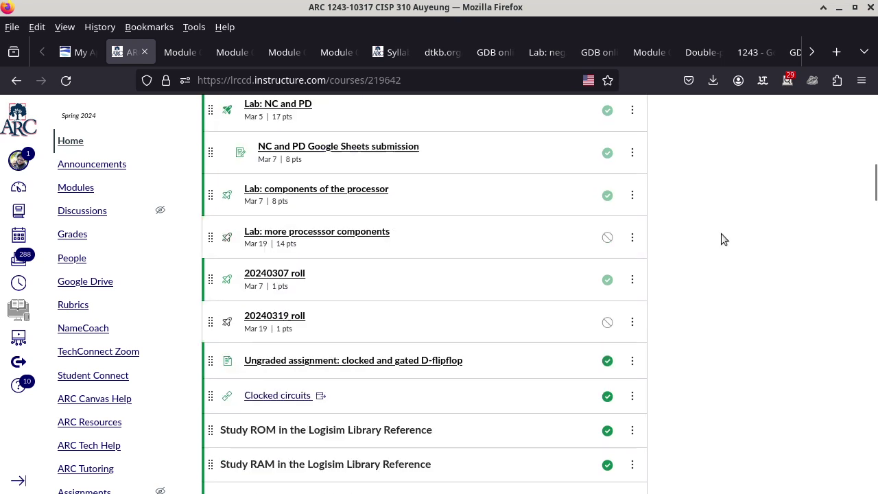
{"action": "scroll", "coordinate": [721, 239], "scroll_direction": "down", "scroll_amount": 3}
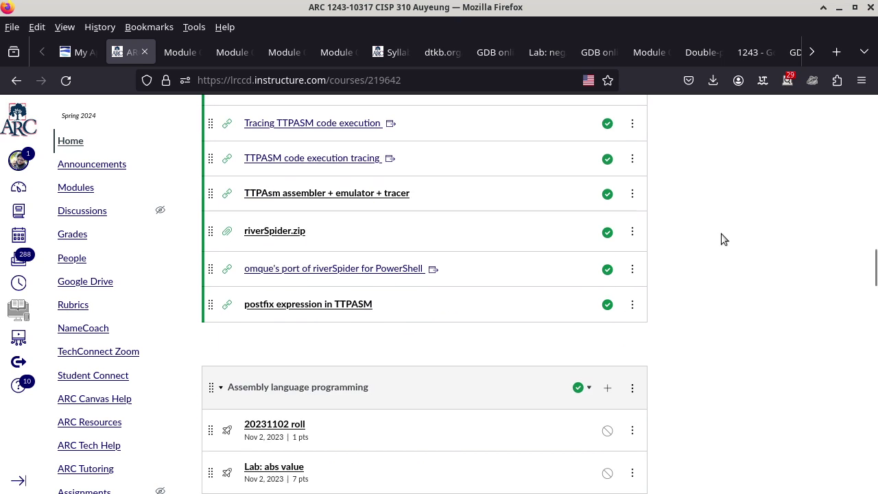
{"action": "scroll", "coordinate": [720, 239], "scroll_direction": "down", "scroll_amount": 3}
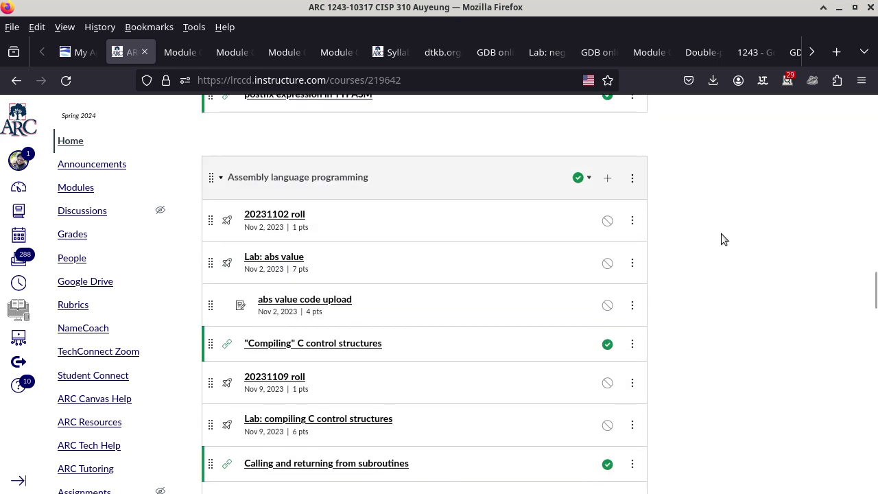
{"action": "scroll", "coordinate": [721, 239], "scroll_direction": "up", "scroll_amount": 5}
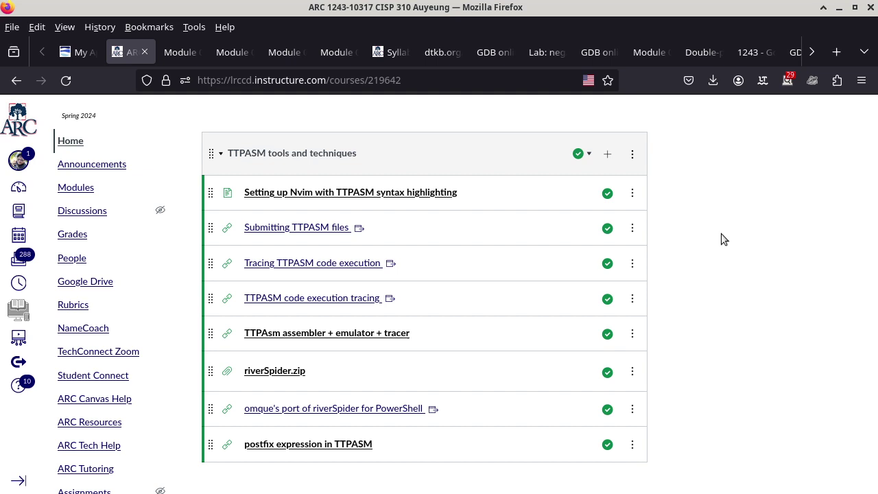
{"action": "scroll", "coordinate": [721, 239], "scroll_direction": "up", "scroll_amount": 5}
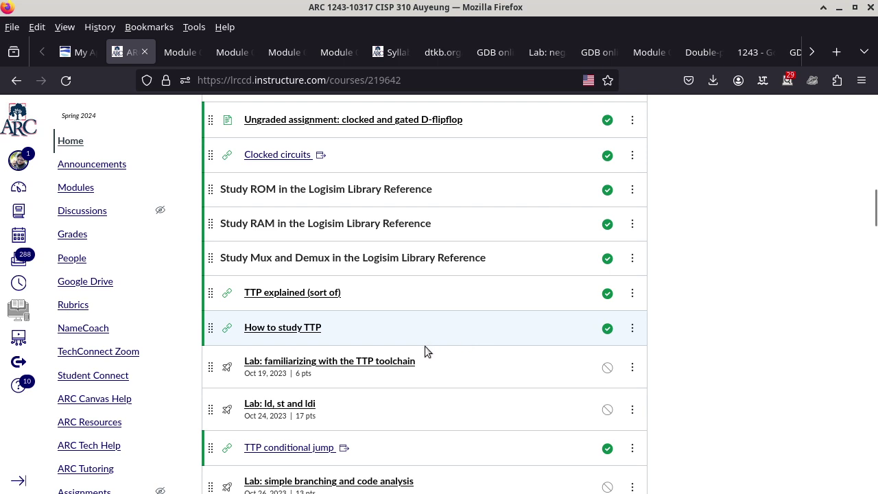
{"action": "scroll", "coordinate": [415, 334], "scroll_direction": "up", "scroll_amount": 3}
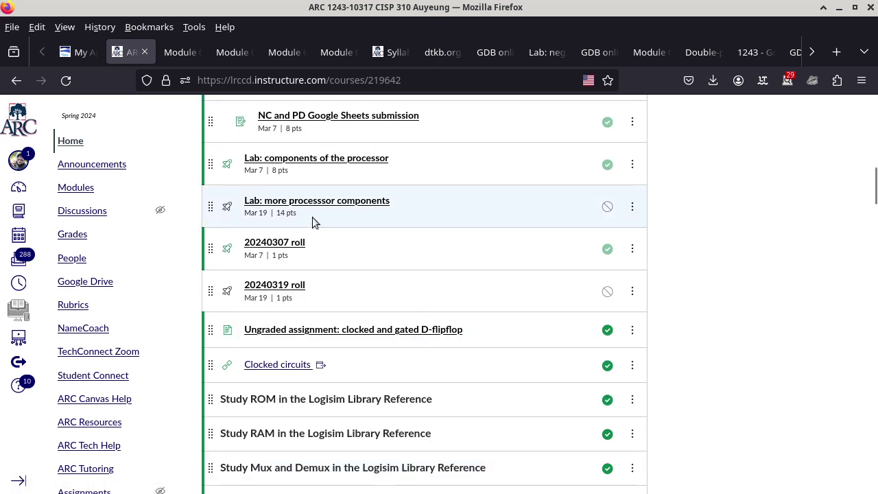
{"action": "left_click", "coordinate": [341, 203]}
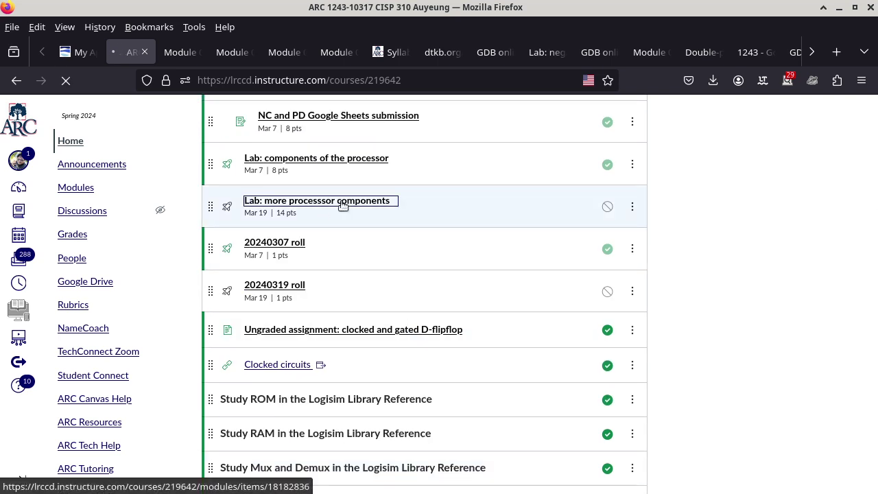
{"action": "scroll", "coordinate": [506, 319], "scroll_direction": "down", "scroll_amount": 3}
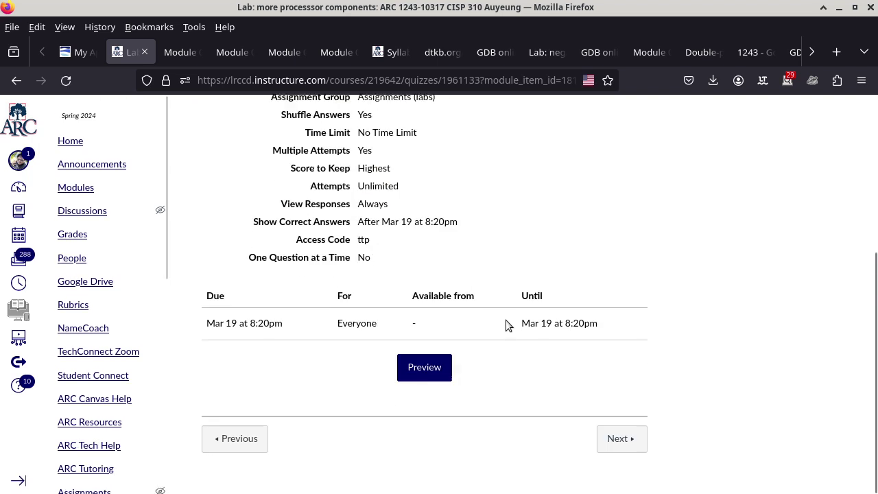
{"action": "double_click", "coordinate": [365, 239]}
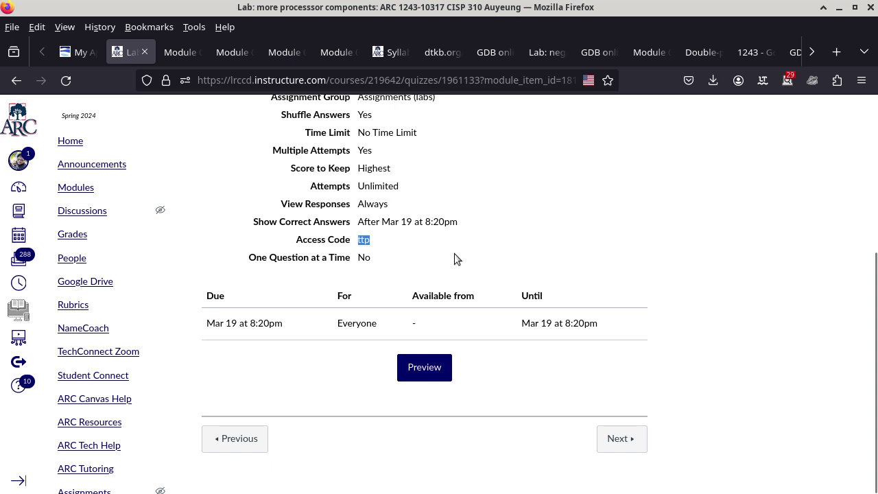
{"action": "scroll", "coordinate": [454, 257], "scroll_direction": "up", "scroll_amount": 5}
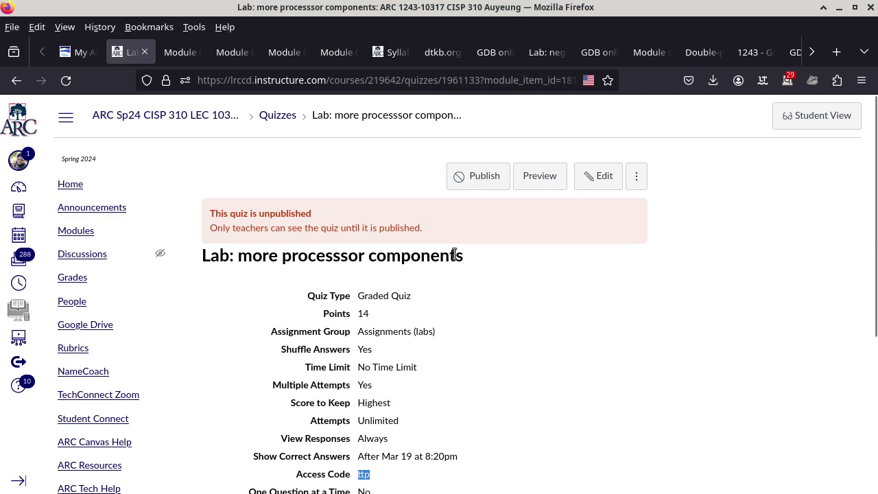
{"action": "left_click", "coordinate": [488, 176]}
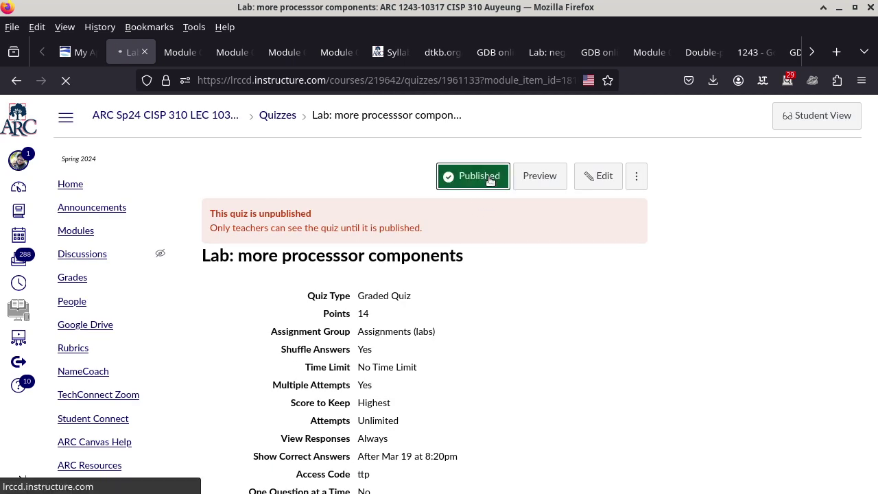
{"action": "scroll", "coordinate": [518, 235], "scroll_direction": "down", "scroll_amount": 3}
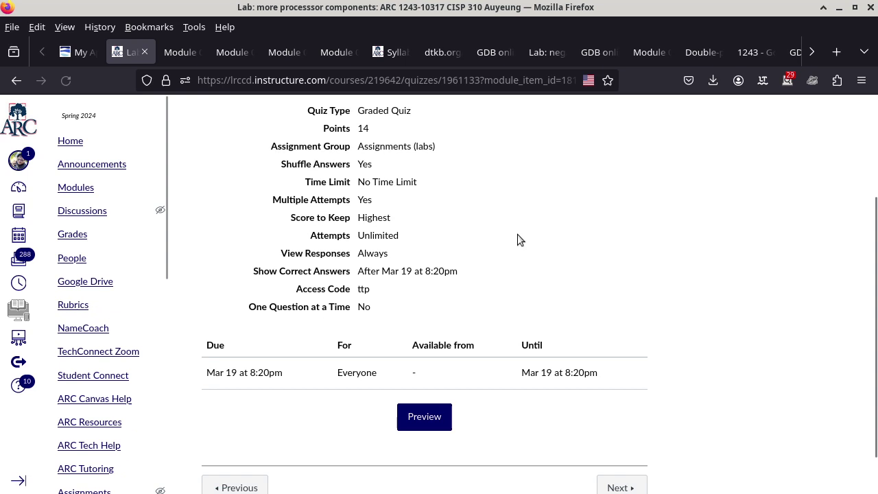